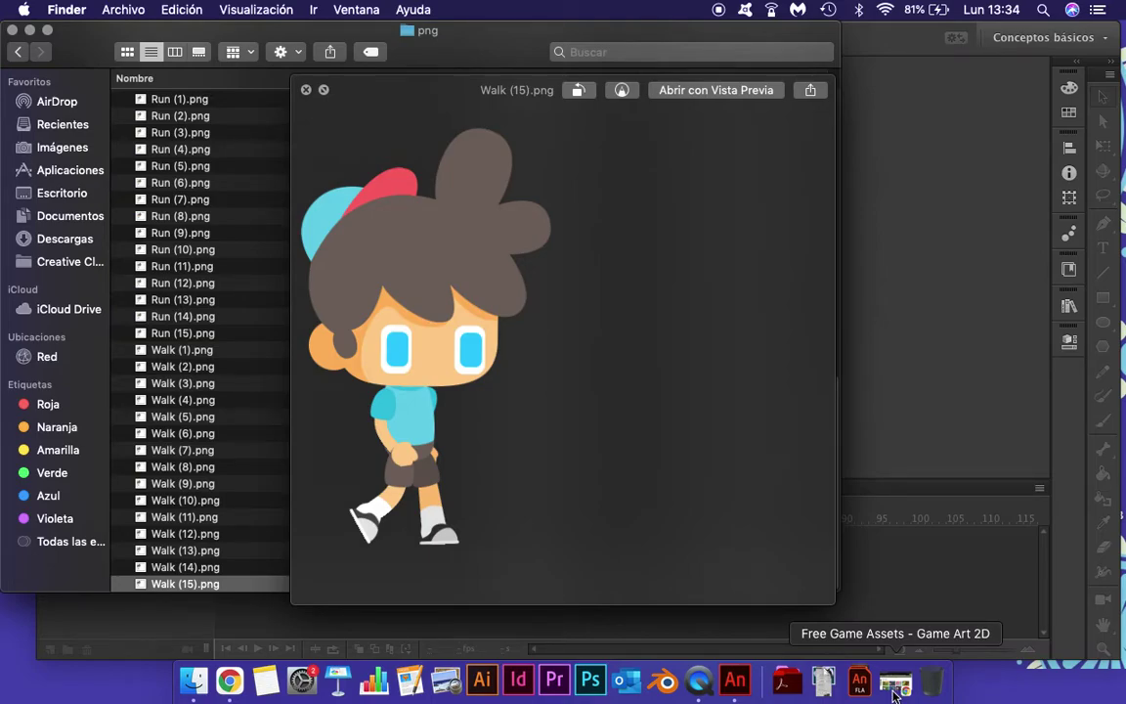
- Switch to Chrome and browse the free sprite packs on the Game Art 2D Freebies page
left_click(894, 689)
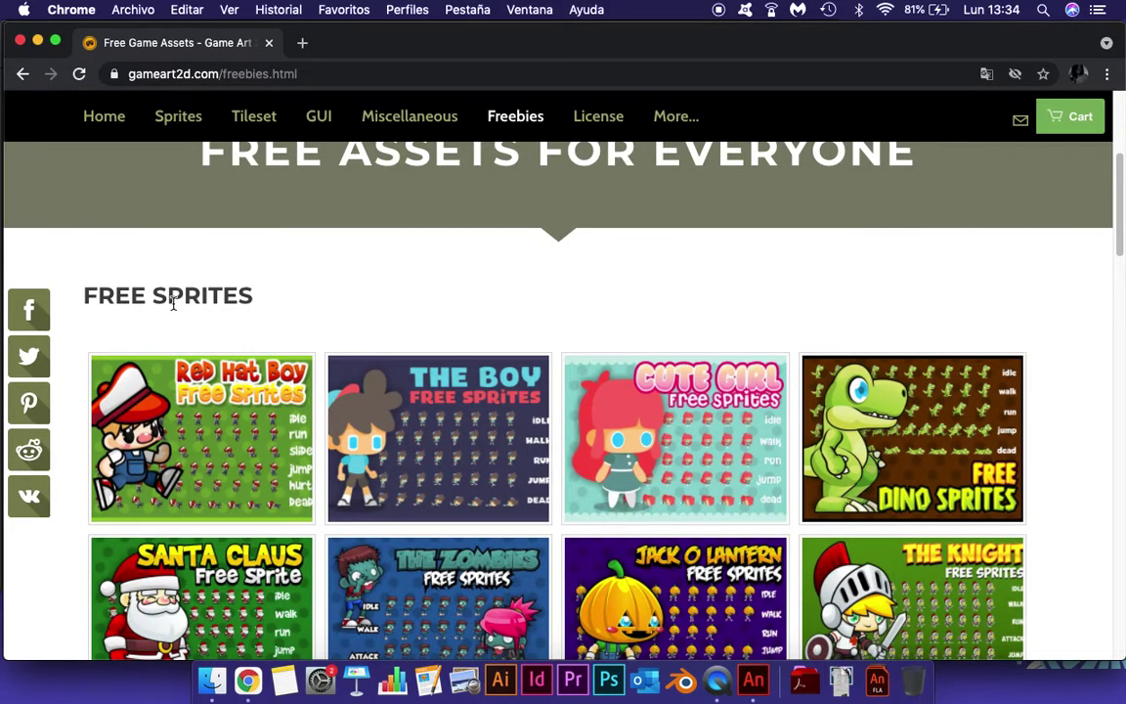
scroll(397, 239, "down", 1)
scroll(397, 239, "up", 5)
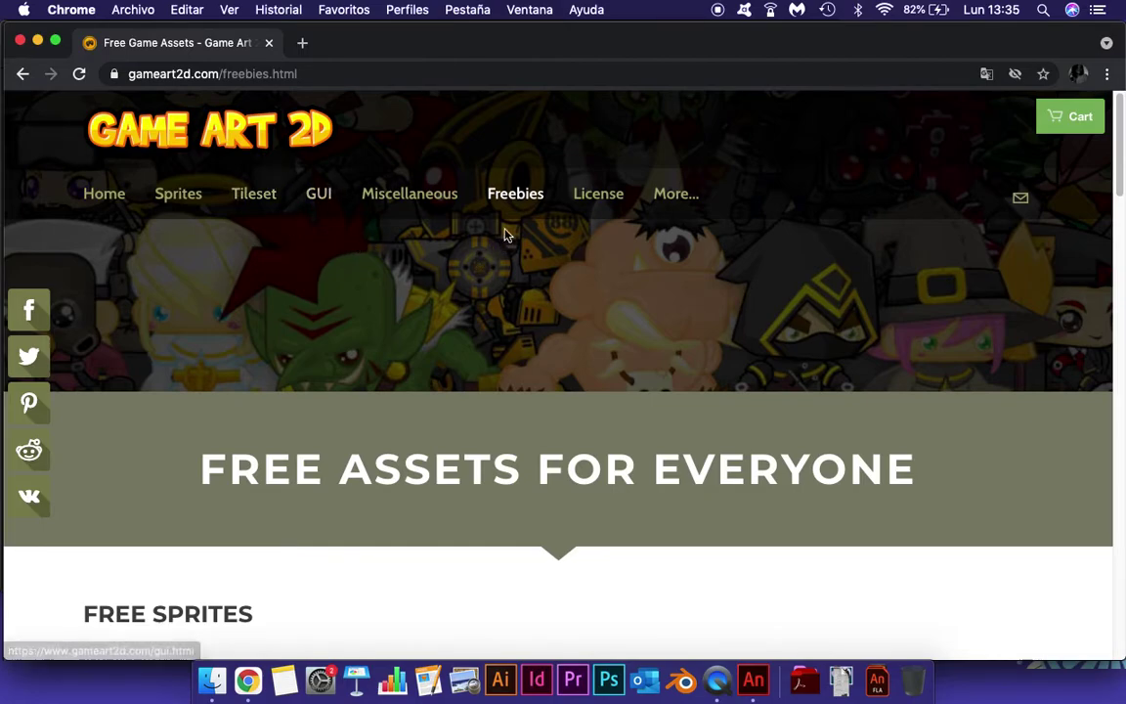
scroll(512, 294, "down", 1)
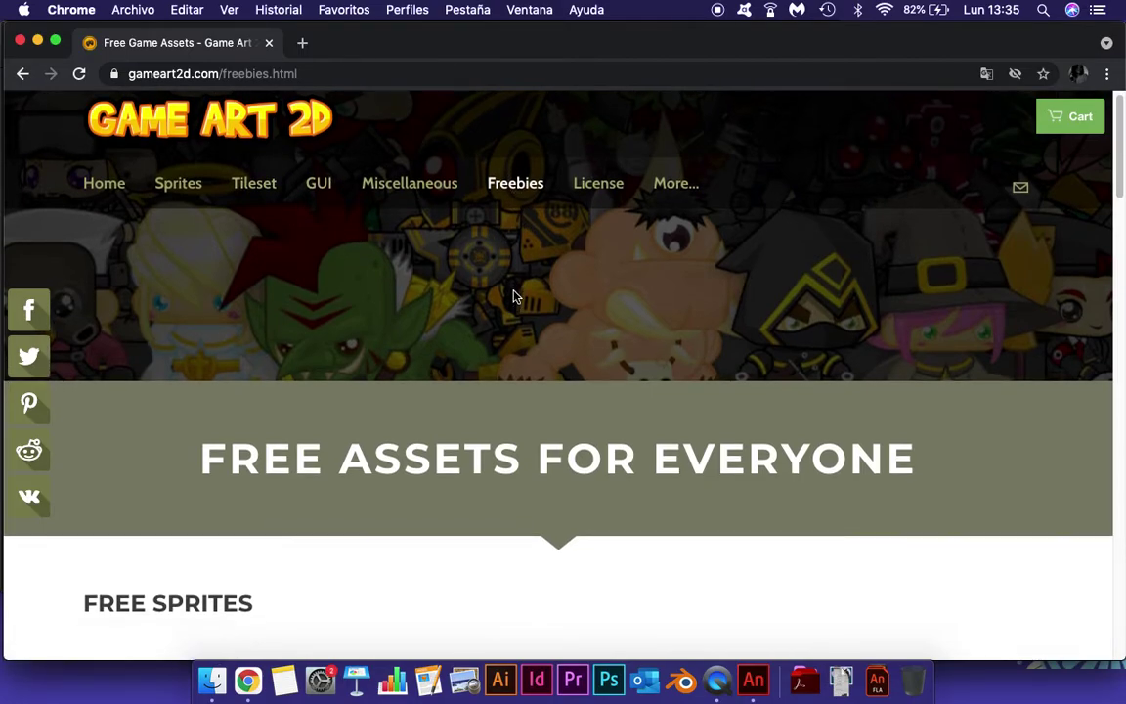
scroll(488, 293, "down", 3)
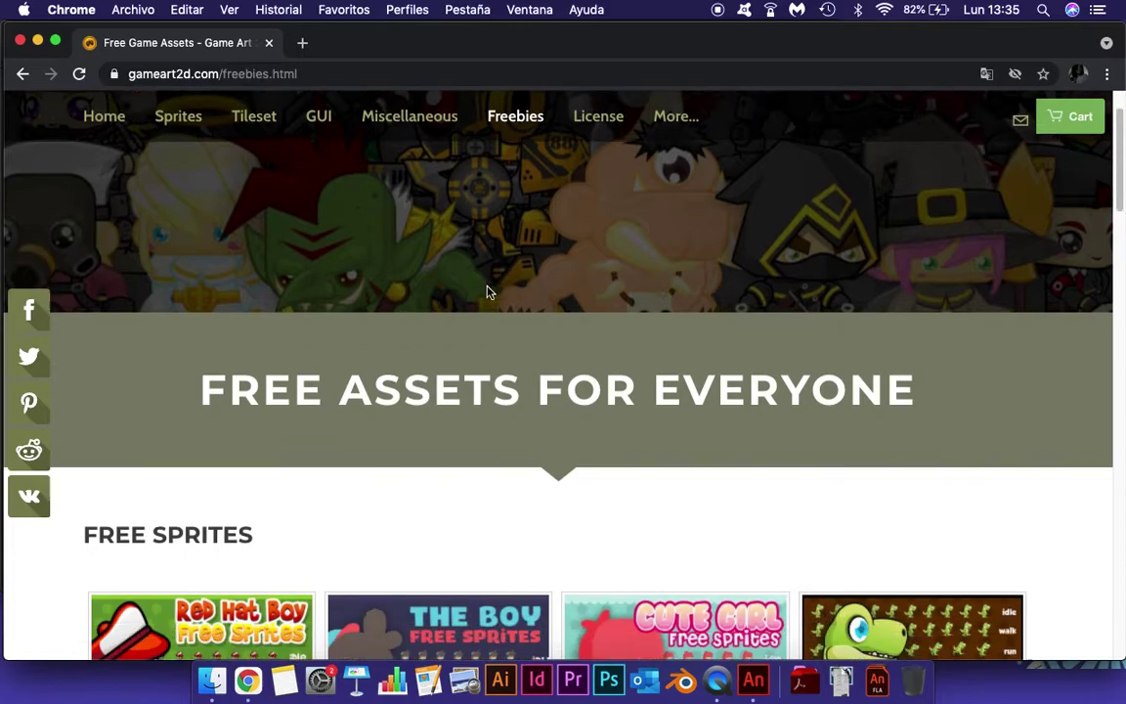
scroll(454, 314, "down", 10)
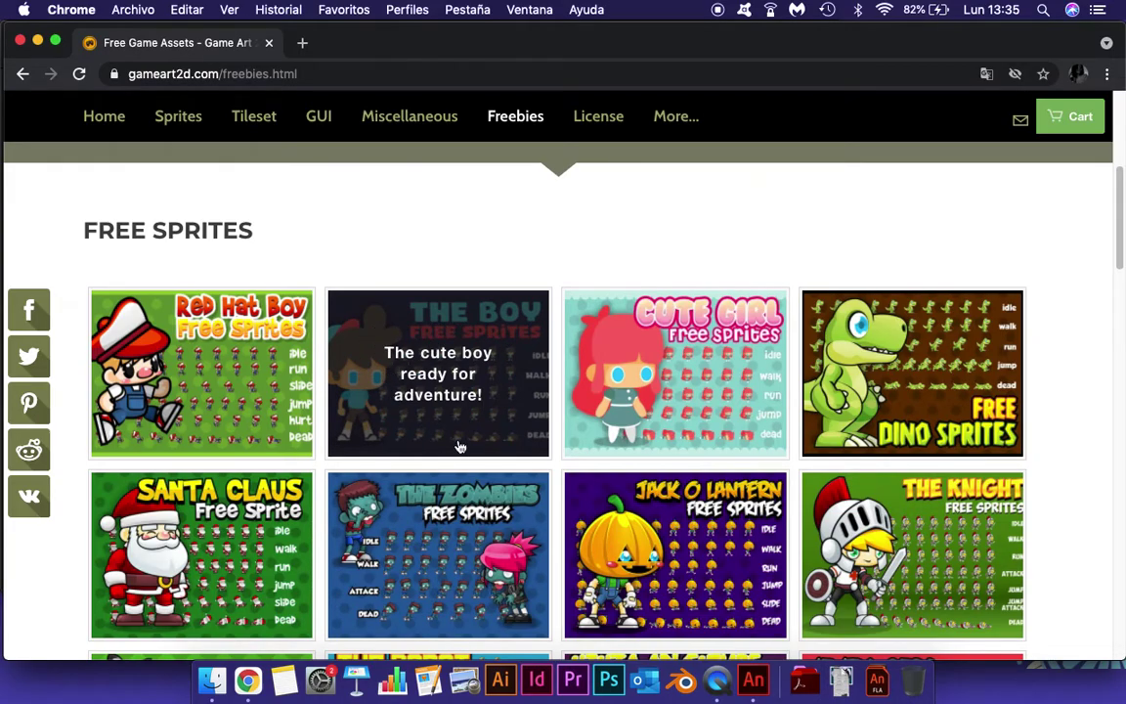
scroll(578, 468, "down", 1)
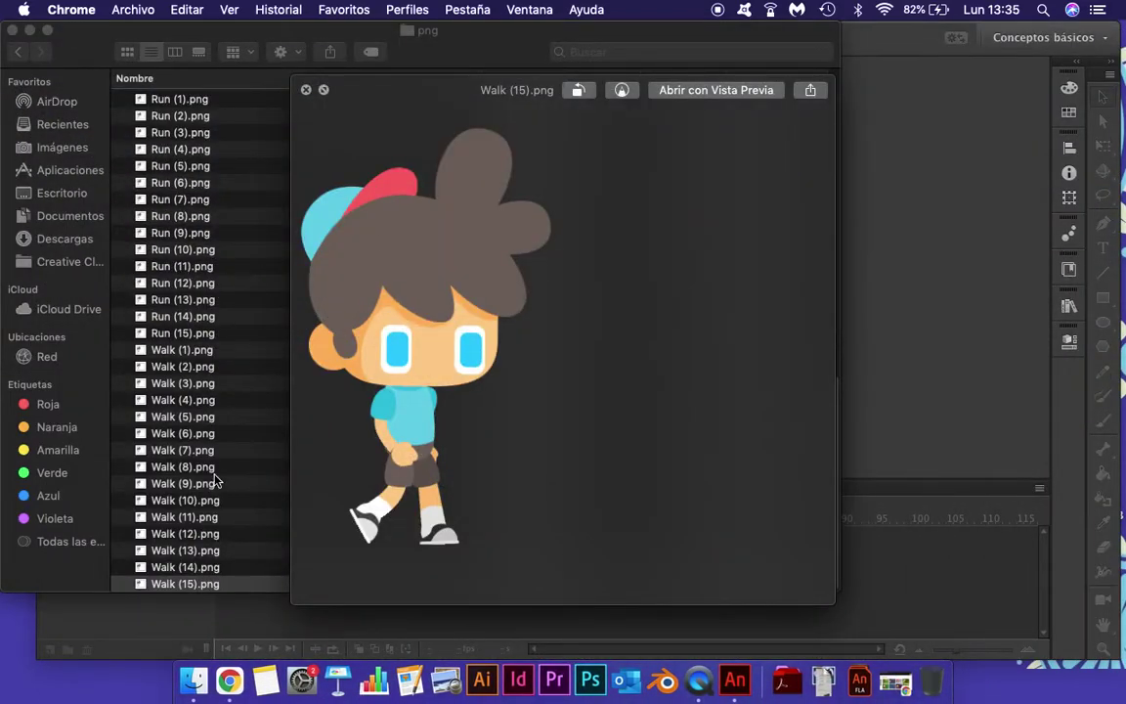
- Look through the Dead, Idle, Jump, Run and Walk sprite images in Finder's png folder
scroll(215, 466, "up", 10)
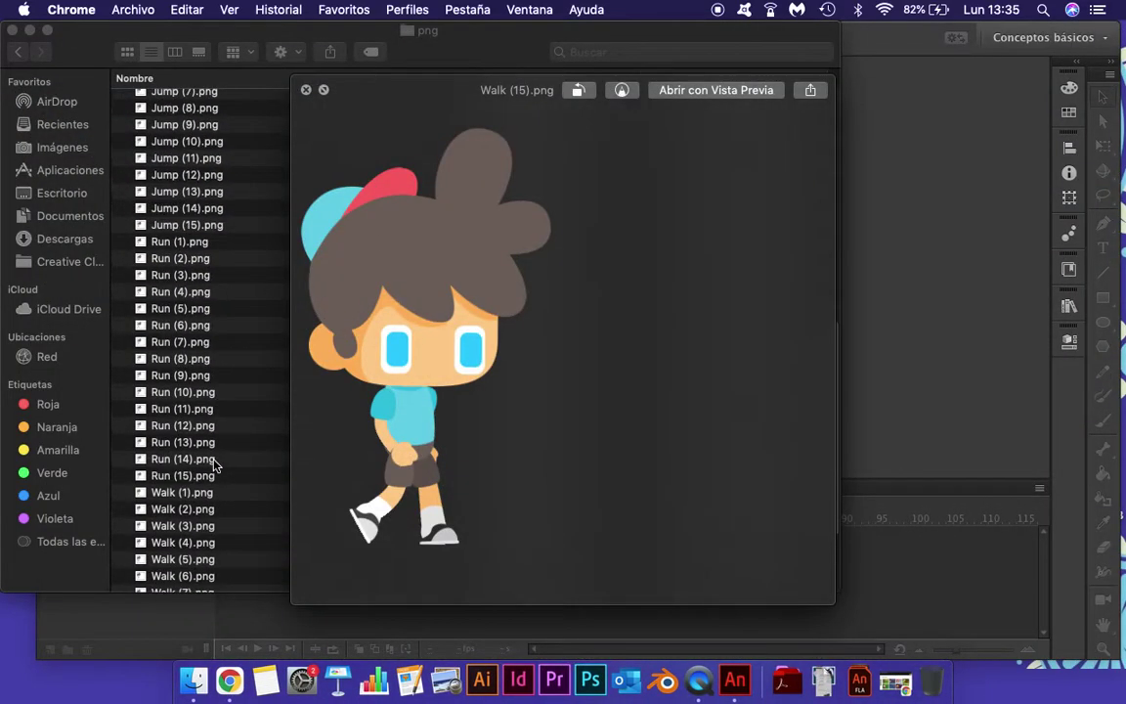
scroll(214, 466, "down", 10)
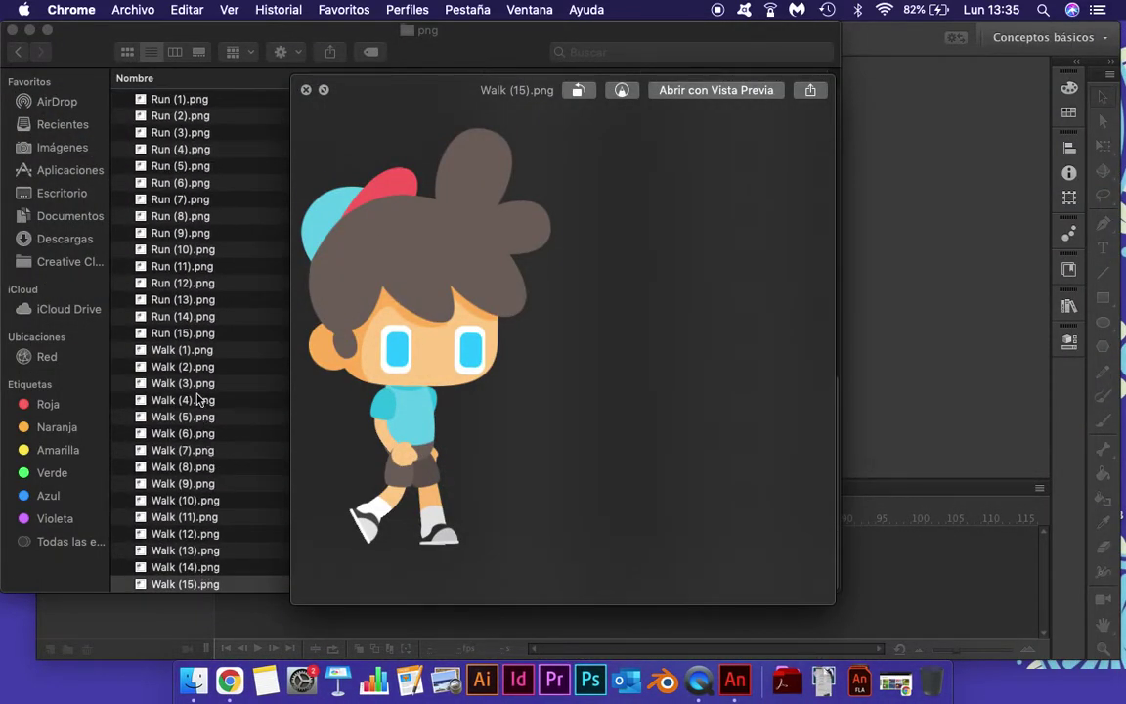
scroll(156, 278, "up", 5)
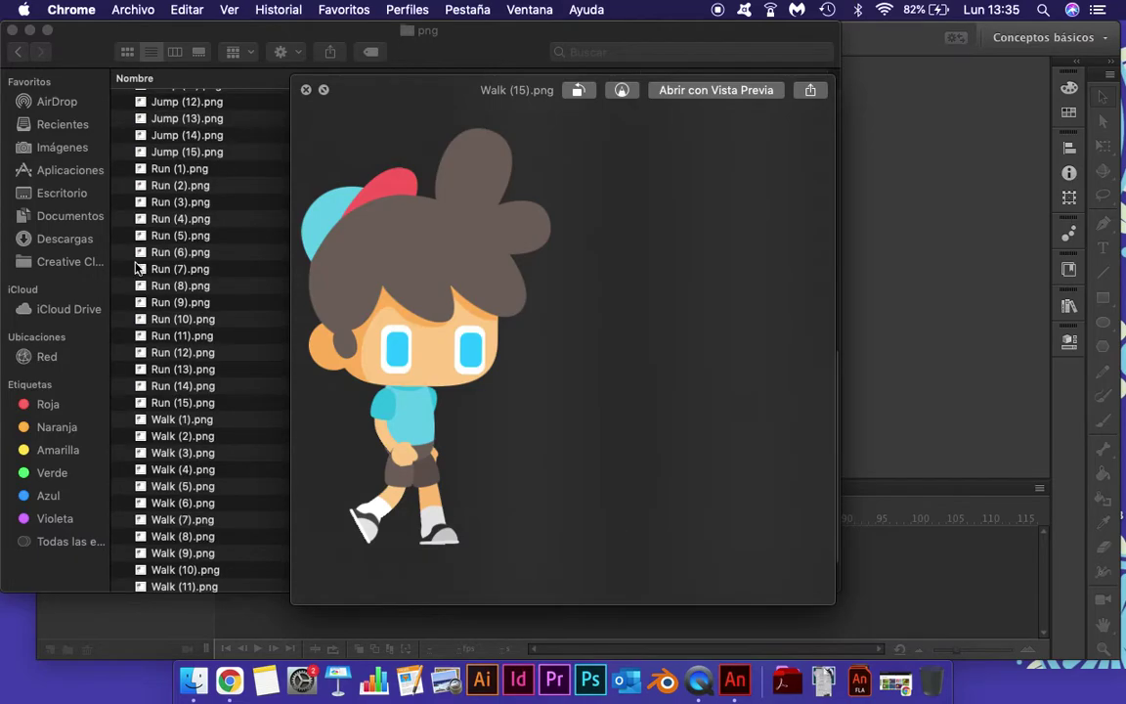
scroll(138, 279, "up", 4)
scroll(138, 278, "up", 4)
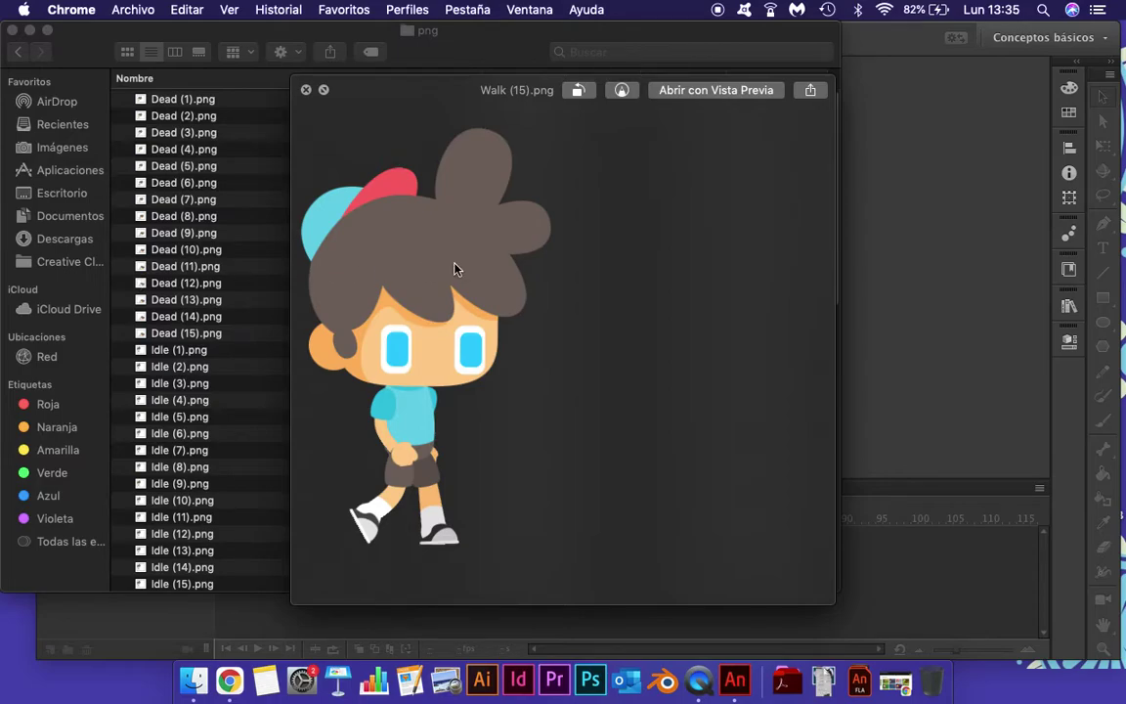
- Switch to Animate and create a new HTML5 Canvas document
left_click(904, 281)
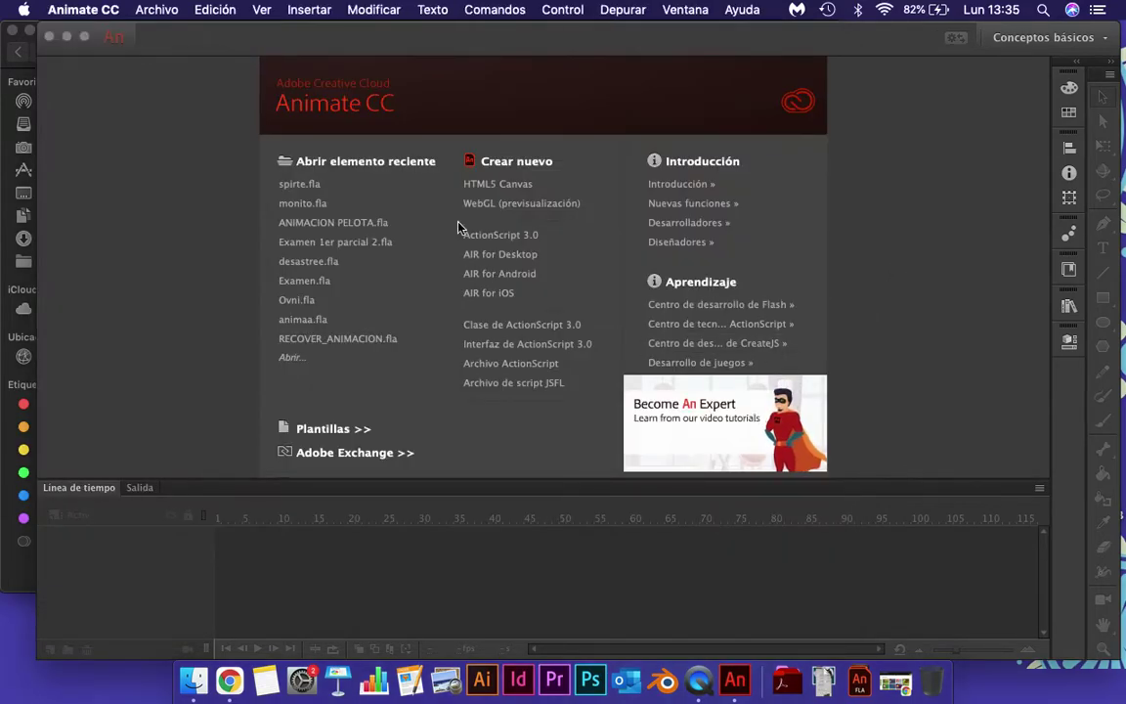
left_click(485, 185)
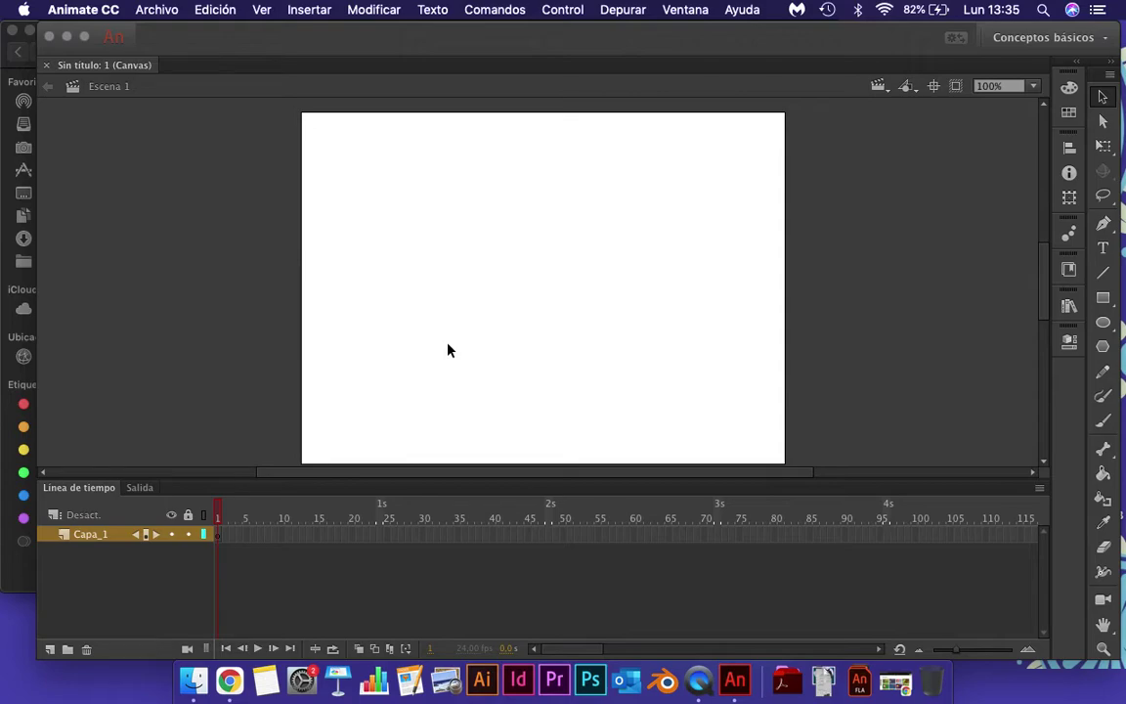
- Switch to Finder, close the file preview and select Walk (1).png through Walk (15).png in the png folder
left_click(4, 86)
left_click(56, 101)
left_click(17, 50)
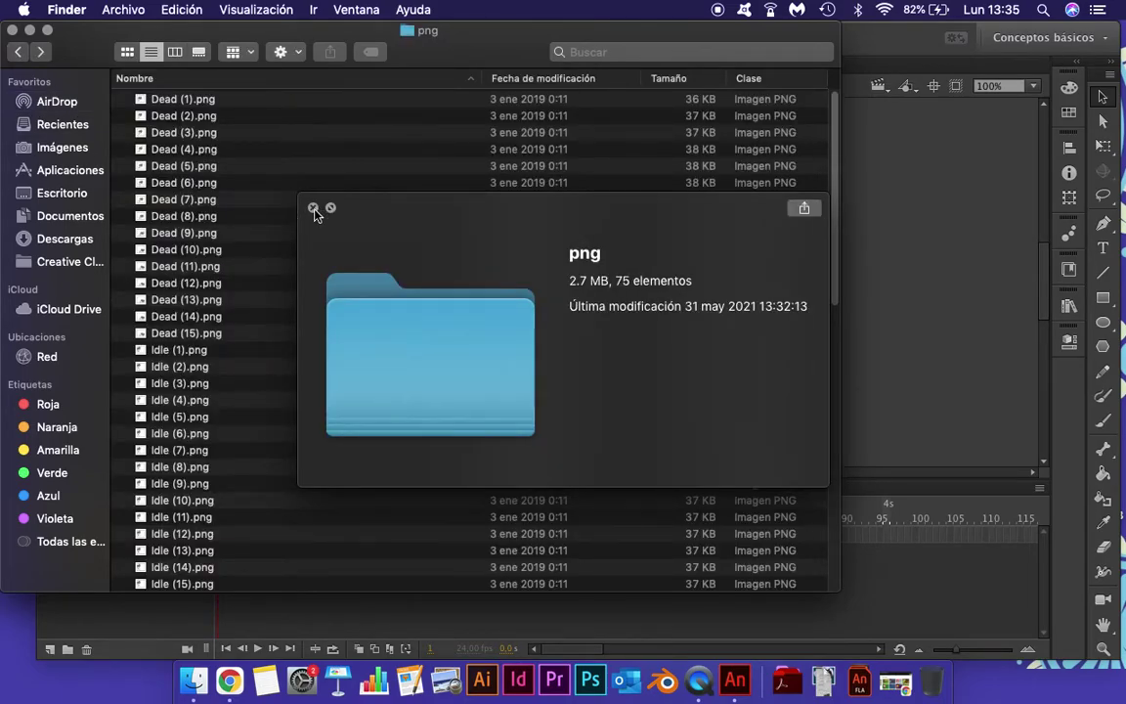
left_click(313, 207)
scroll(181, 360, "down", 10)
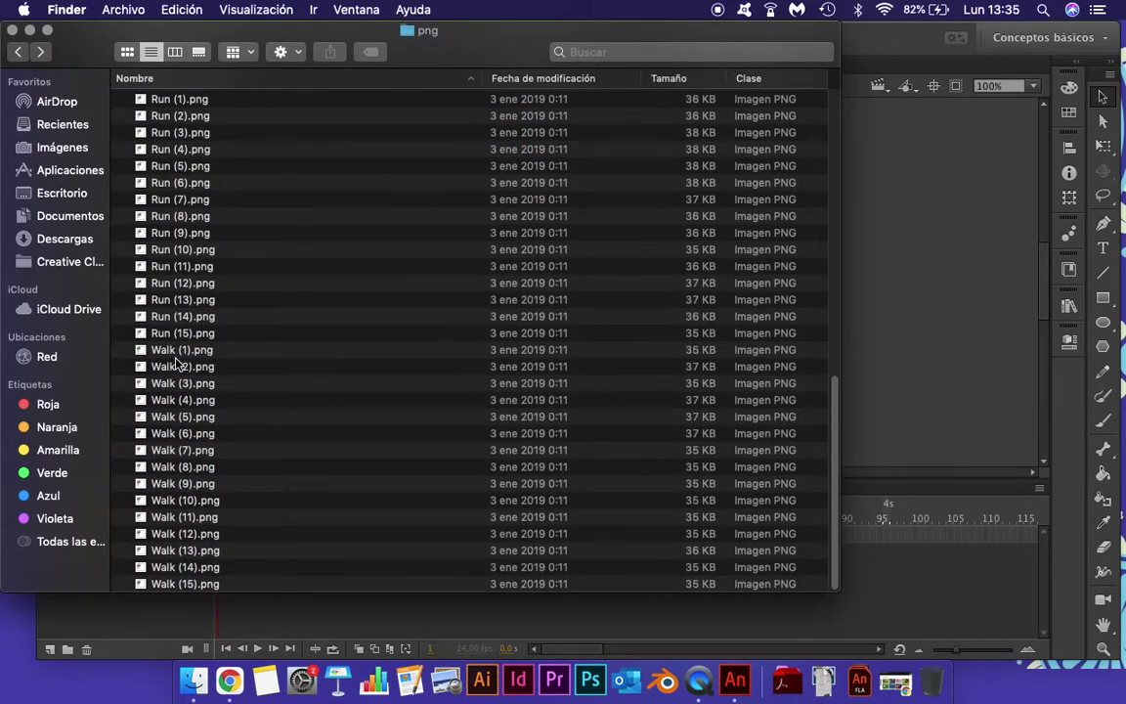
left_click(174, 352)
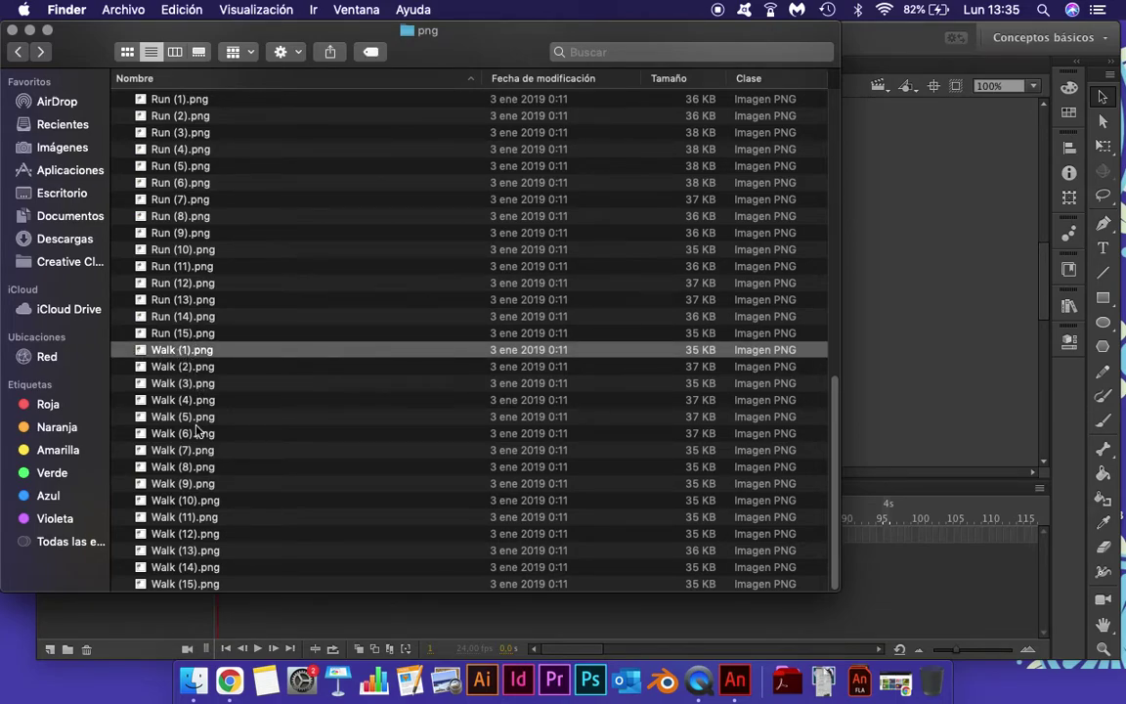
left_click(168, 583, "shift")
left_click_drag(485, 44, 914, 132)
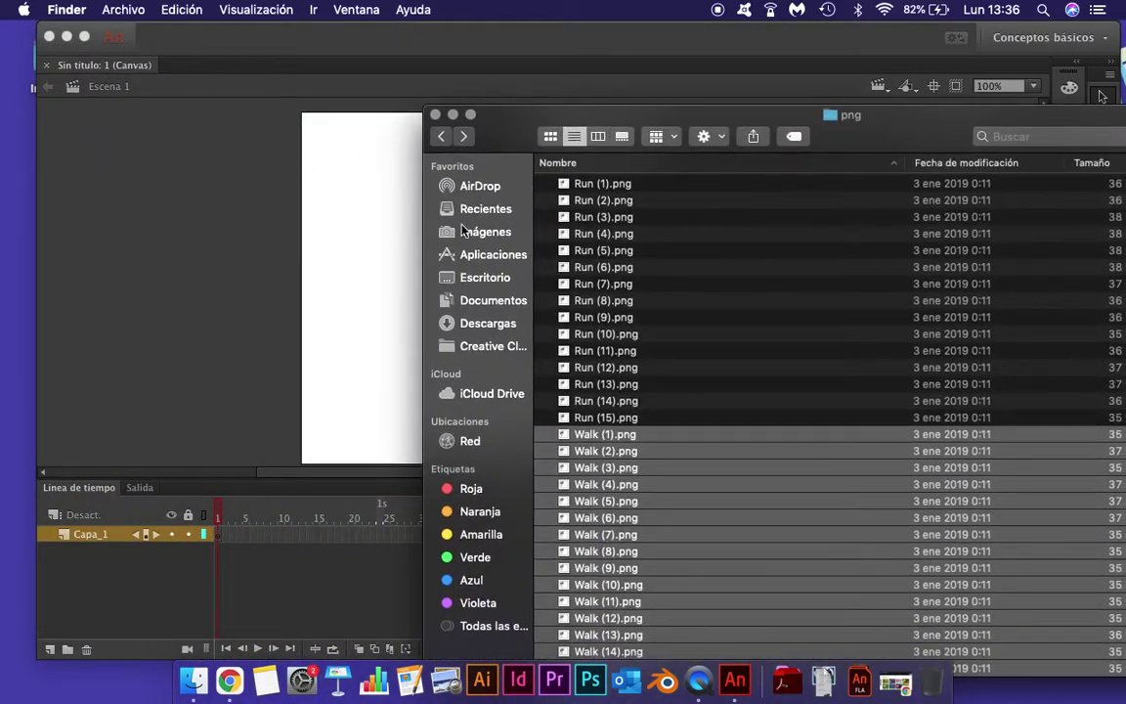
- Bring the selected Walk (1) to Walk (15) images from Finder directly onto the Animate stage
left_click(117, 145)
left_click(181, 10)
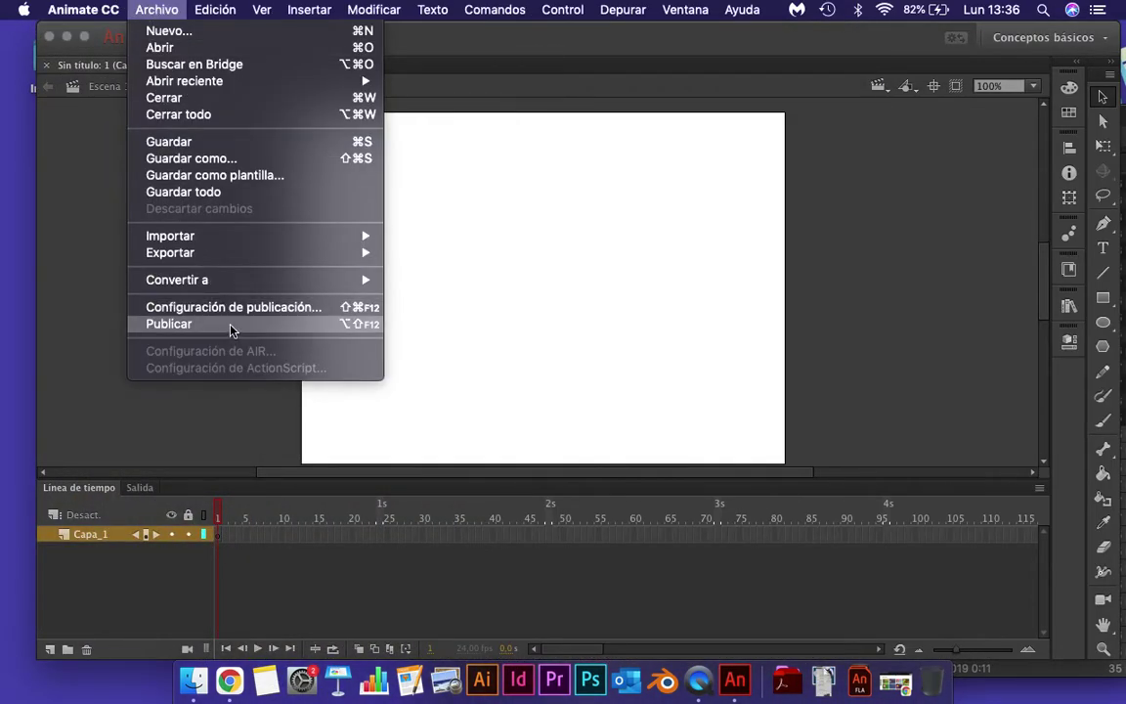
mouse_move(221, 237)
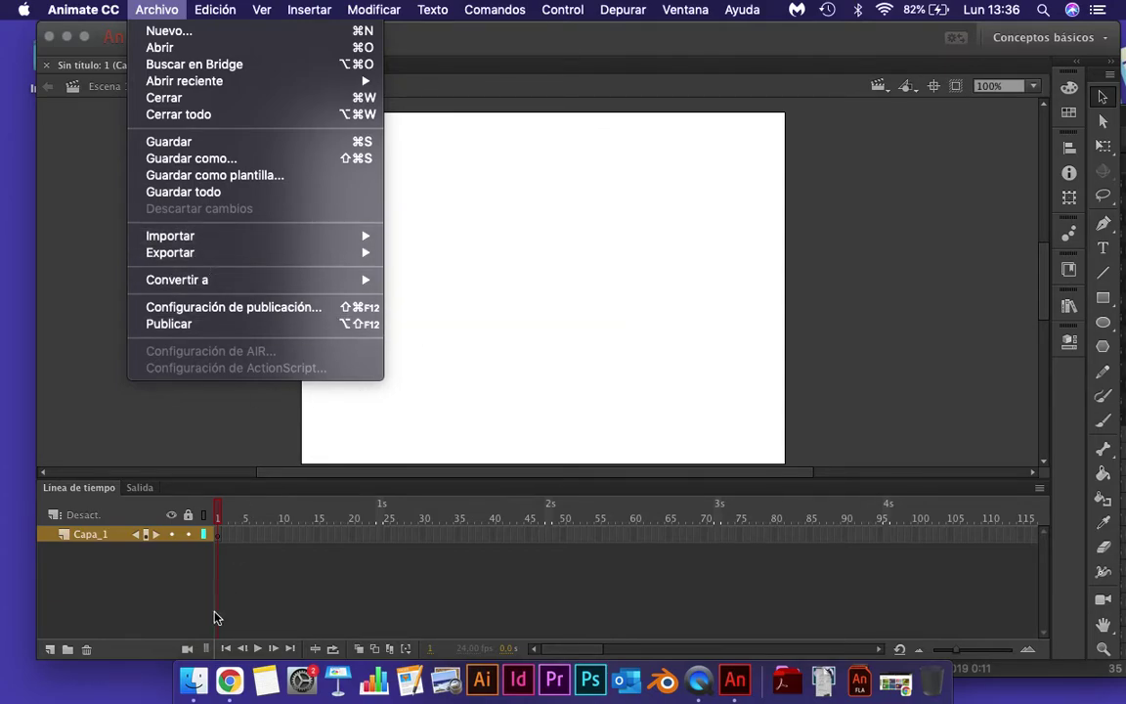
left_click(198, 693)
left_click_drag(637, 547, 362, 251)
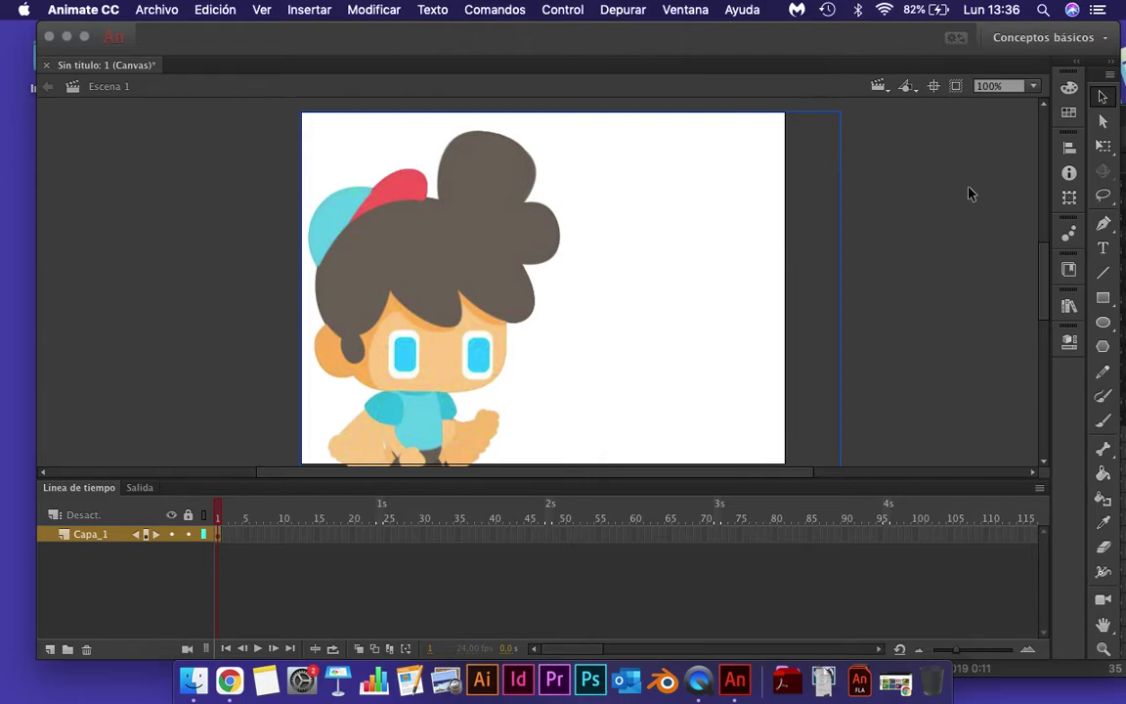
- Display the stage at 50% and delete all the walking sprites from it
left_click(1017, 86)
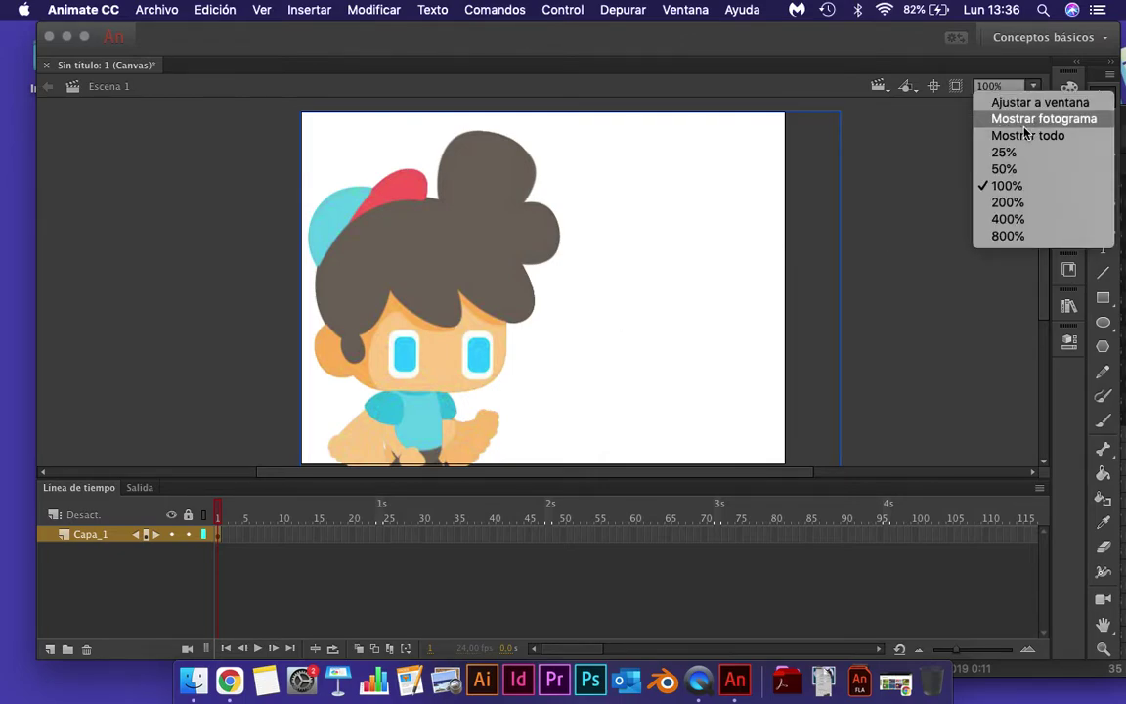
left_click(1012, 169)
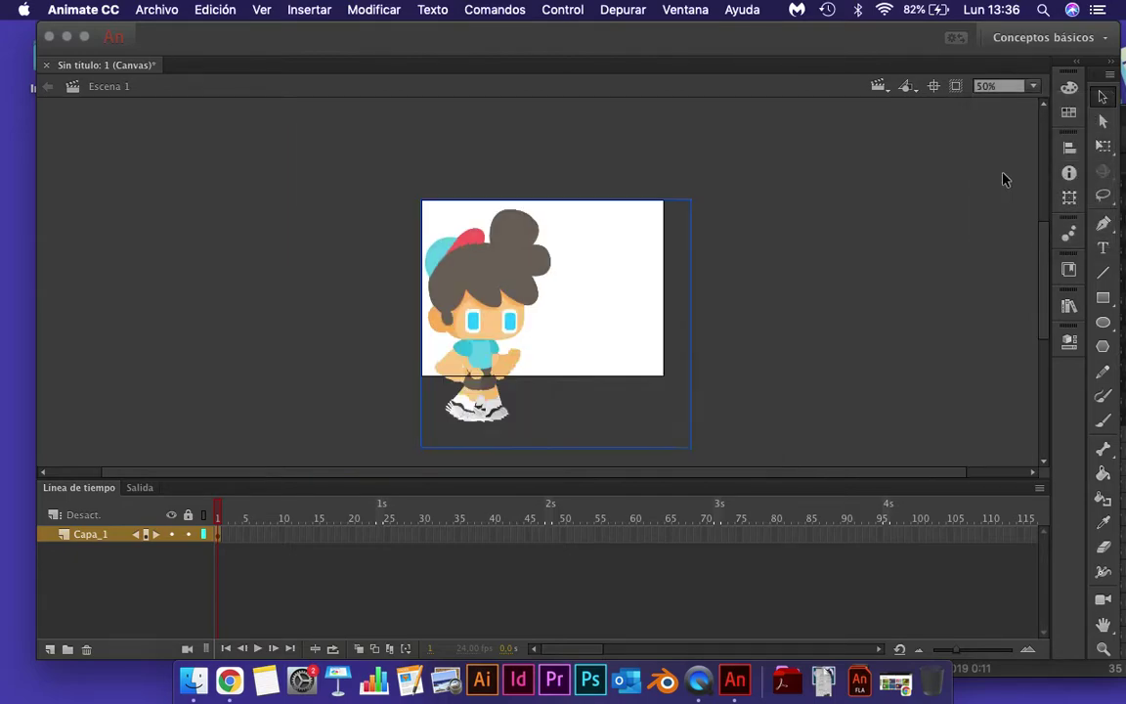
left_click(761, 283)
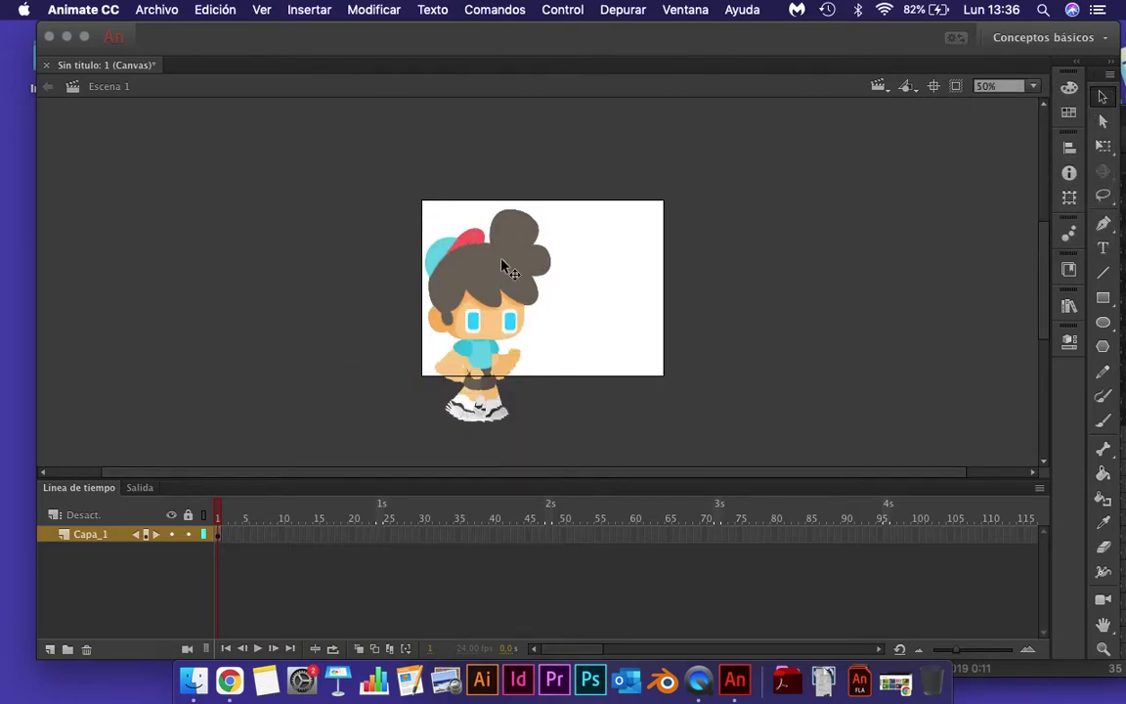
left_click_drag(365, 138, 628, 458)
key("Delete")
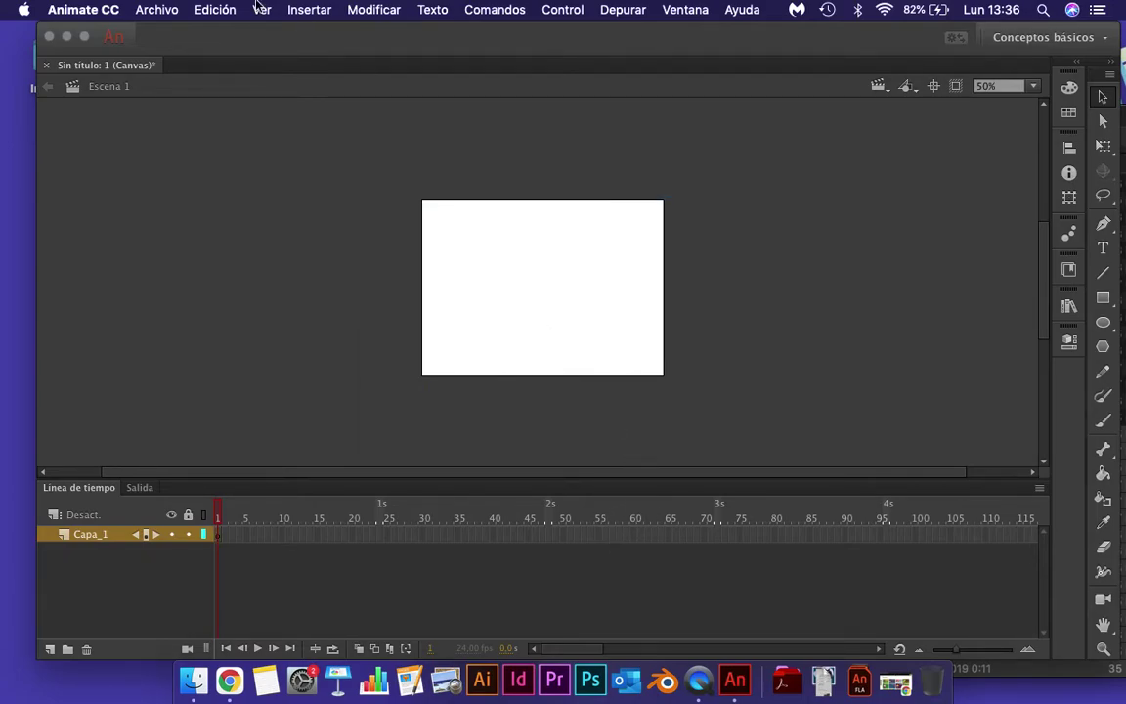
- Import Walk (1).png through Walk (15).png from the png folder to the stage, replacing the existing library items
left_click(156, 11)
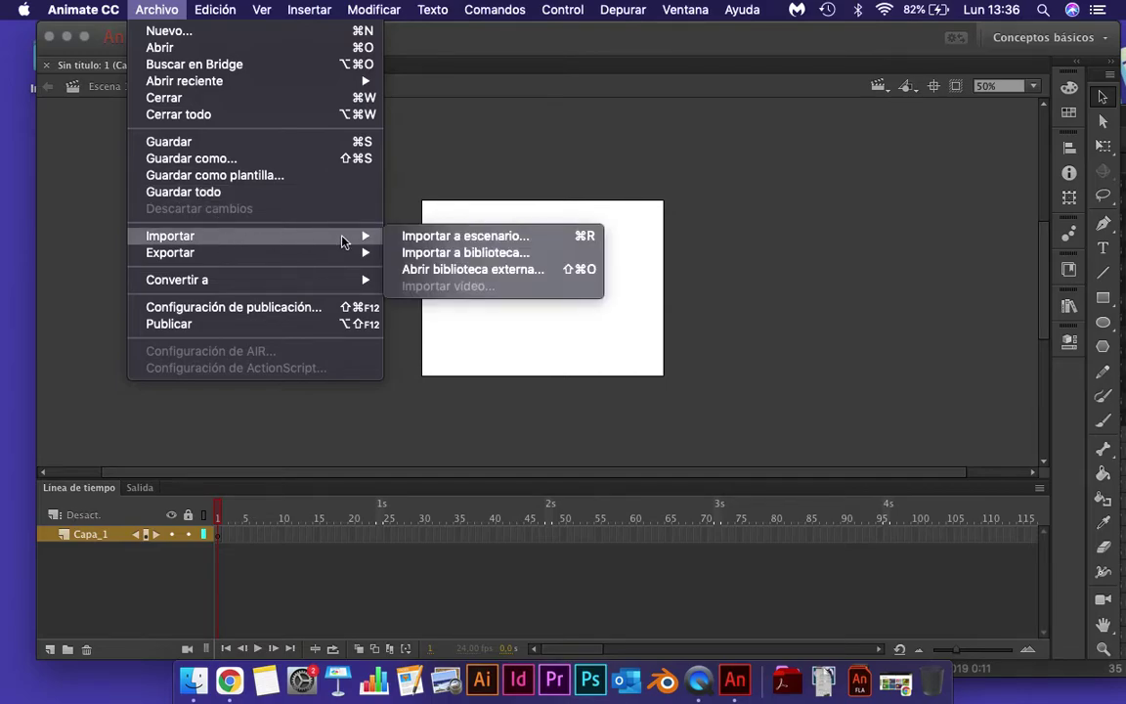
left_click(431, 238)
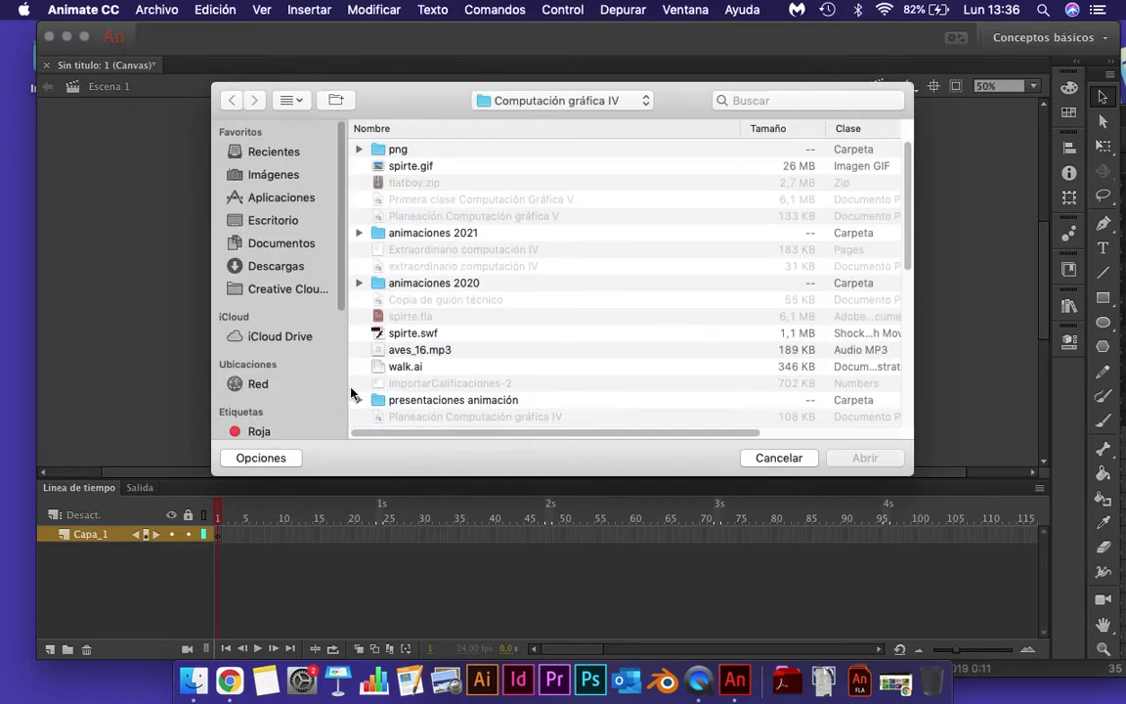
double_click(400, 151)
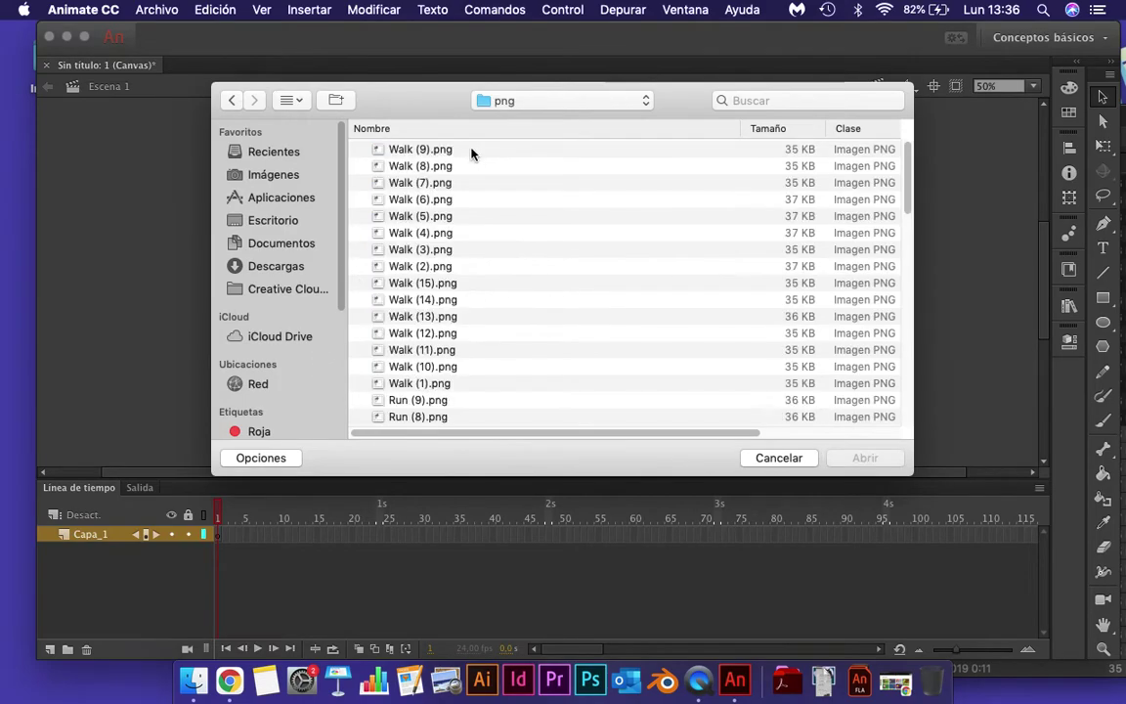
left_click(430, 382)
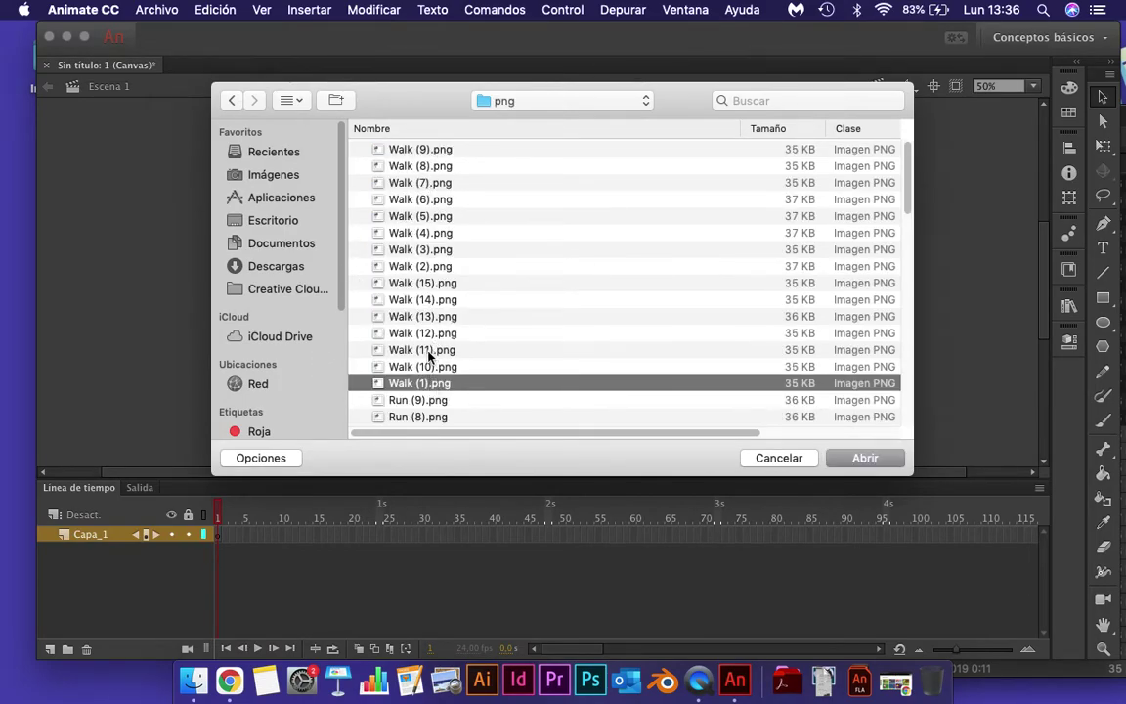
left_click(443, 154, "shift")
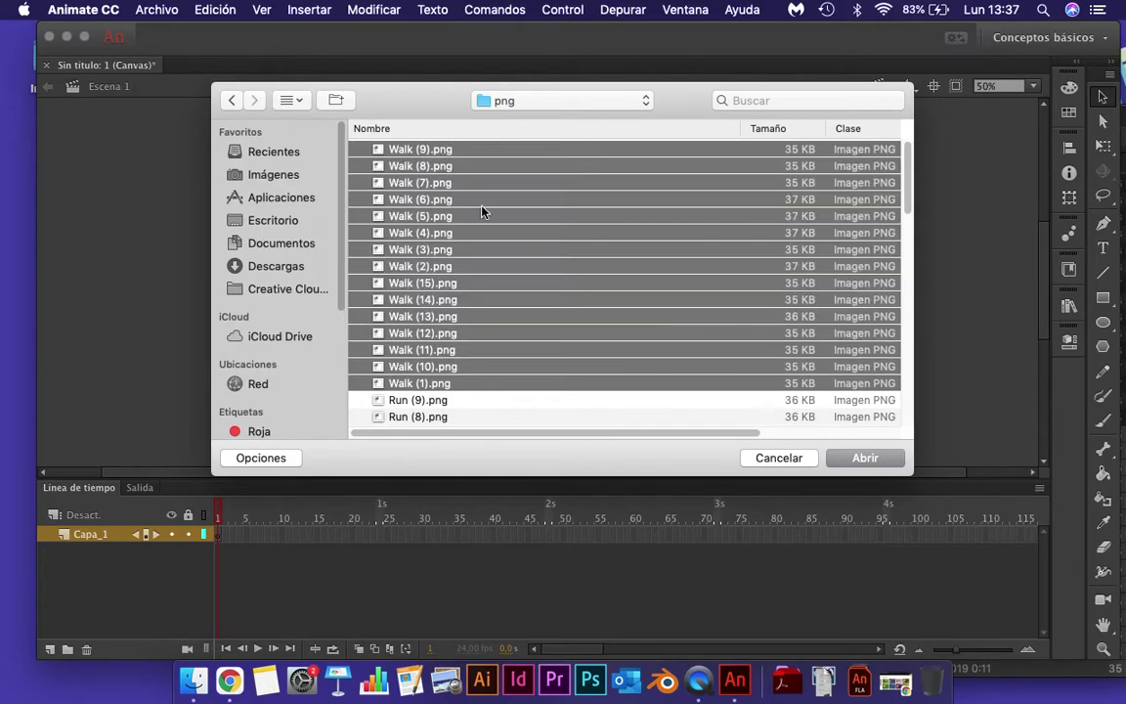
left_click(865, 458)
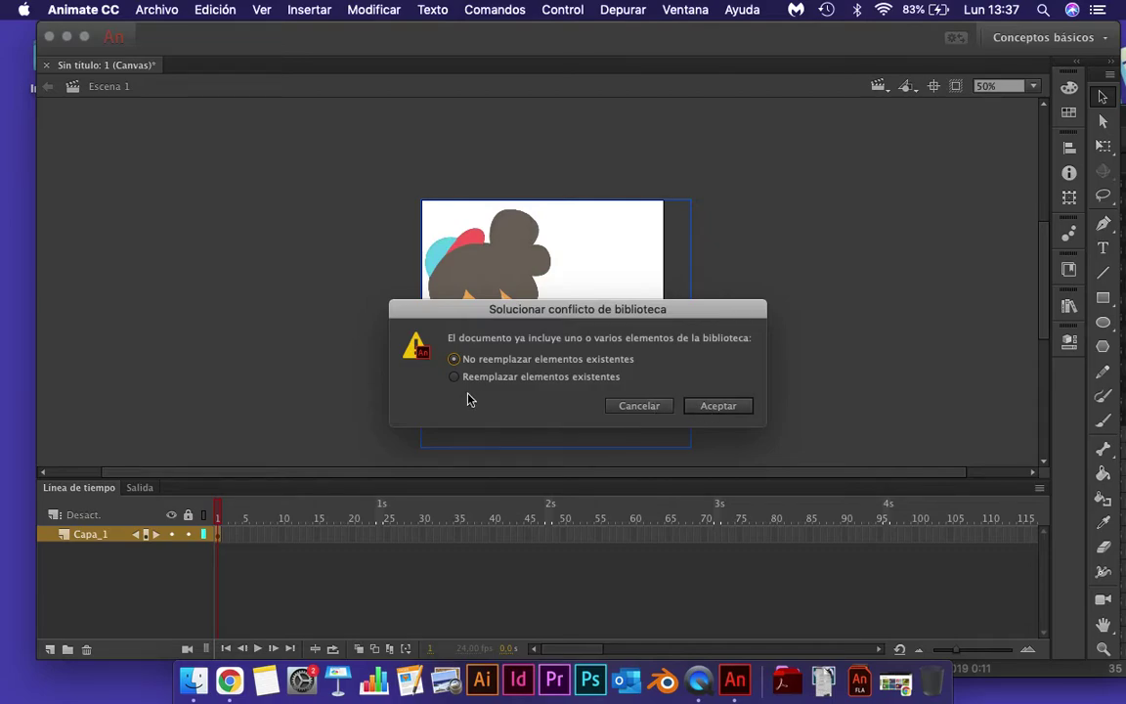
left_click(501, 380)
left_click(739, 409)
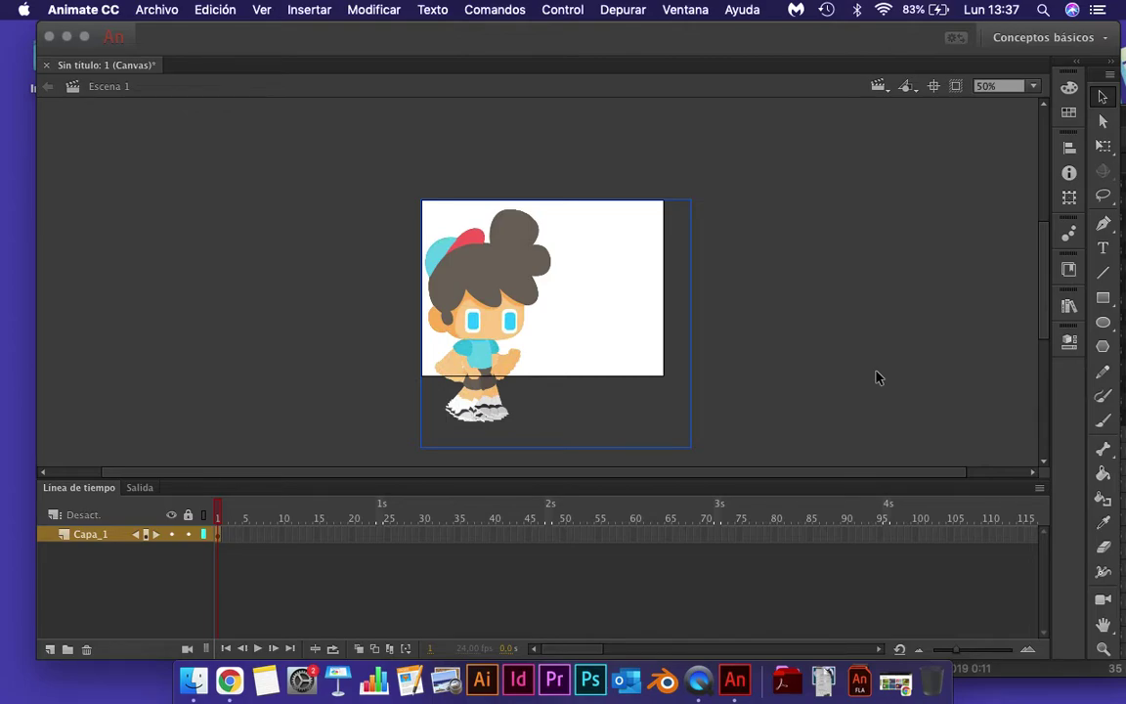
- Convert all the walking sprites on the stage into one movie clip symbol named "caminar"
left_click(445, 167)
left_click_drag(350, 137, 691, 479)
left_click_drag(335, 128, 779, 489)
left_click(354, 10)
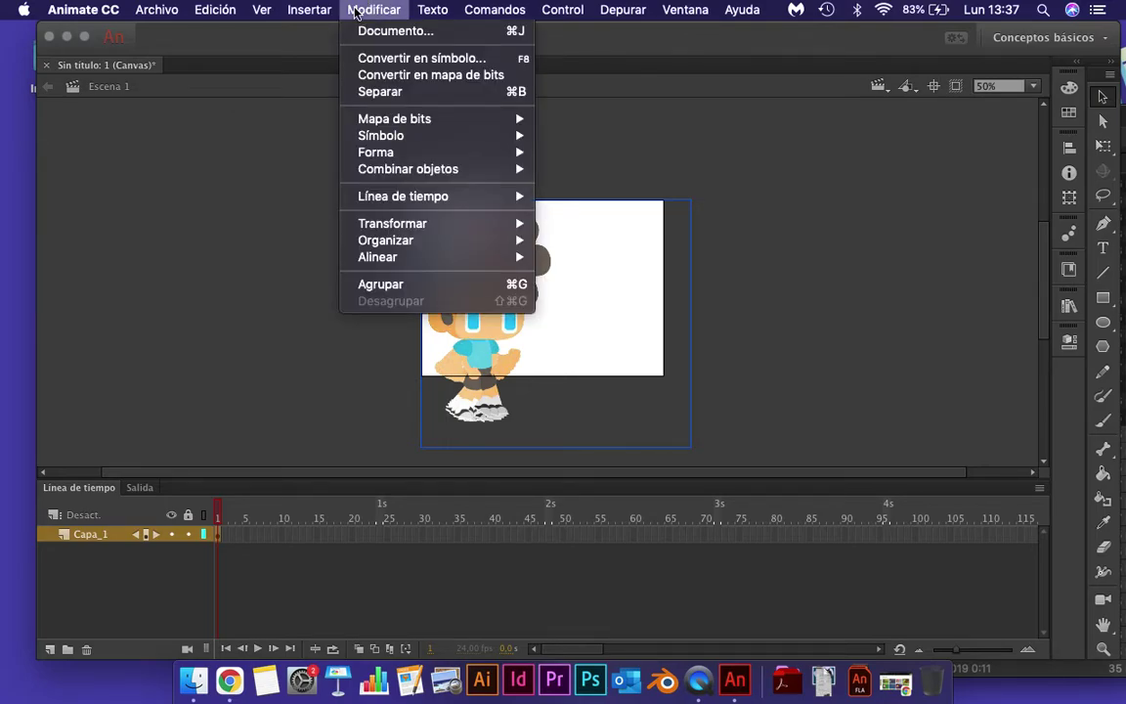
left_click(376, 58)
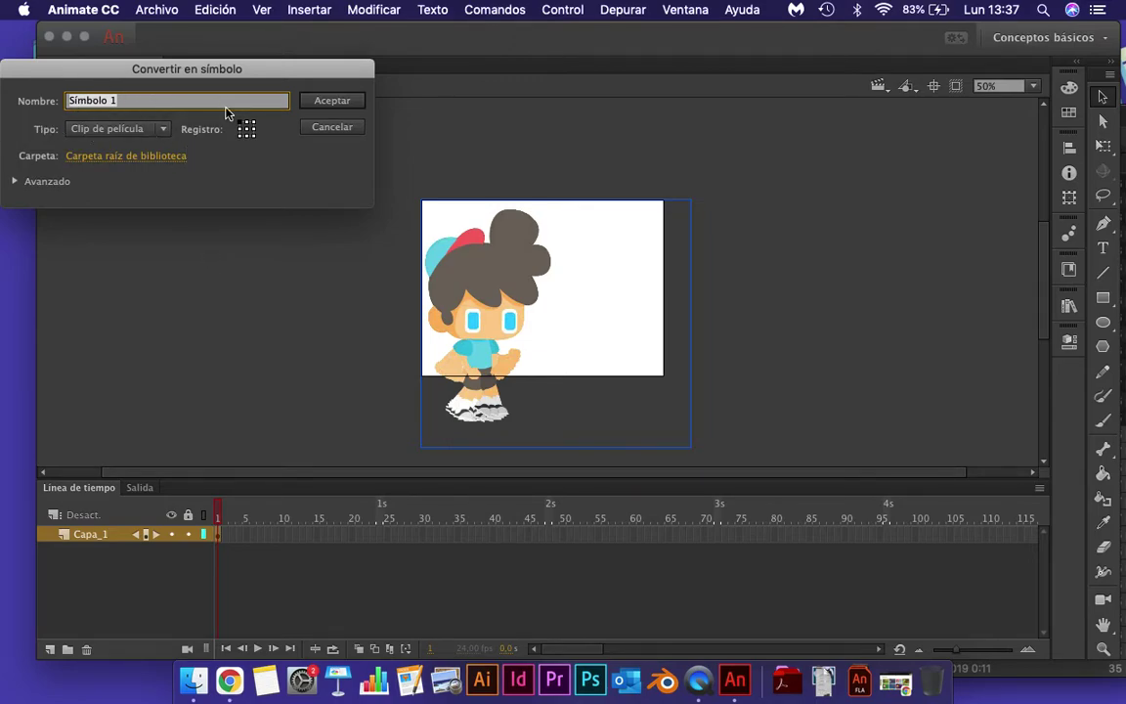
type("cama")
type("inar")
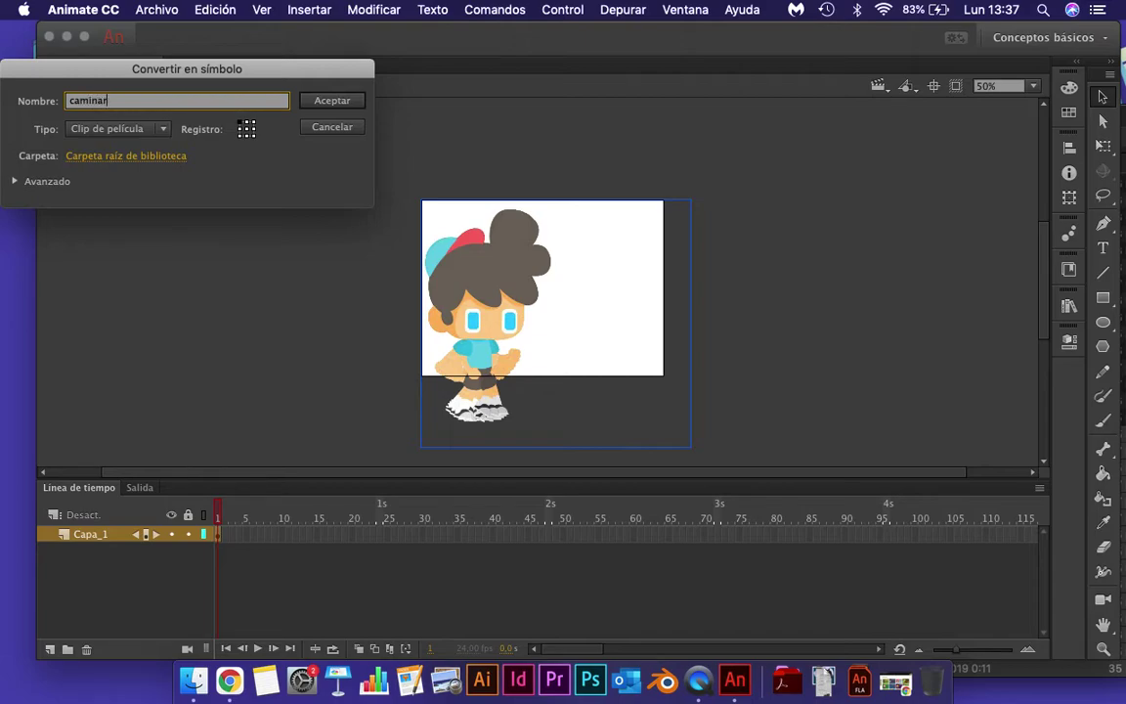
left_click(332, 101)
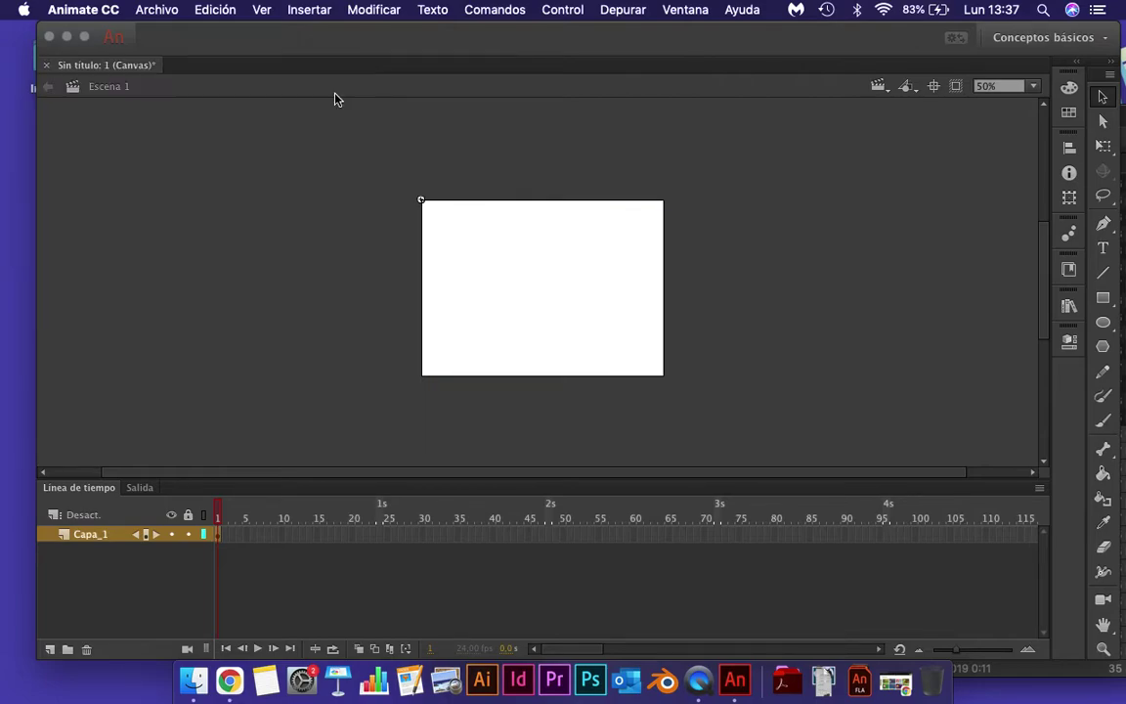
left_click(565, 322)
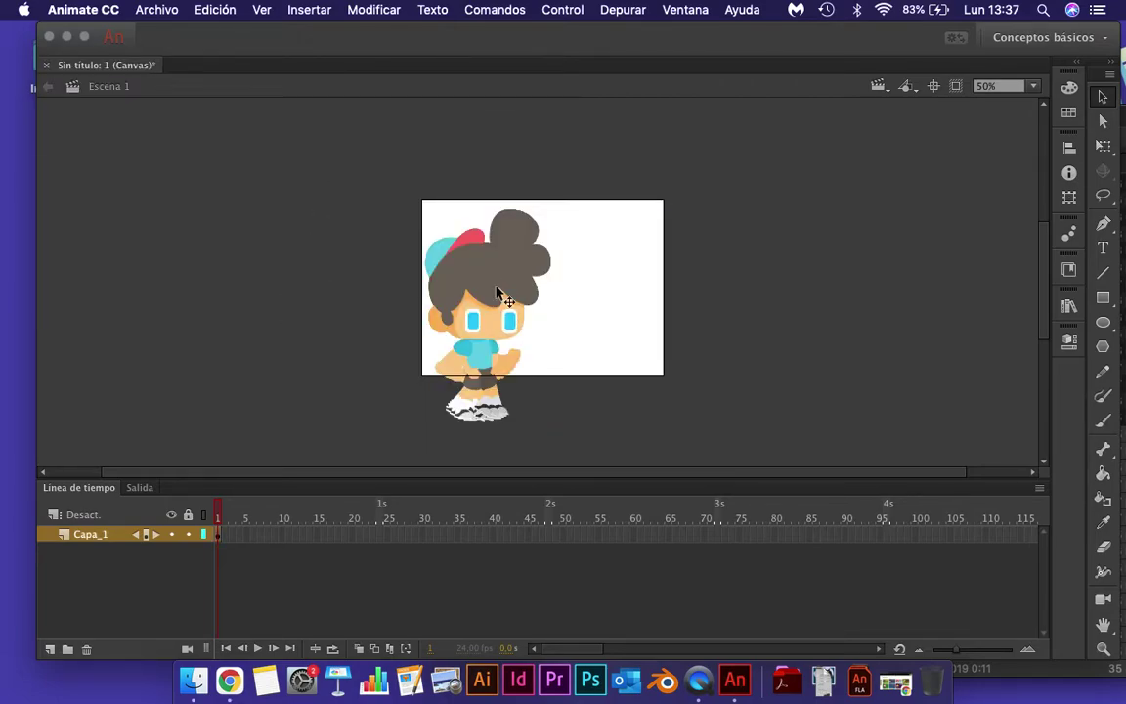
left_click_drag(490, 278, 370, 260)
left_click(443, 293)
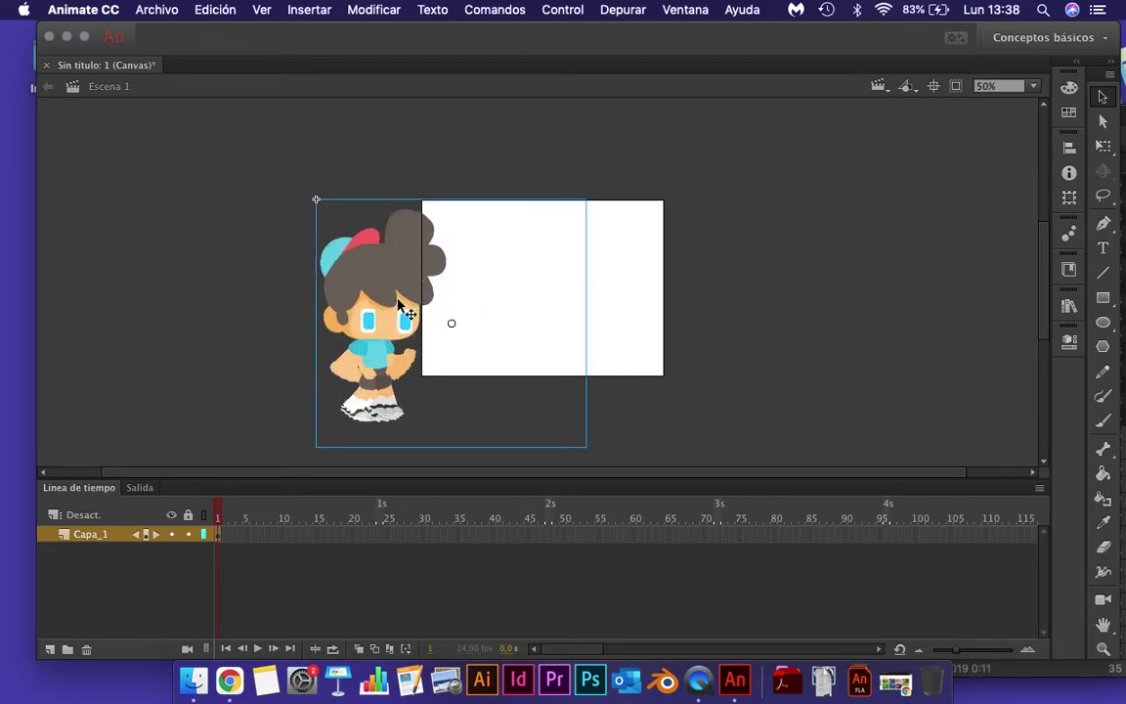
key("Delete")
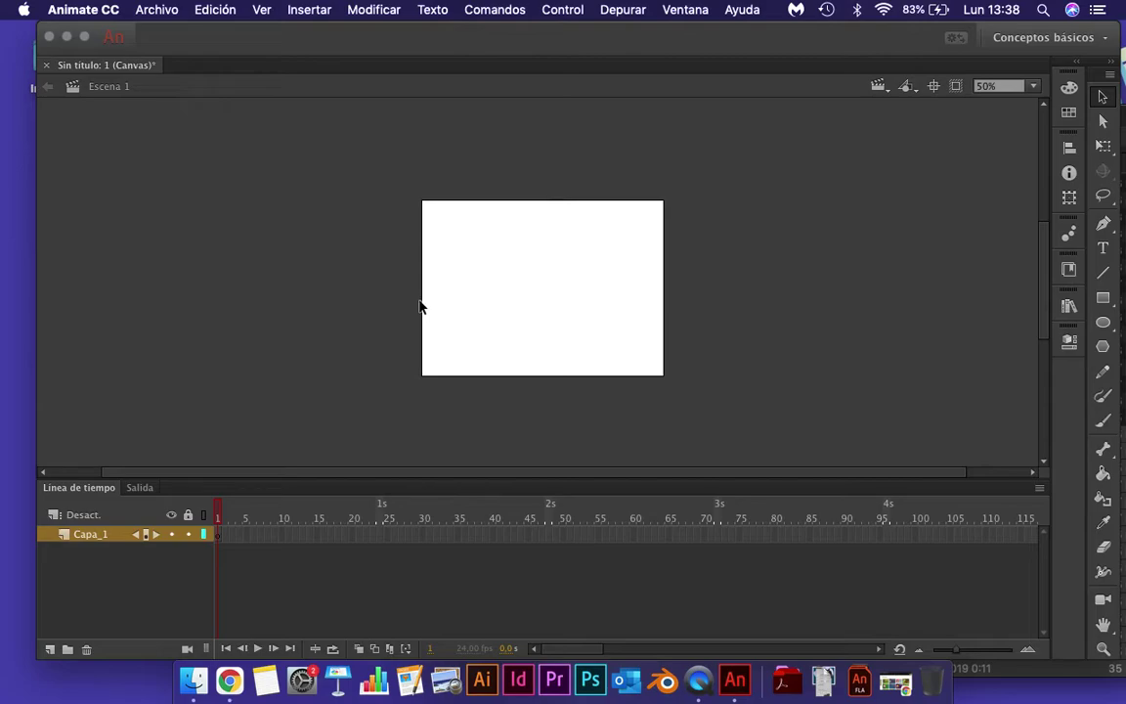
key("super+z")
left_click_drag(485, 304, 510, 302)
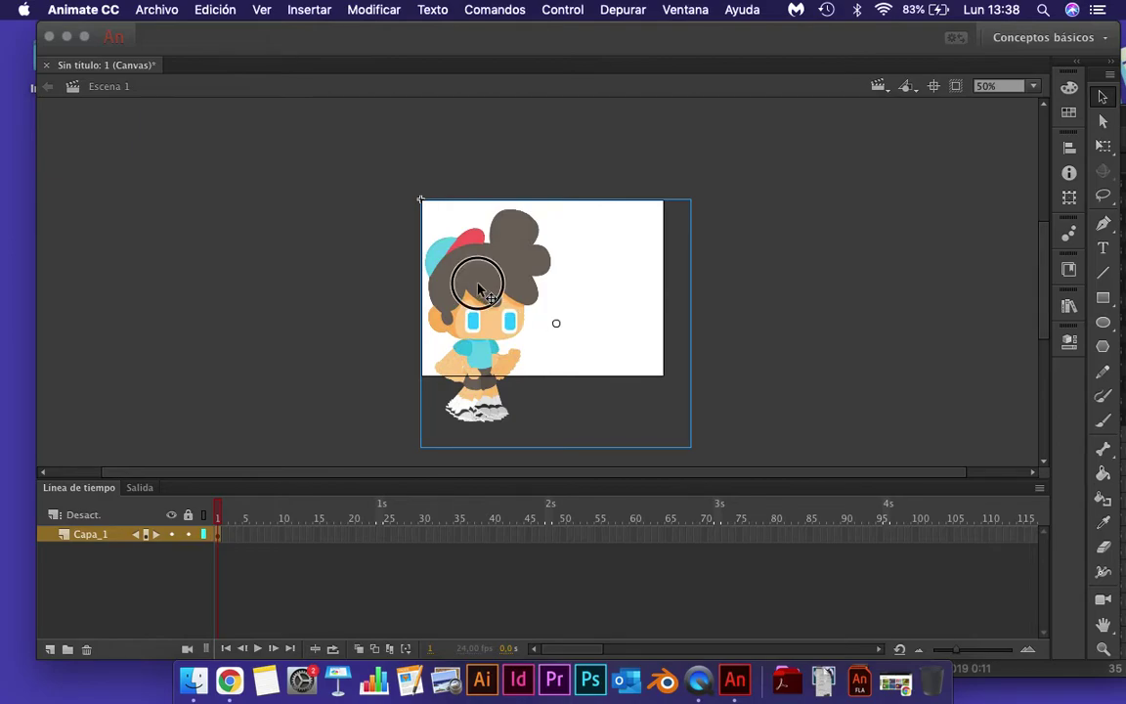
- Scale the caminar instance down to about half its size with Free Transform and place it at the stage's lower-left corner
left_click(1103, 146)
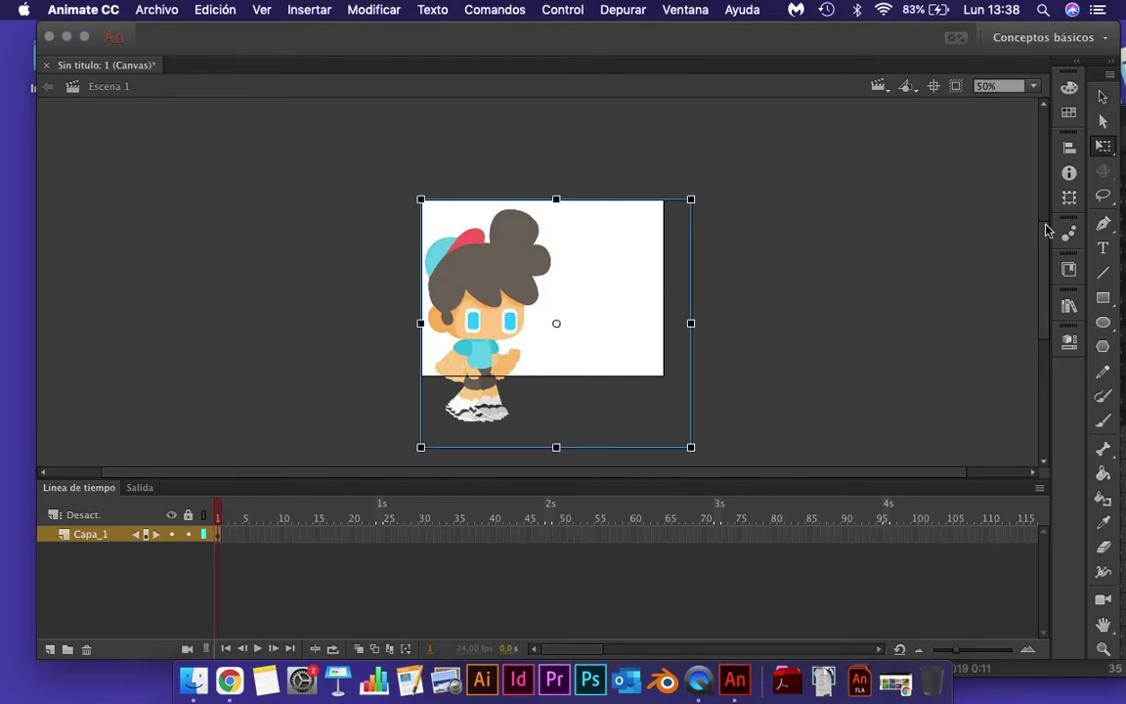
left_click_drag(689, 447, 617, 386)
left_click_drag(533, 342, 478, 357)
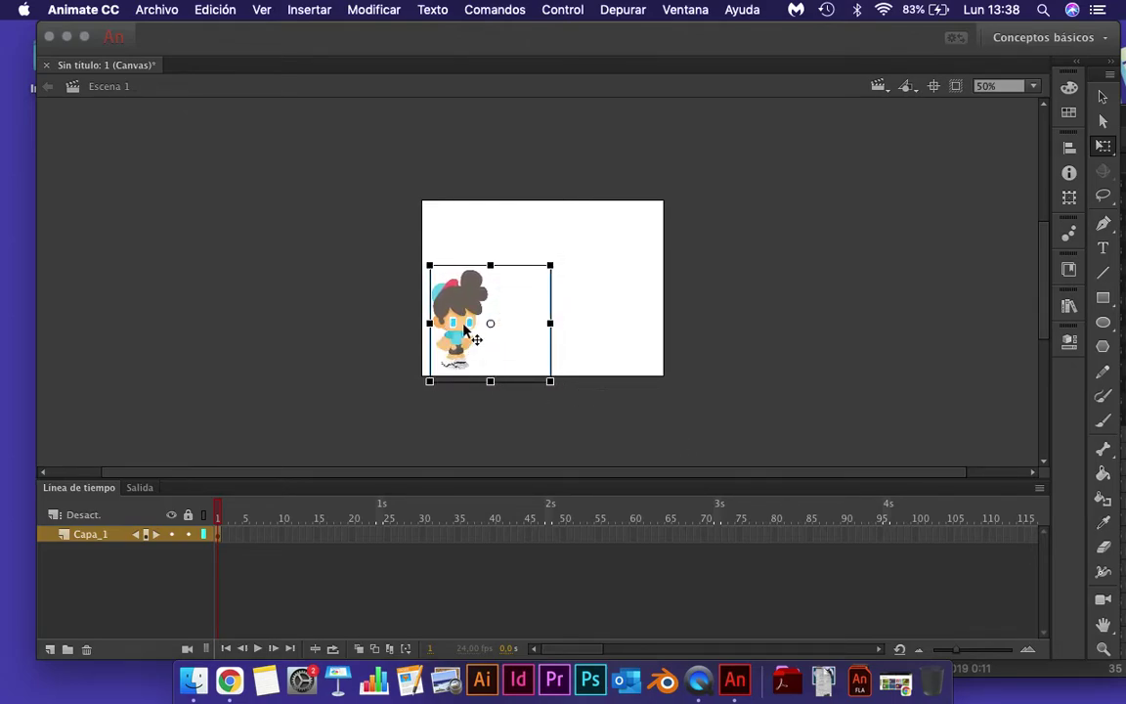
left_click(340, 358)
left_click(1103, 97)
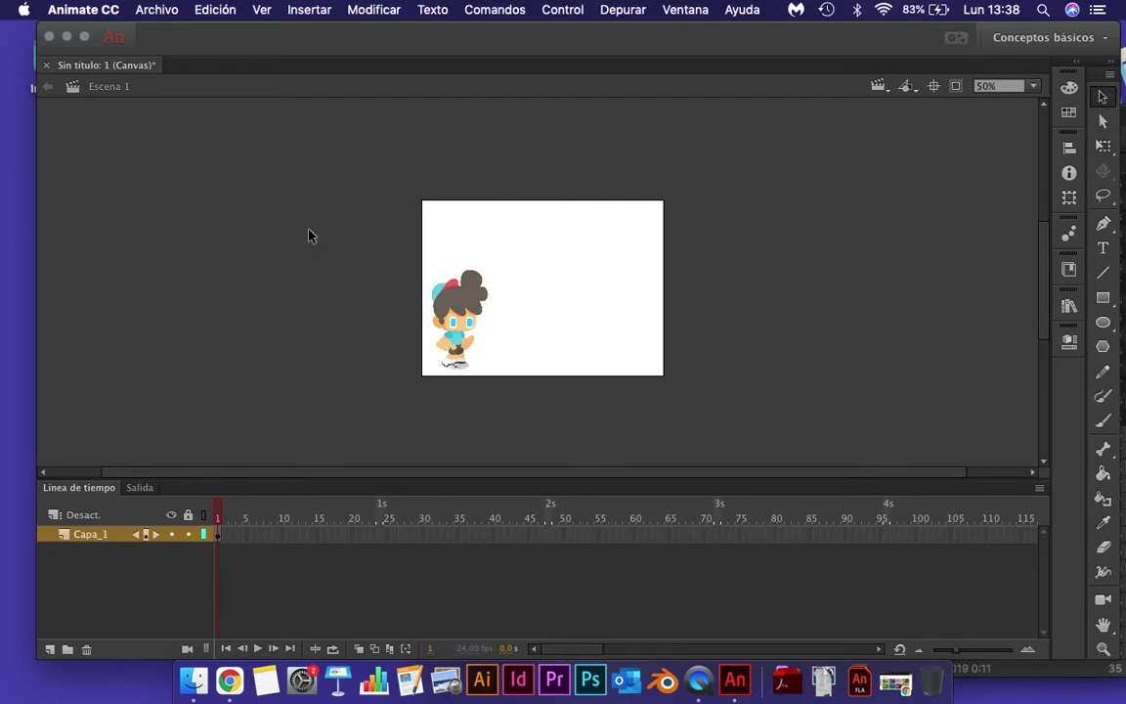
- Open the caminar symbol for in-place editing and set the stage zoom to 100%
left_click(479, 325)
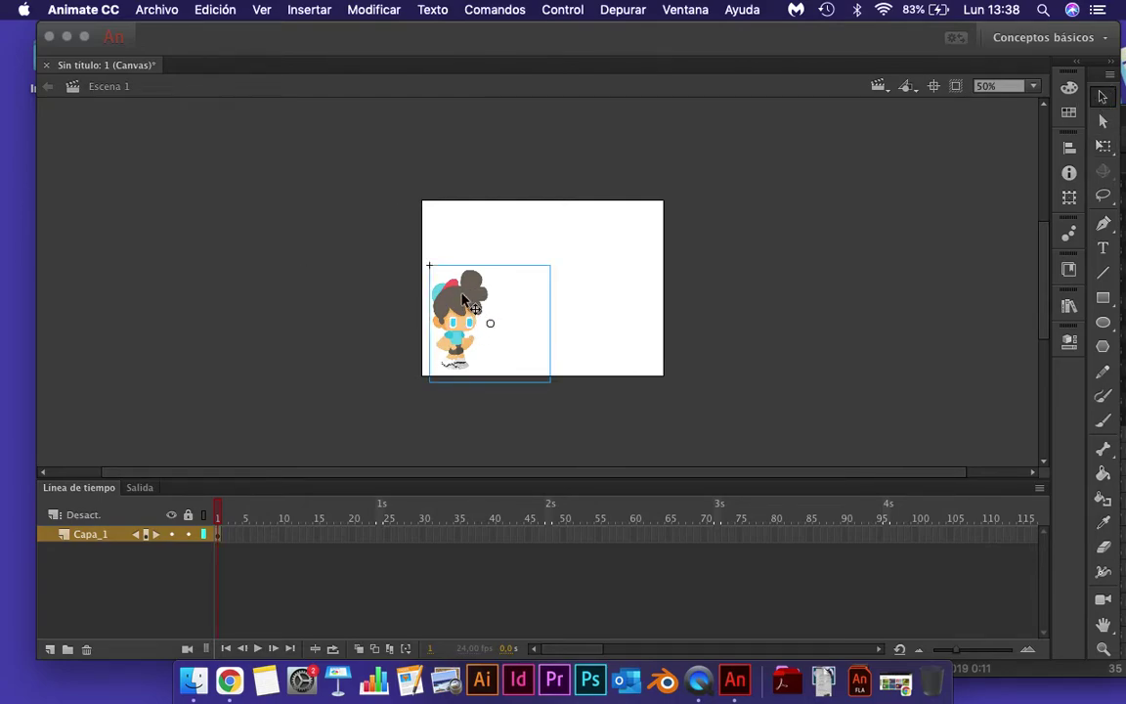
double_click(459, 297)
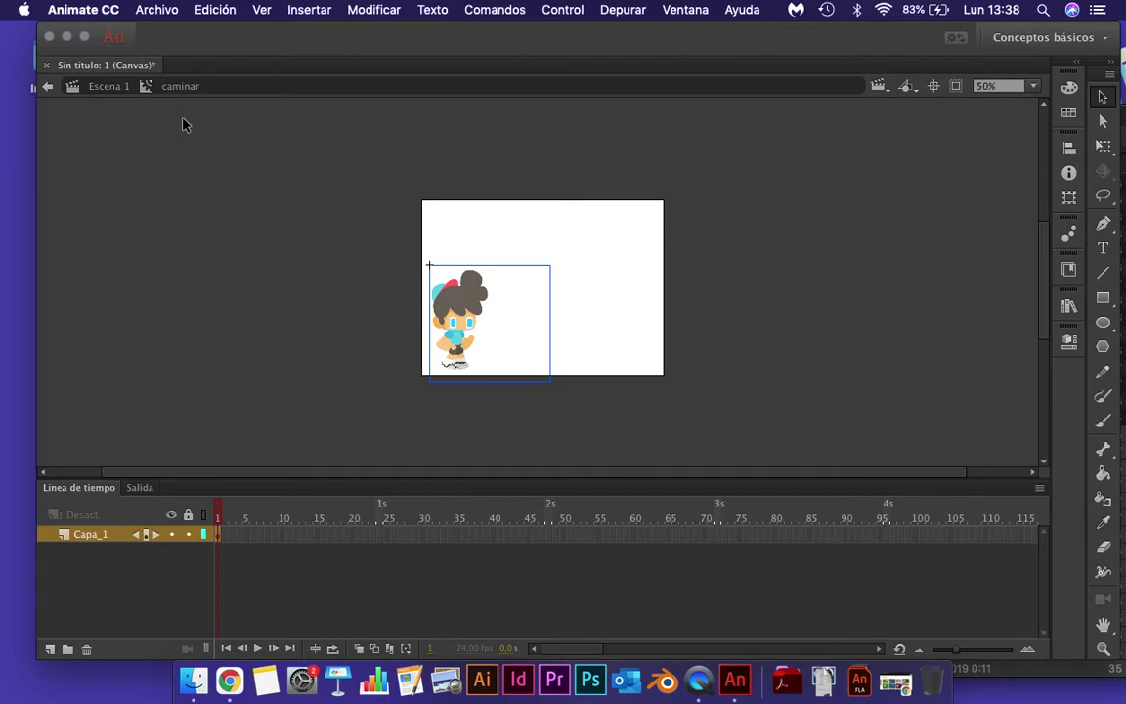
left_click(495, 186)
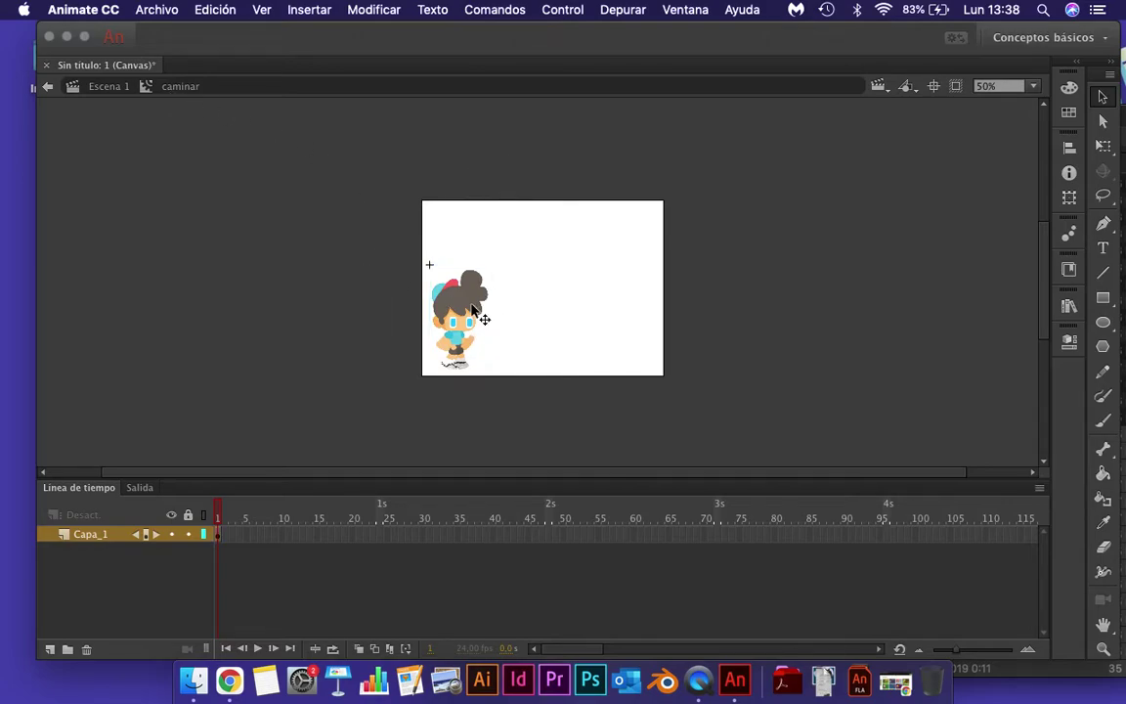
left_click(1031, 86)
left_click(1011, 184)
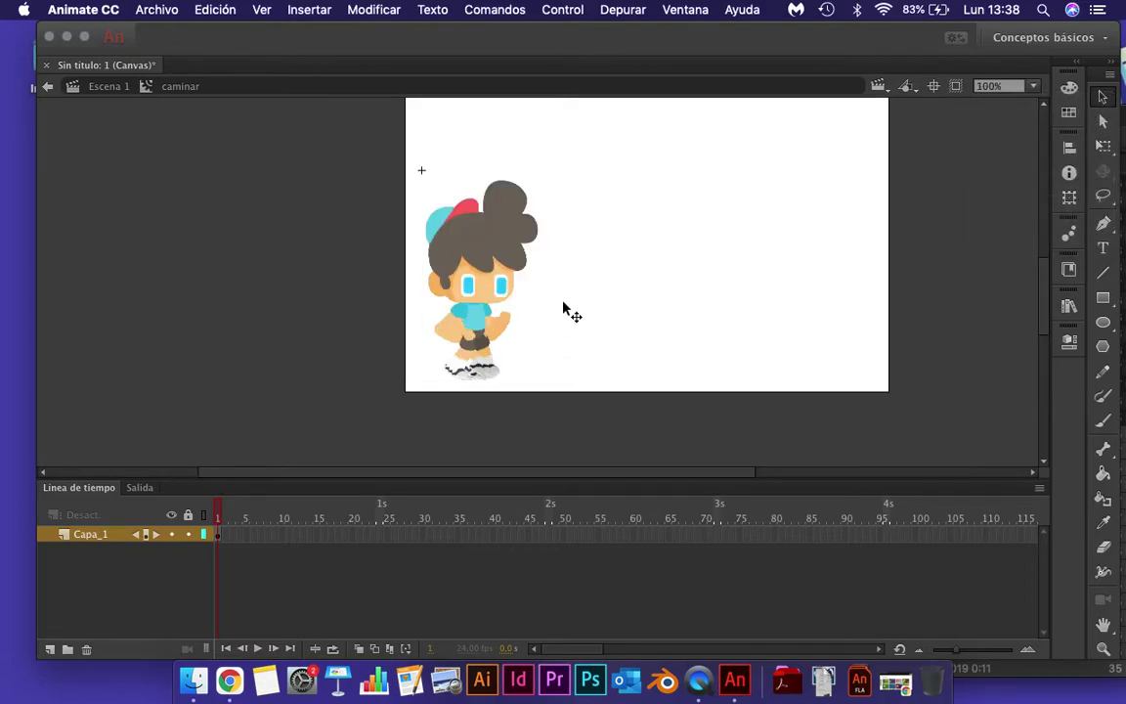
scroll(551, 329, "up", 3)
left_click(481, 338)
left_click_drag(508, 321, 674, 307)
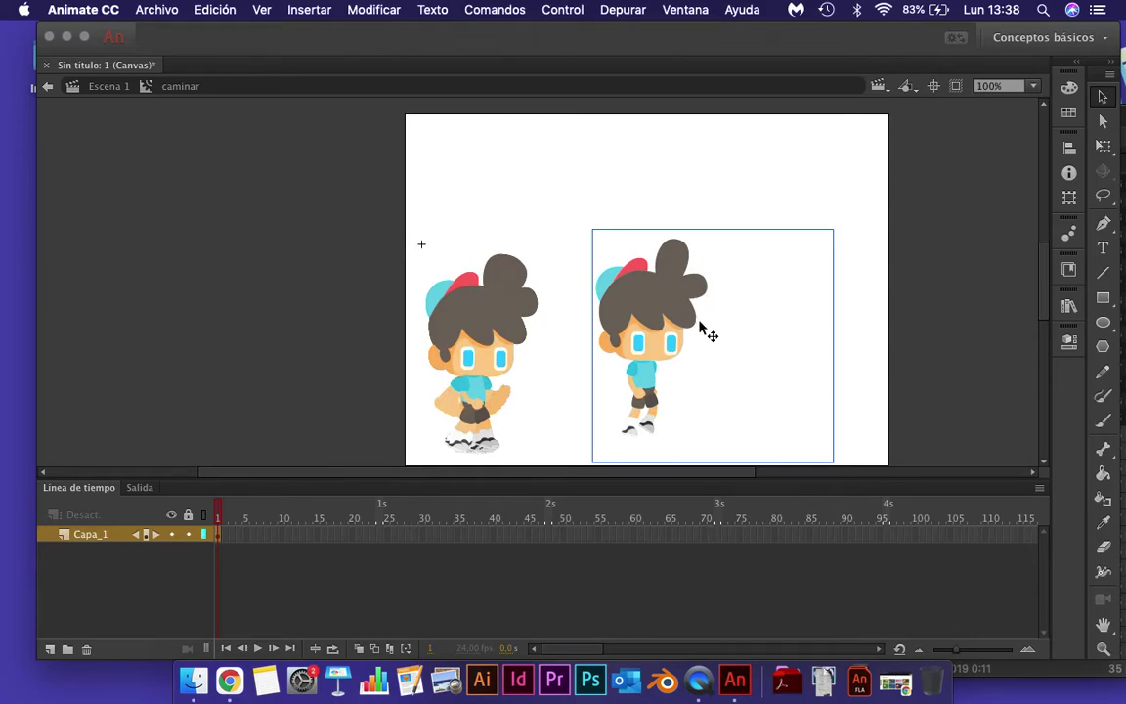
key("super+z")
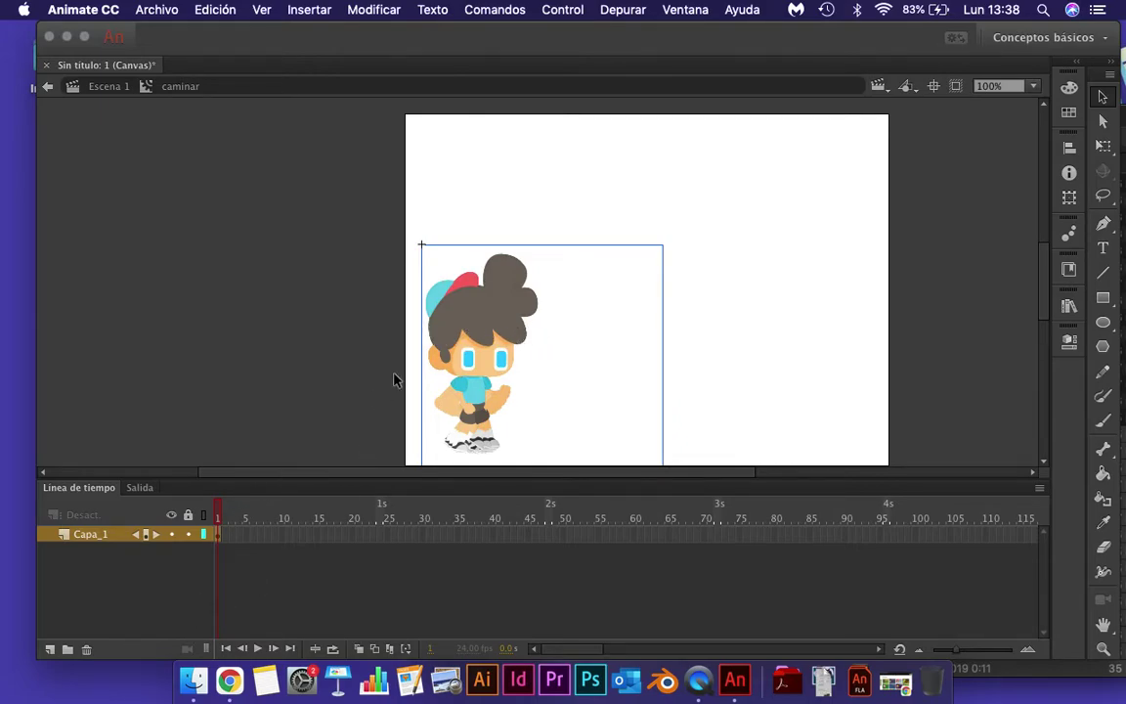
left_click(349, 237)
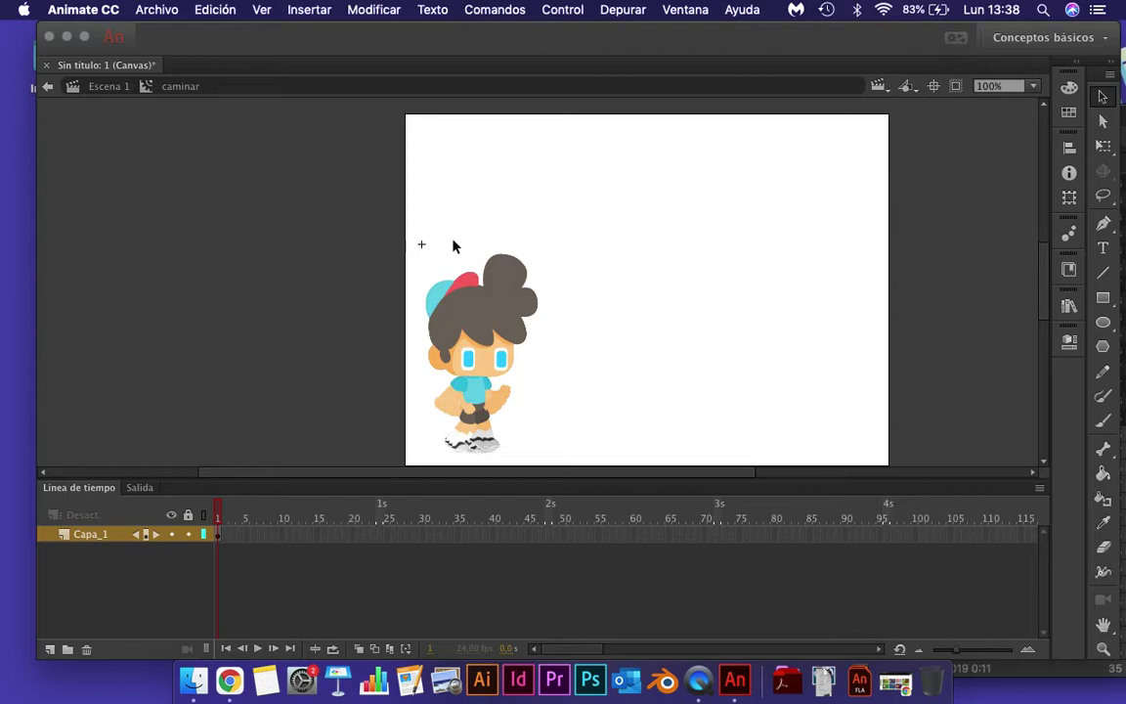
- Add a new layer above Capa_1 inside caminar and cut the topmost walking sprite out of Capa_1
scroll(489, 321, "down", 2)
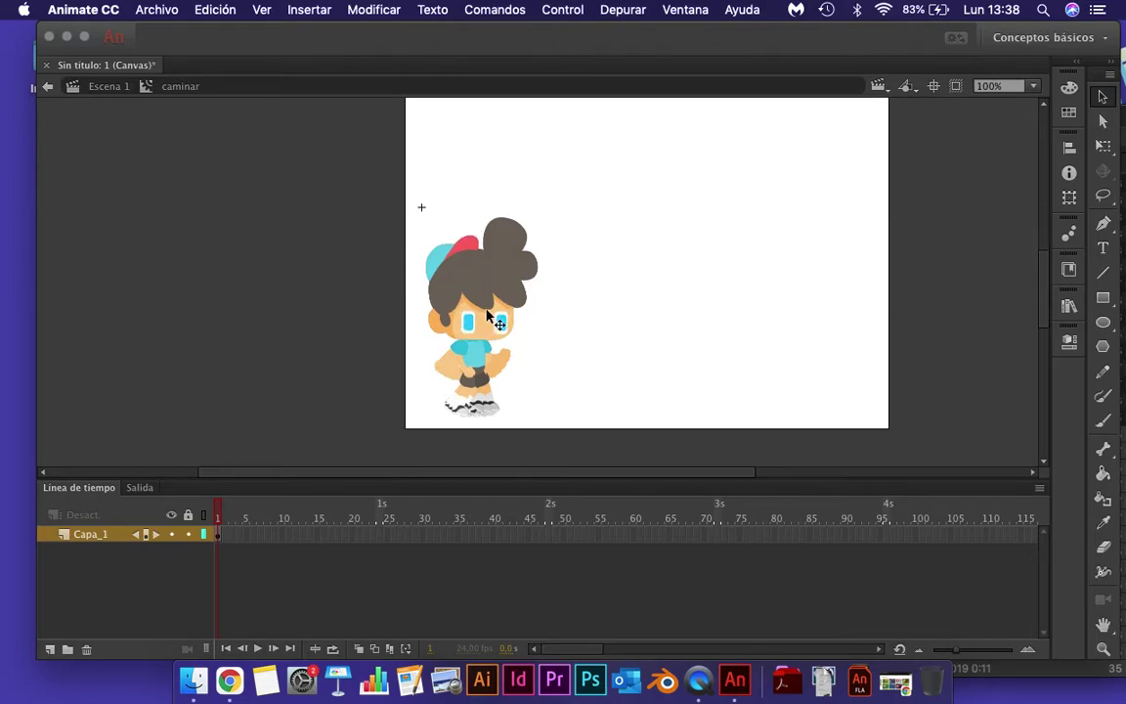
left_click(438, 239)
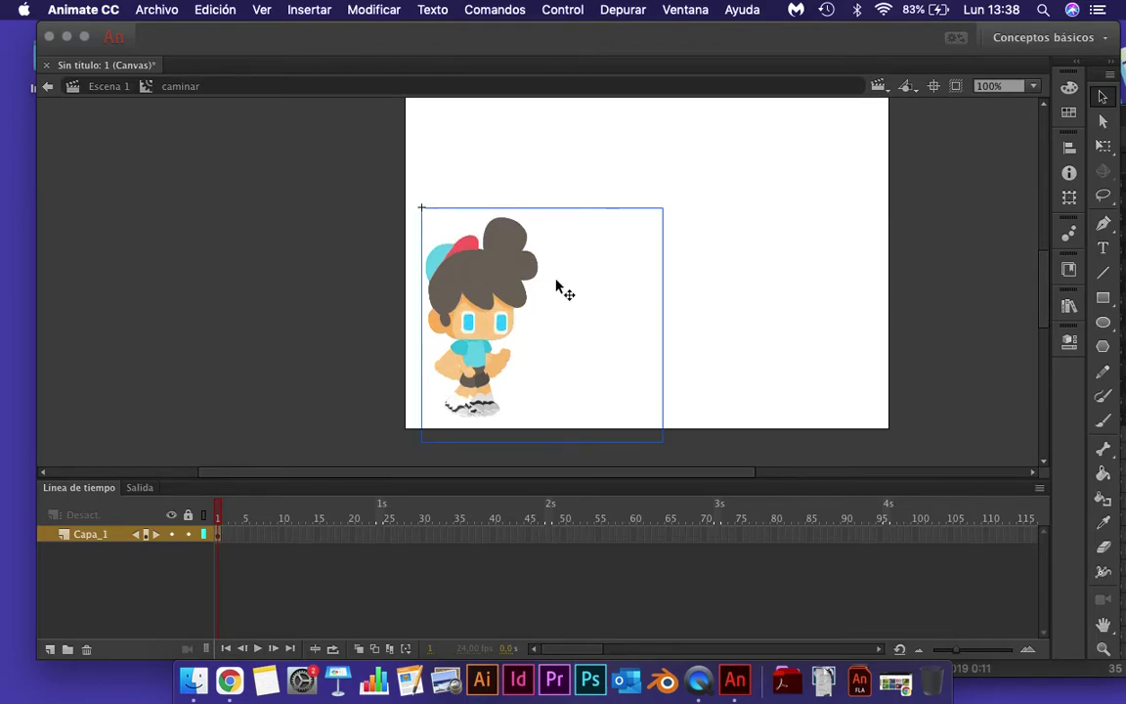
left_click(49, 651)
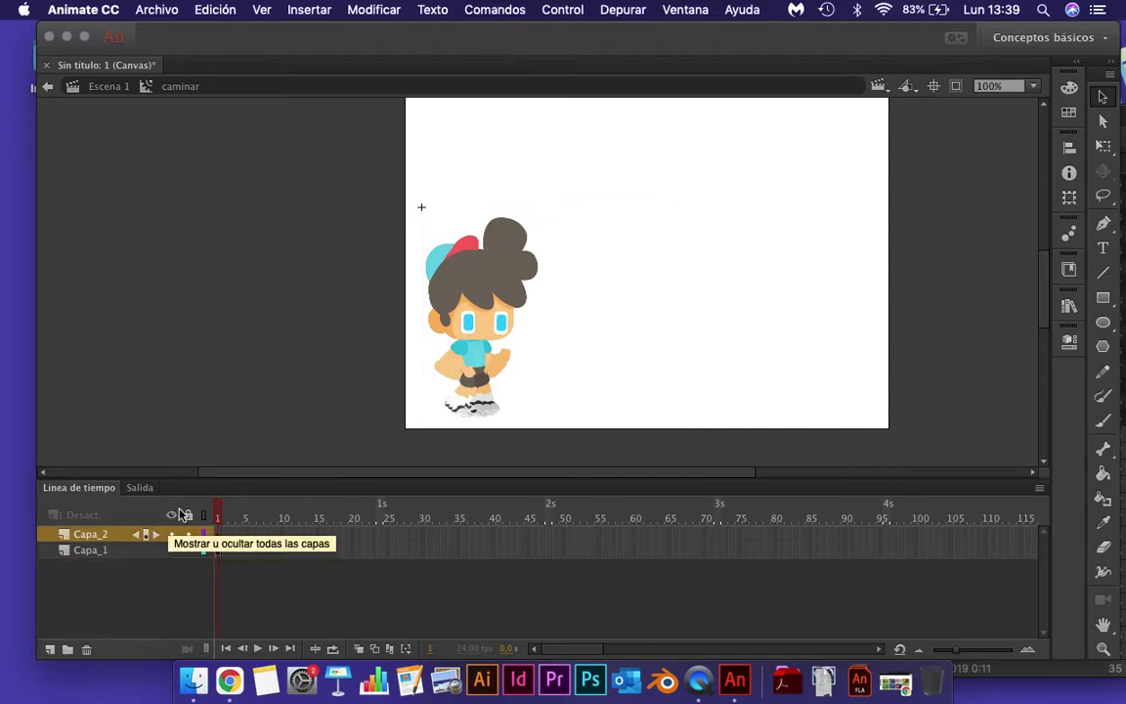
left_click(431, 297)
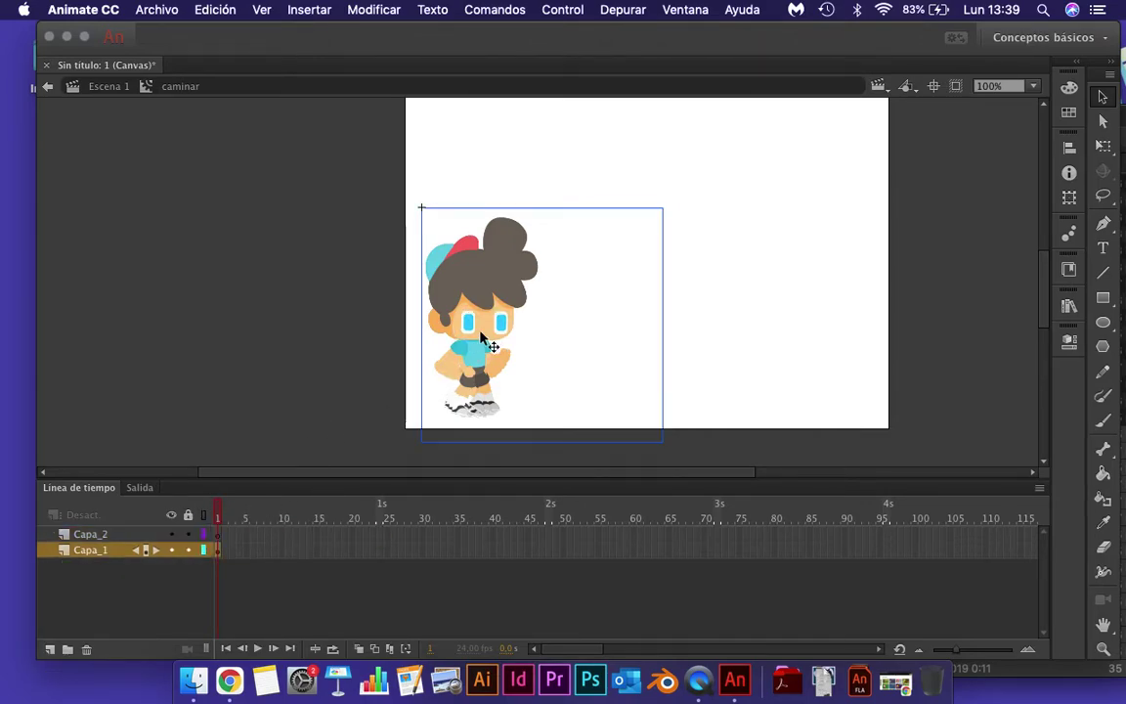
left_click(498, 460)
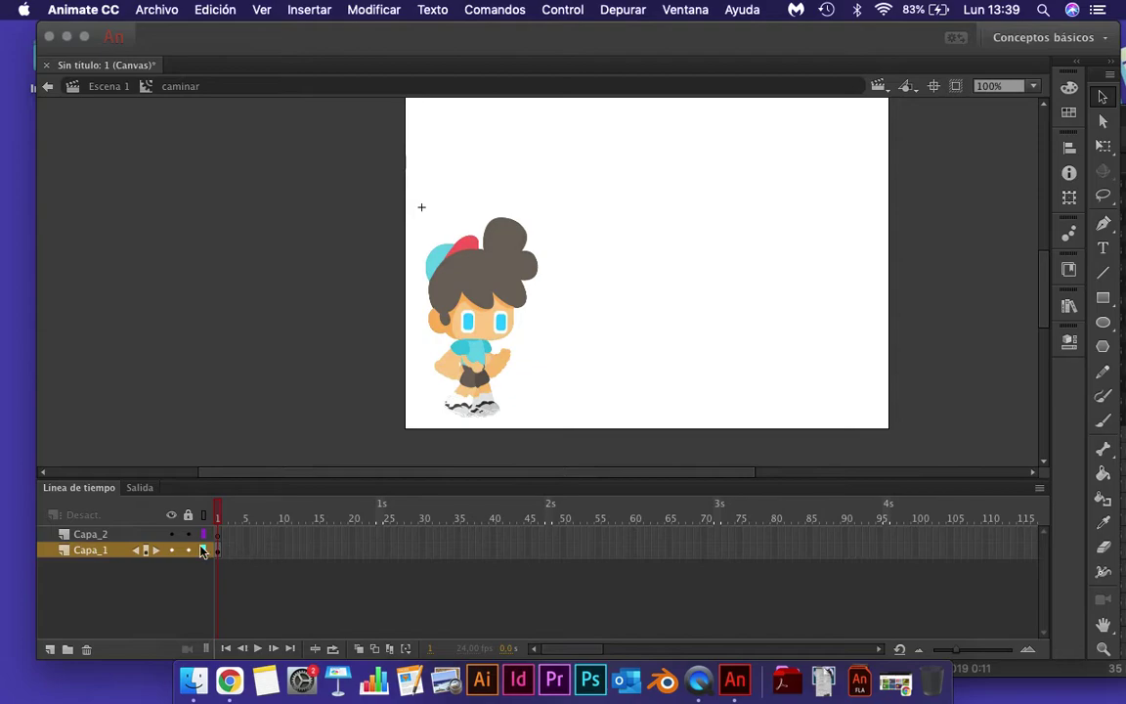
left_click(137, 534)
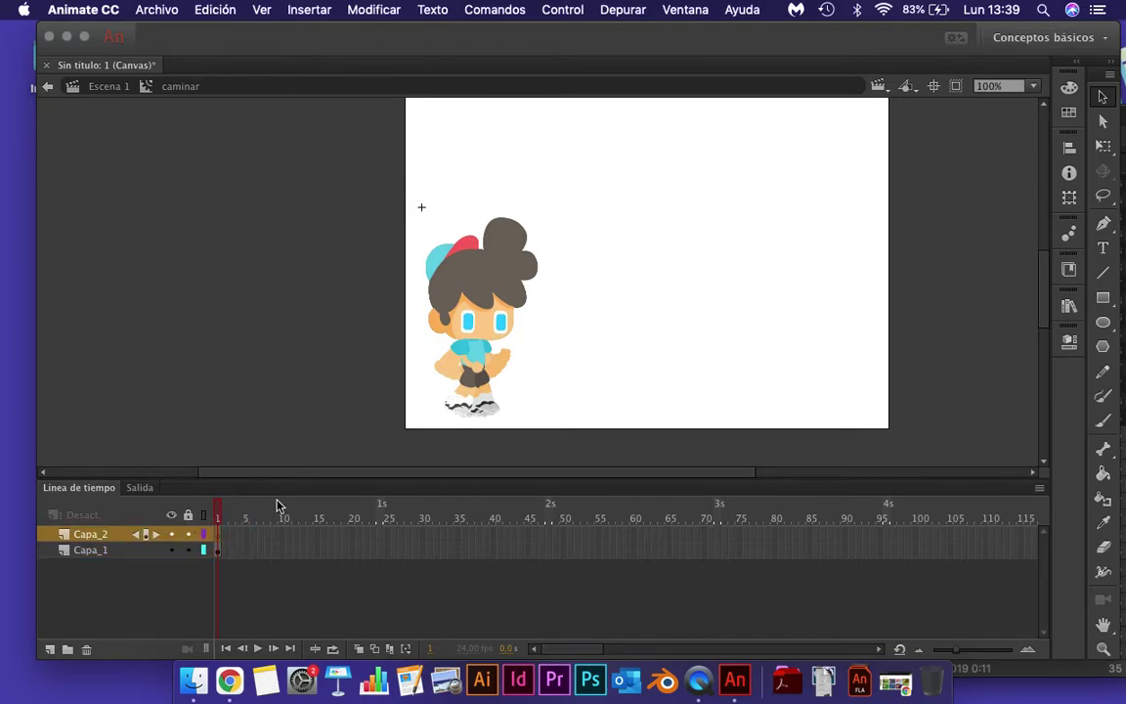
key("super+v")
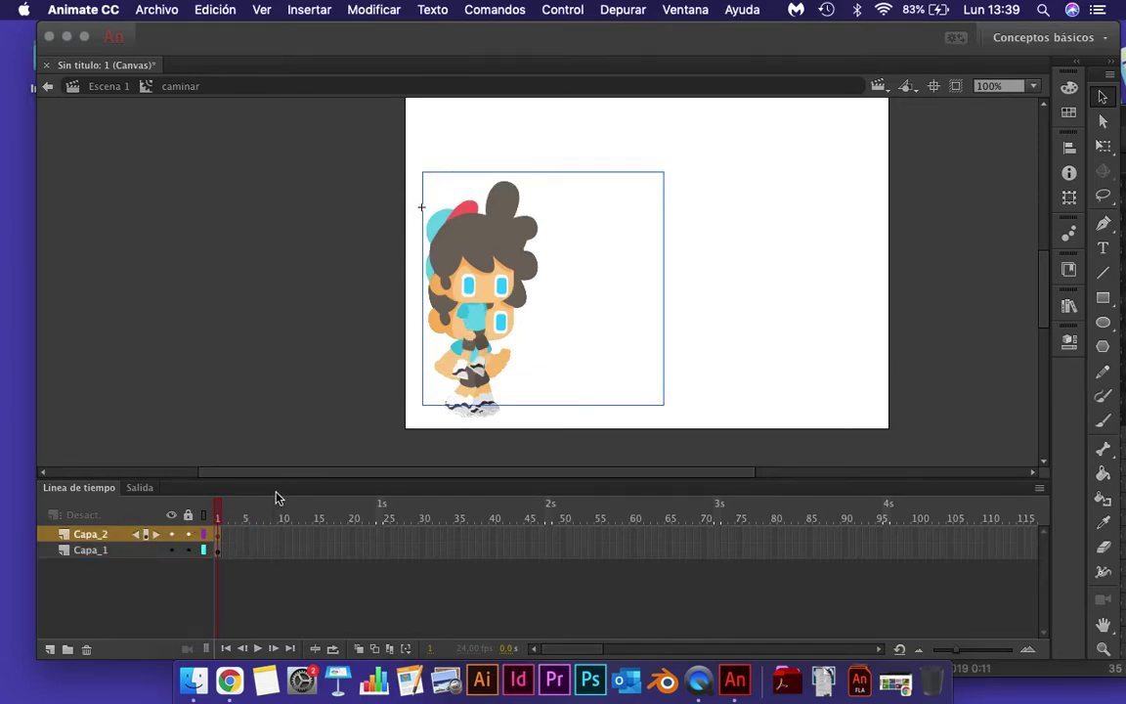
left_click(171, 534)
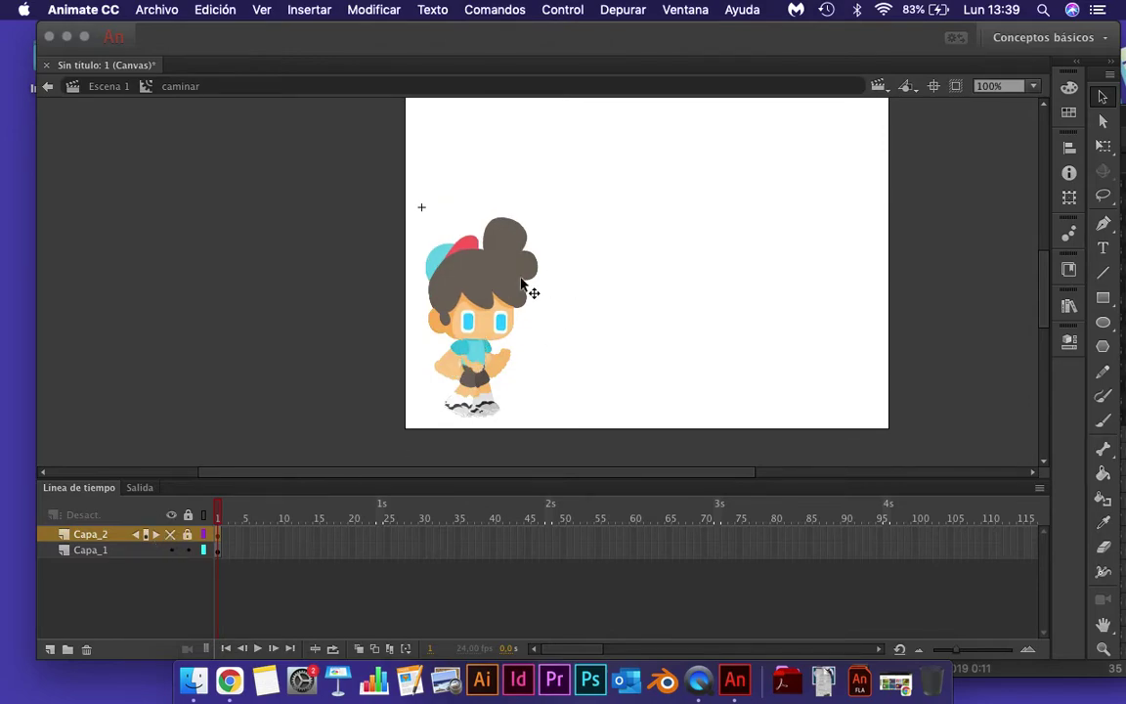
key("super+z")
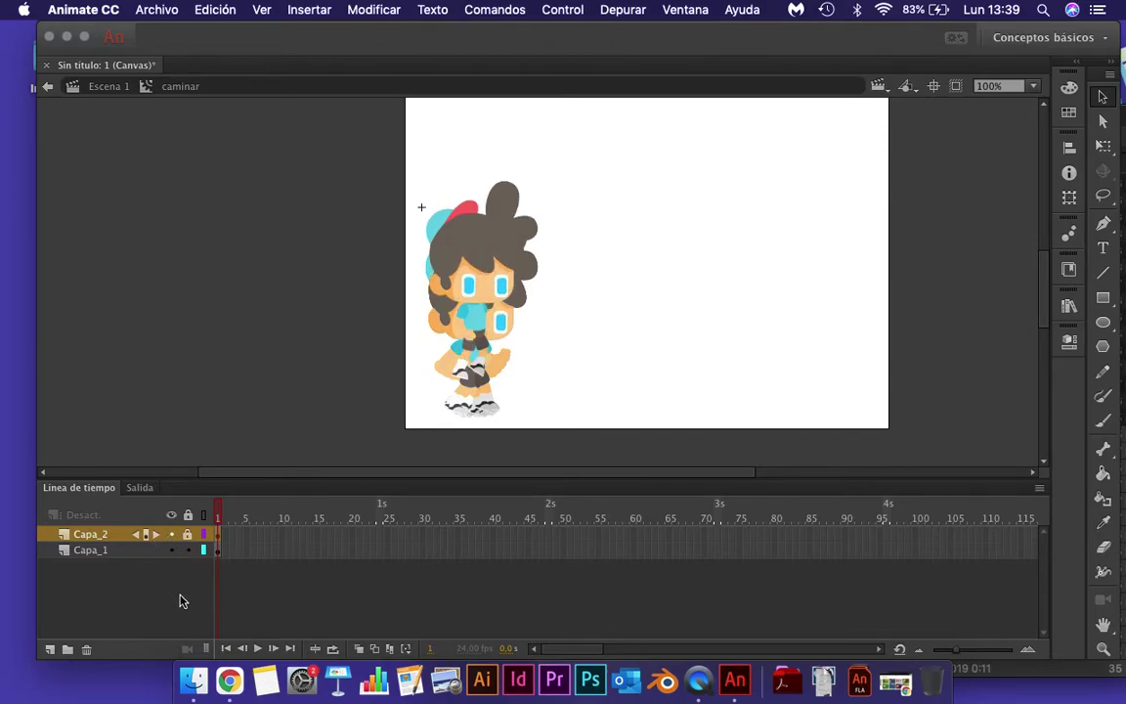
key("super+z")
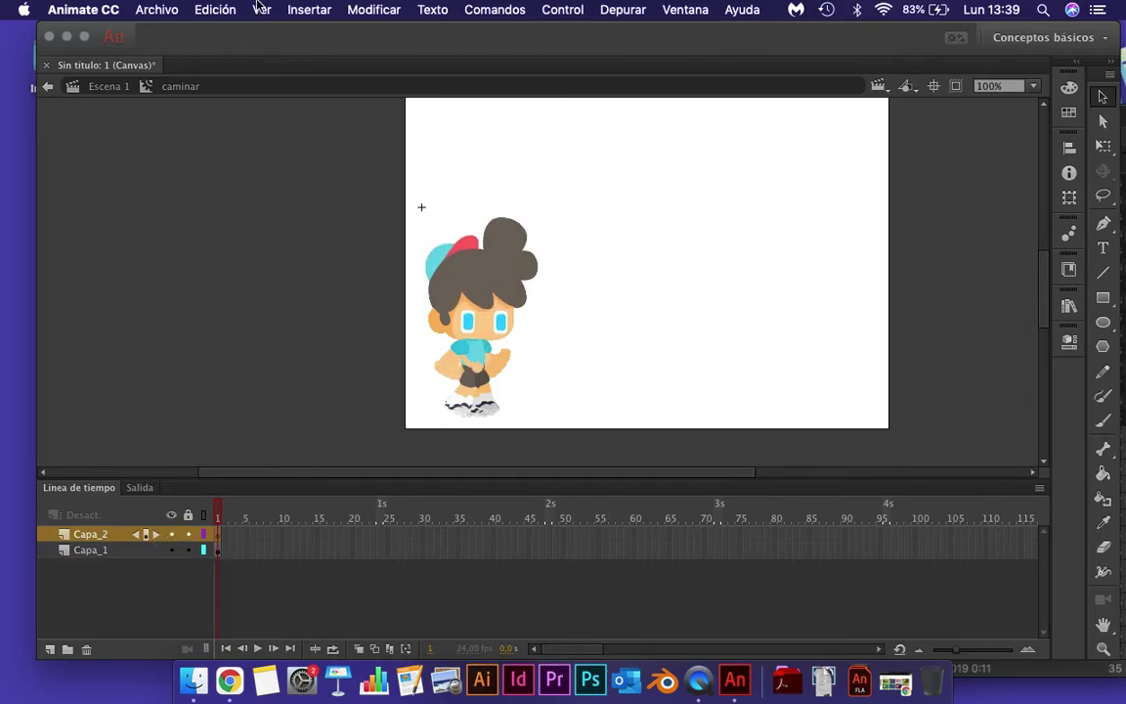
- Paste the cut sprite in place on Capa_2, and lock and hide that layer
left_click(215, 10)
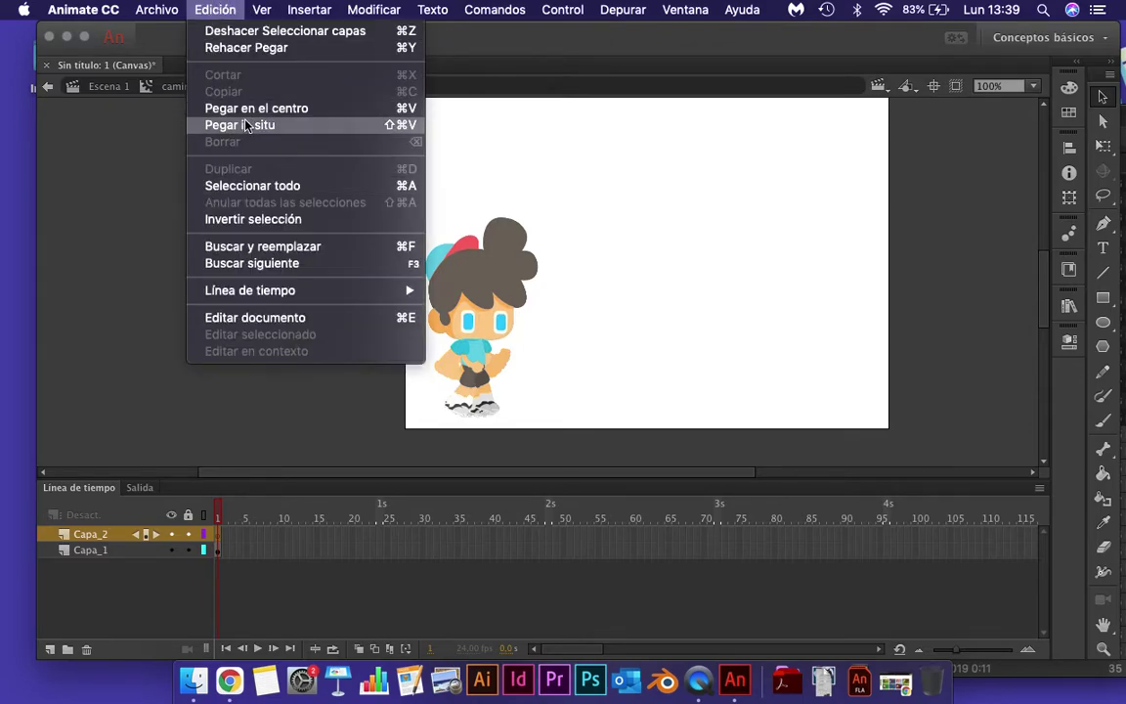
left_click(244, 125)
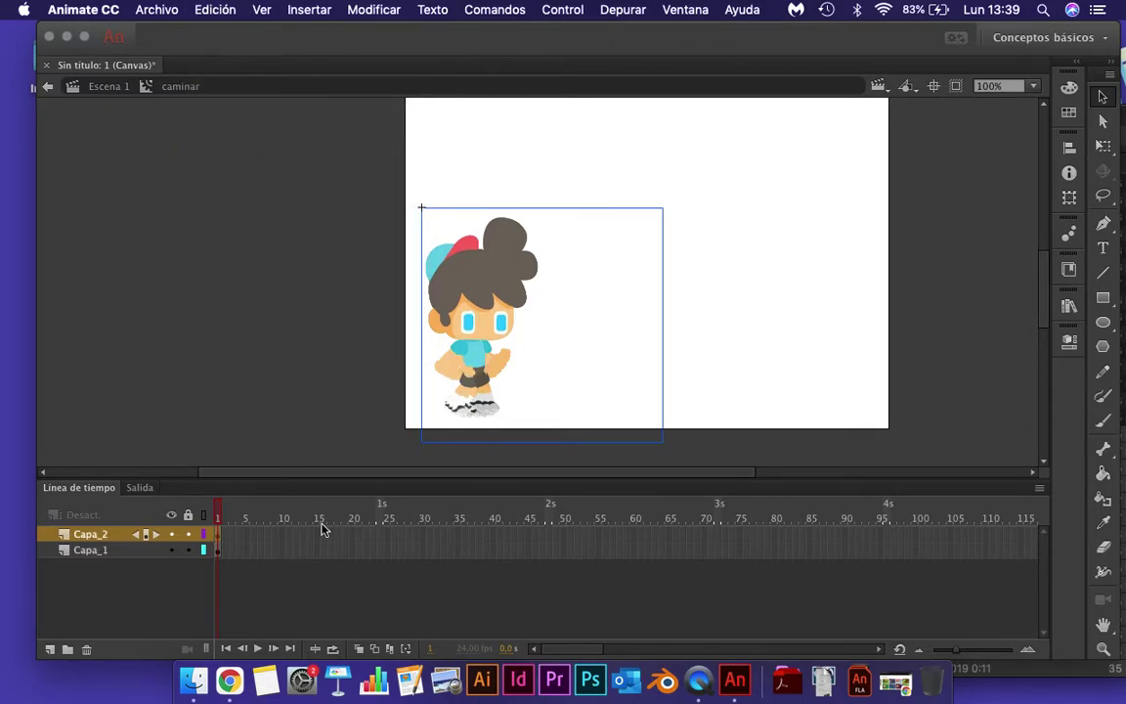
left_click(190, 534)
left_click(171, 534)
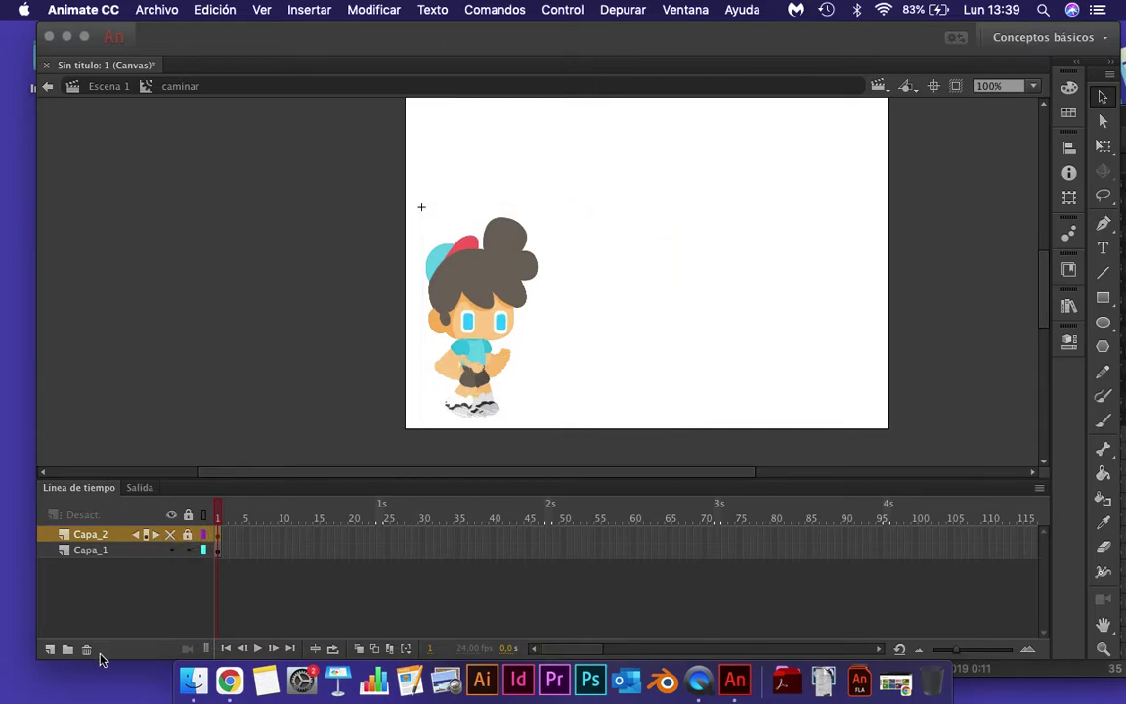
- Add another layer above Capa_2 and cut the next topmost walking sprite out of Capa_1
left_click(51, 650)
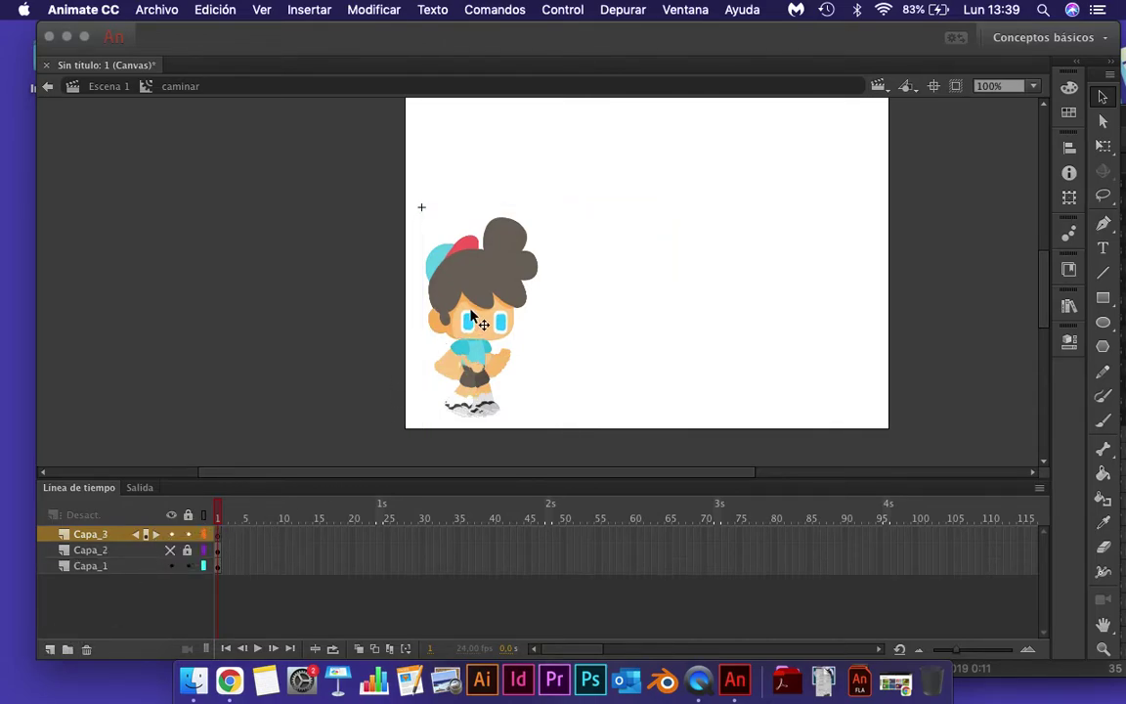
left_click(435, 285)
left_click(540, 305)
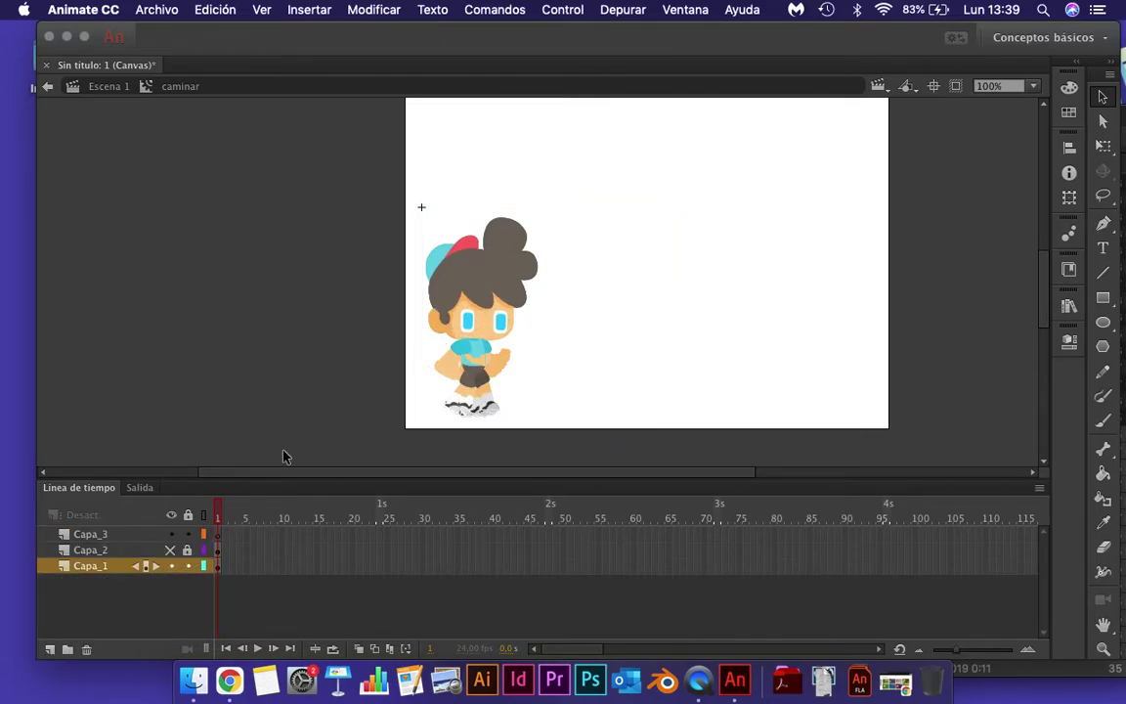
- Paste the cut sprite in place on Capa_3, and lock and hide that layer
left_click(93, 535)
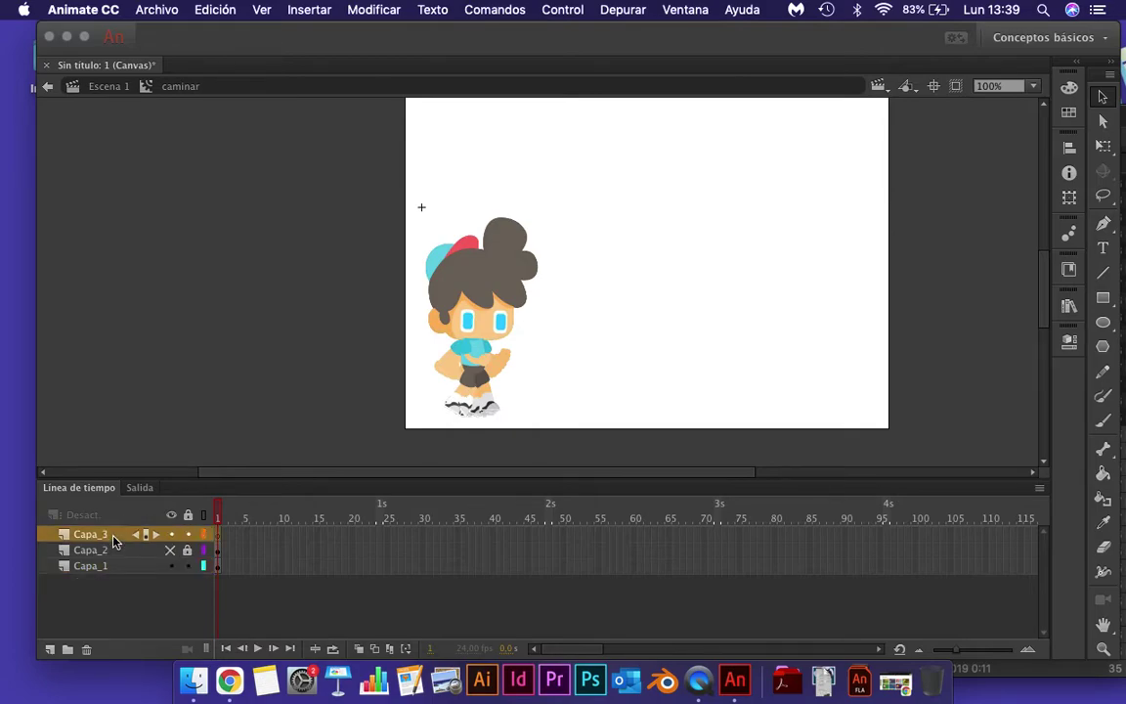
left_click(215, 10)
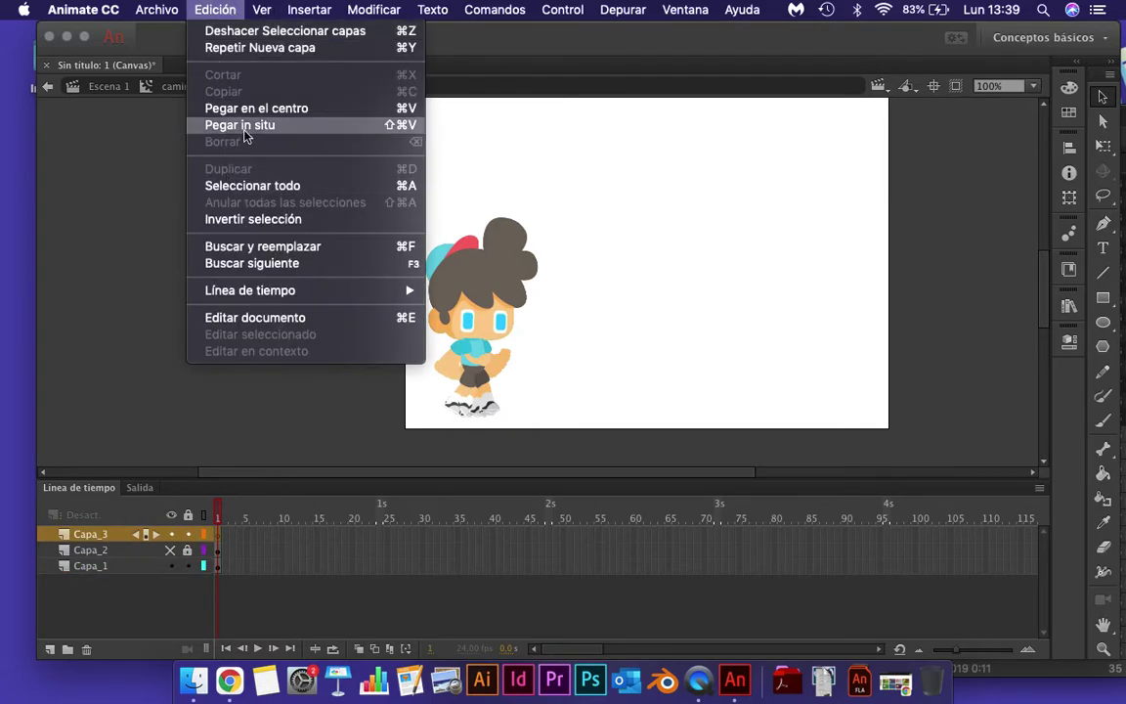
key("Escape")
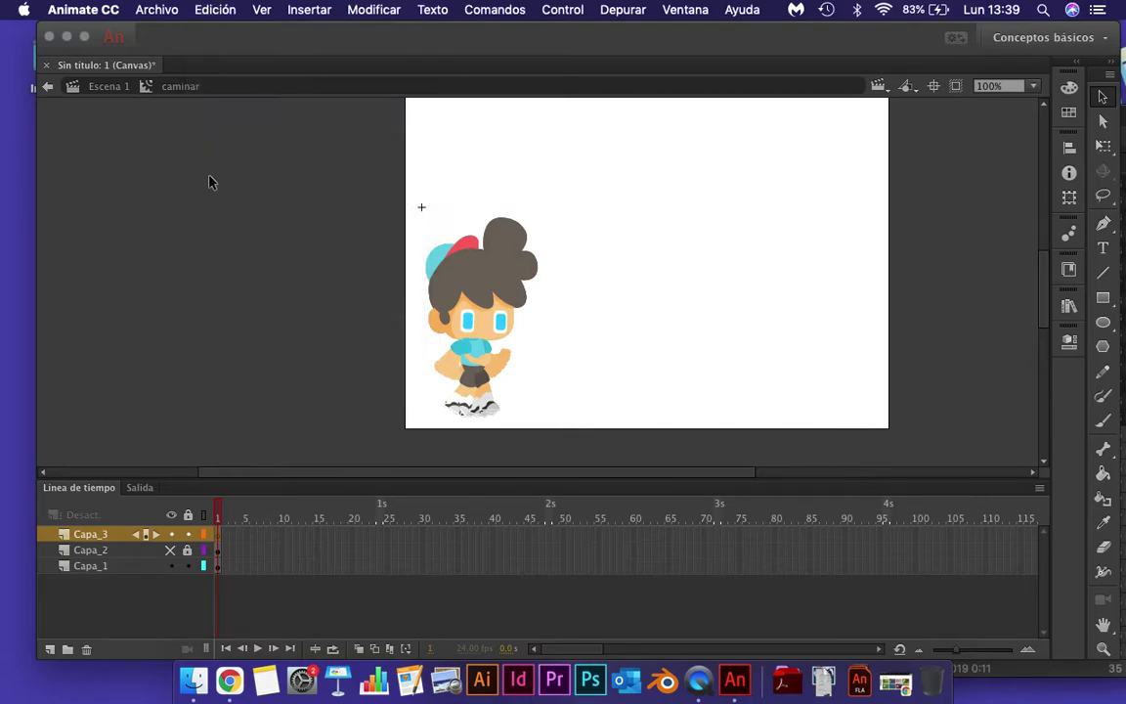
key("super+shift+v")
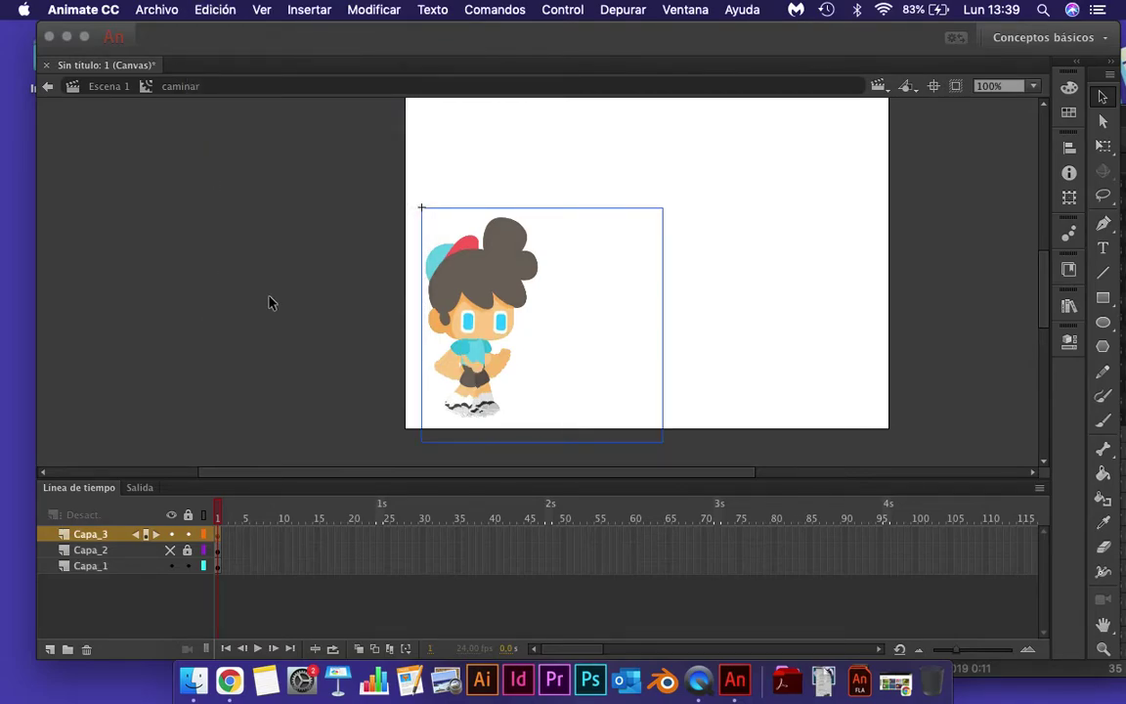
left_click(171, 534)
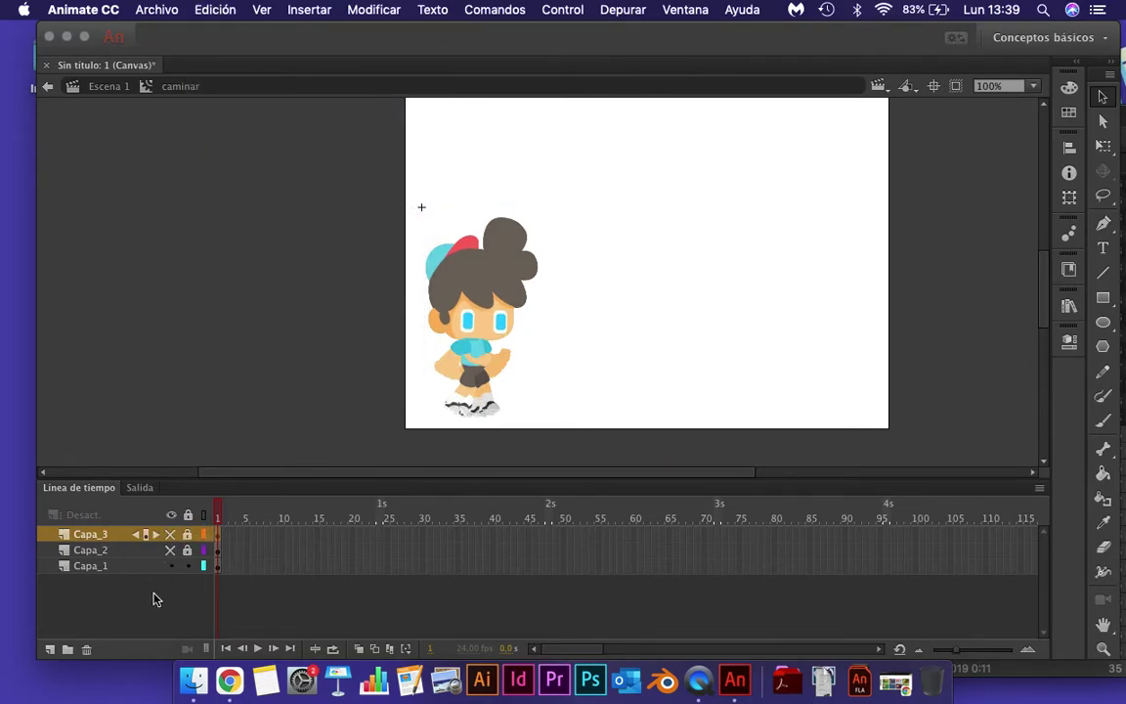
- Add a new layer above Capa_3 inside the caminar clip
left_click(50, 649)
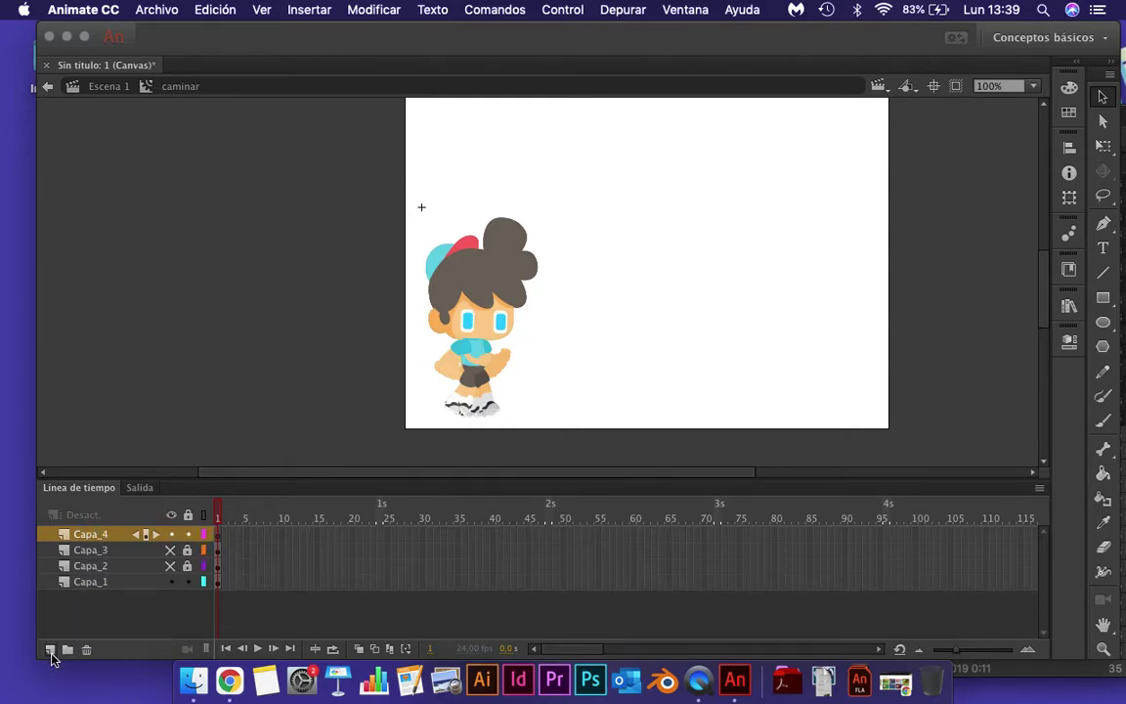
- Try to cut all the remaining sprites out of Capa_1 and paste them in place on Capa_4
left_click(152, 583)
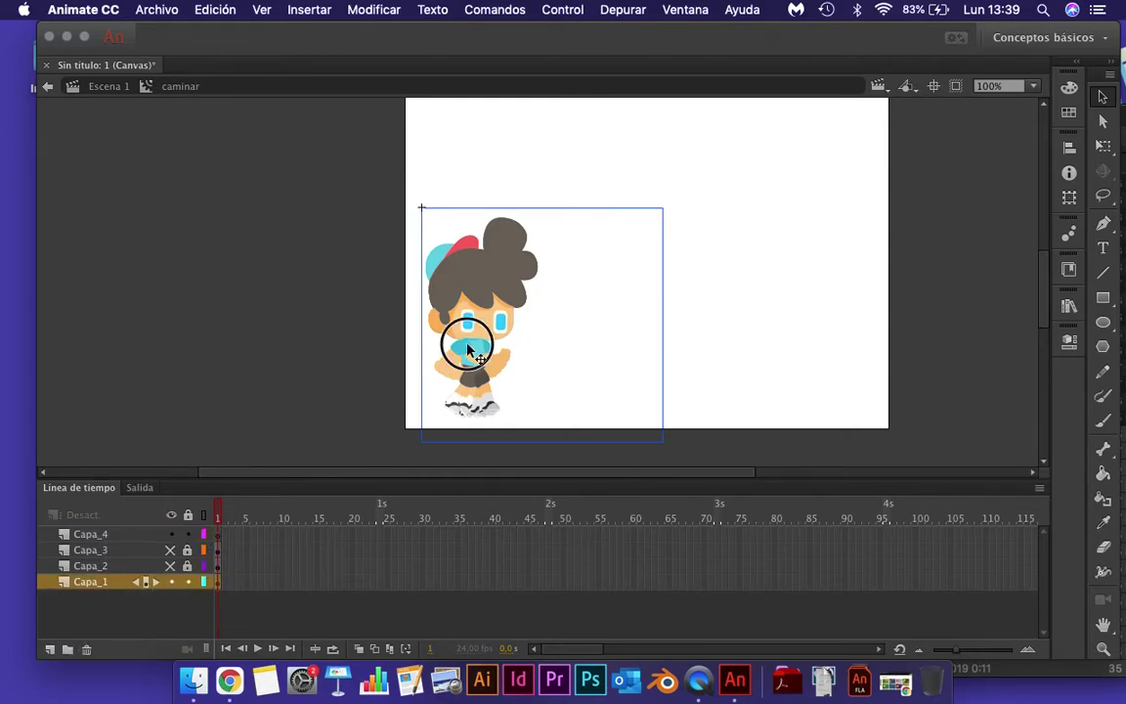
key("ctrl+x")
left_click(110, 536)
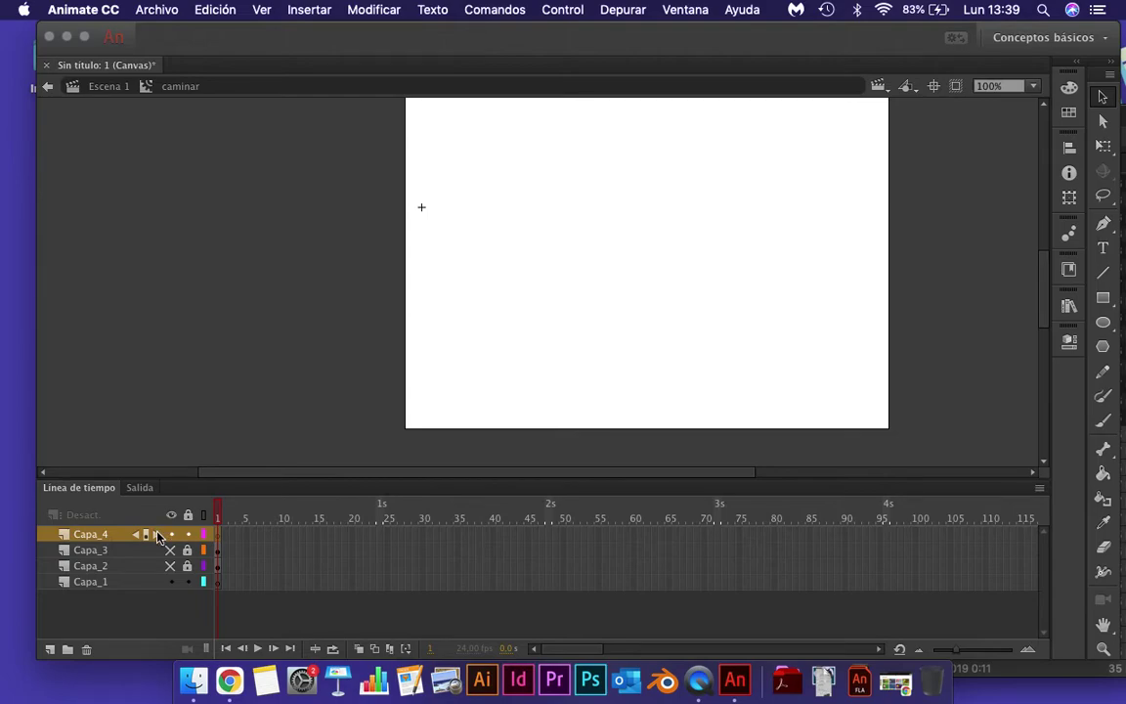
key("ctrl+shift+v")
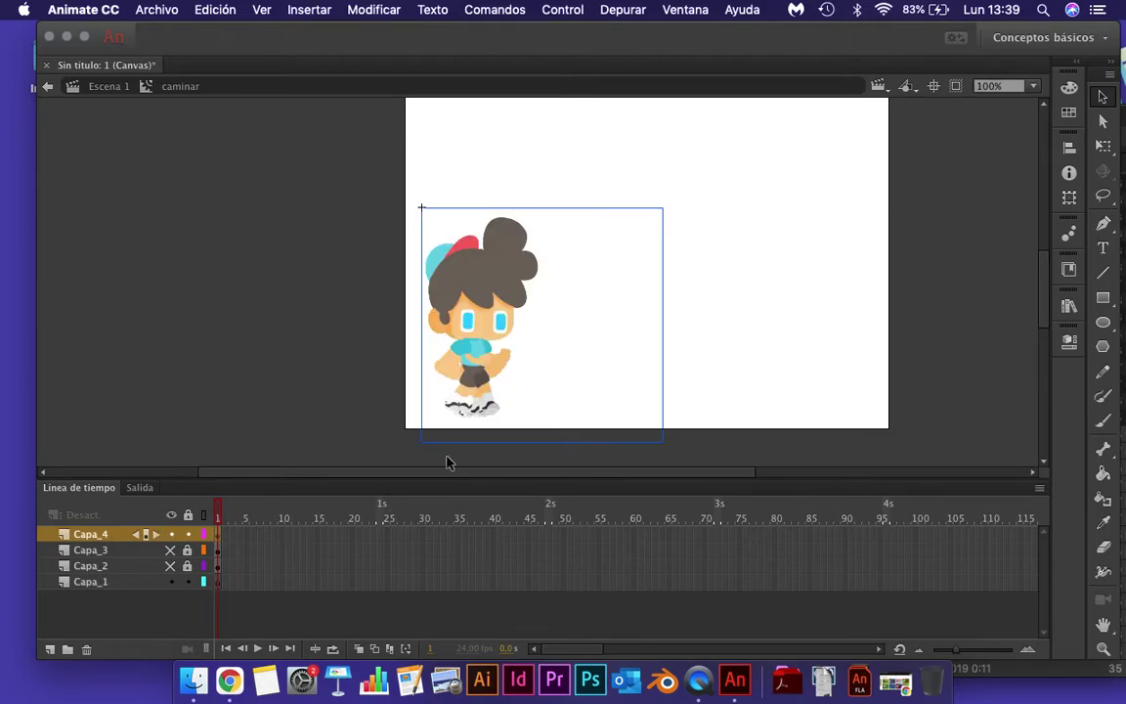
- Undo the paste on Capa_4 and paste the stack of sprites back in place on Capa_1
key("ctrl+z")
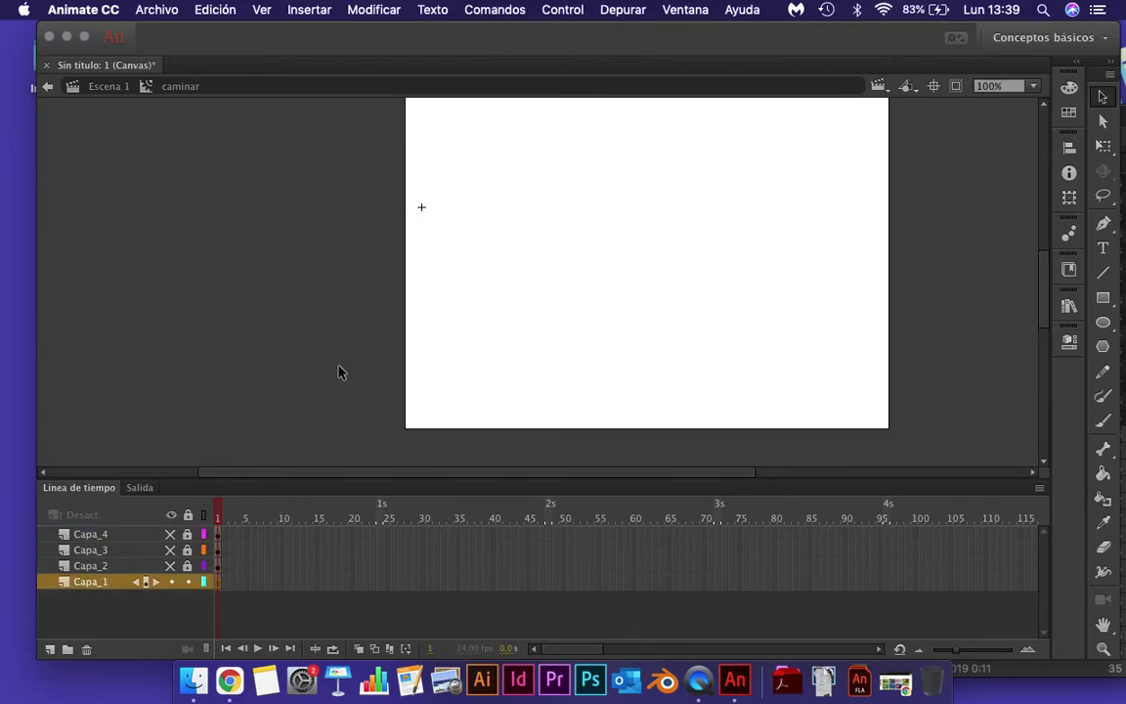
left_click(127, 547)
key("ctrl+y")
key("ctrl+z")
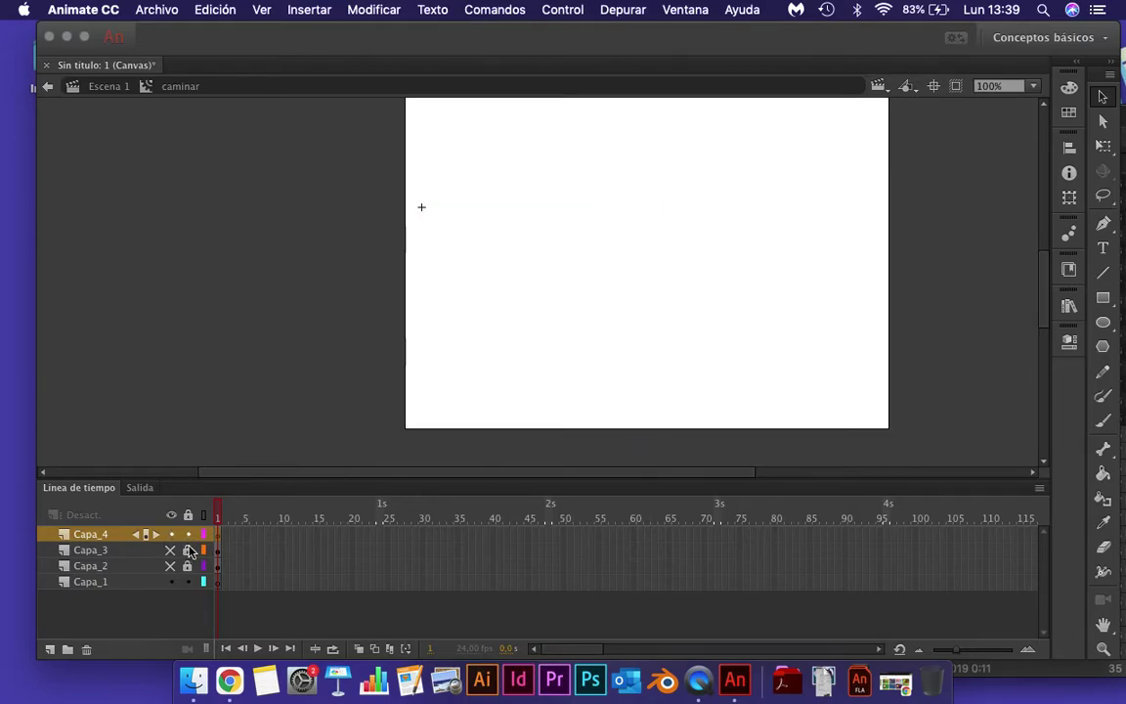
left_click(150, 582)
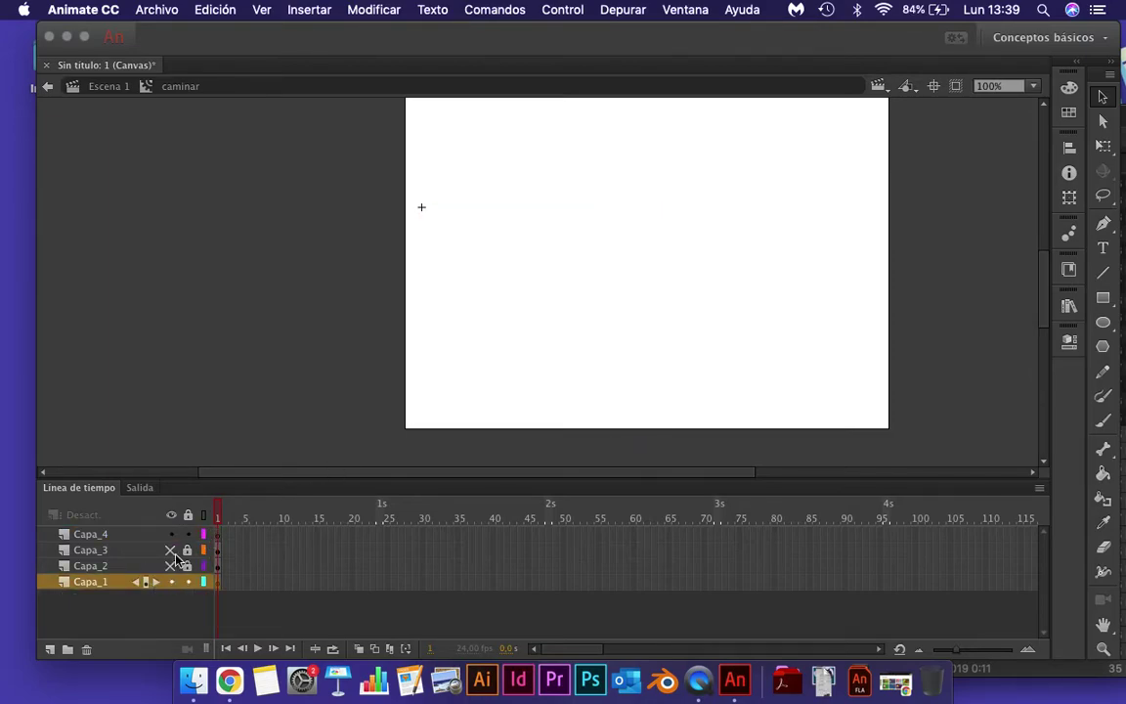
key("ctrl+v")
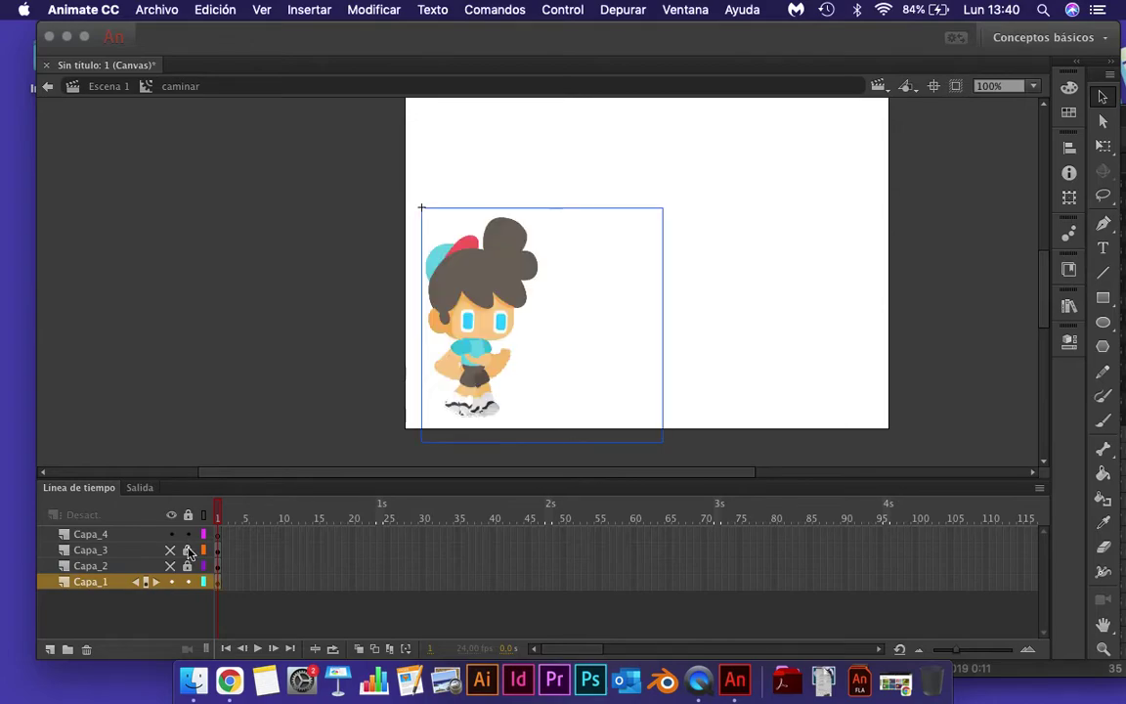
- Move only the topmost sprite from Capa_1 to Capa_4 by cutting and pasting it in place, and lock and hide Capa_4
left_click_drag(484, 344, 648, 334)
key("ctrl+z")
left_click(380, 365)
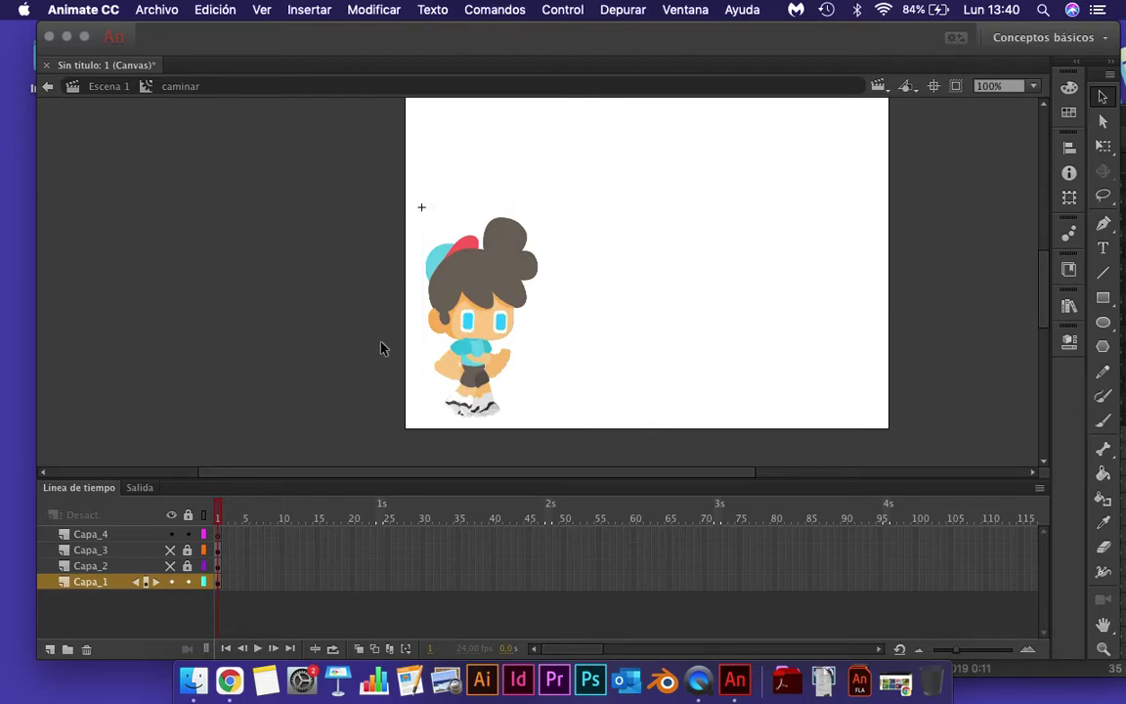
left_click(208, 533)
left_click(337, 365)
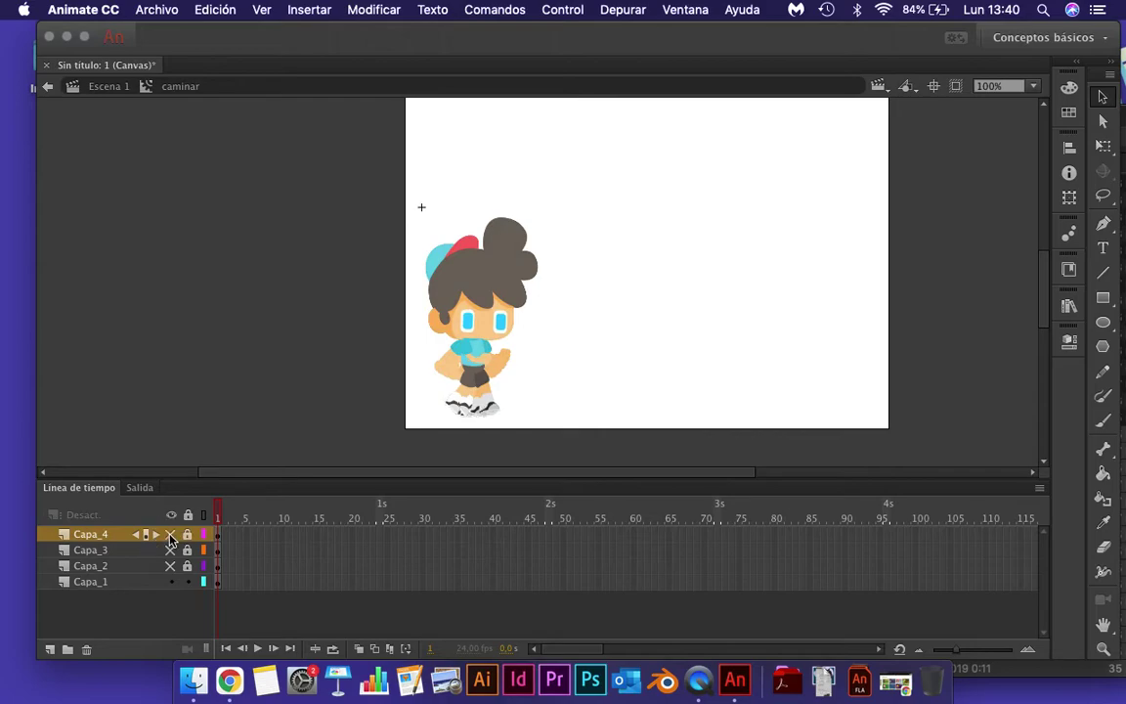
- Cut the next topmost walking sprite out of Capa_1
left_click(188, 583)
left_click(259, 360)
left_click(468, 355)
left_click(333, 369)
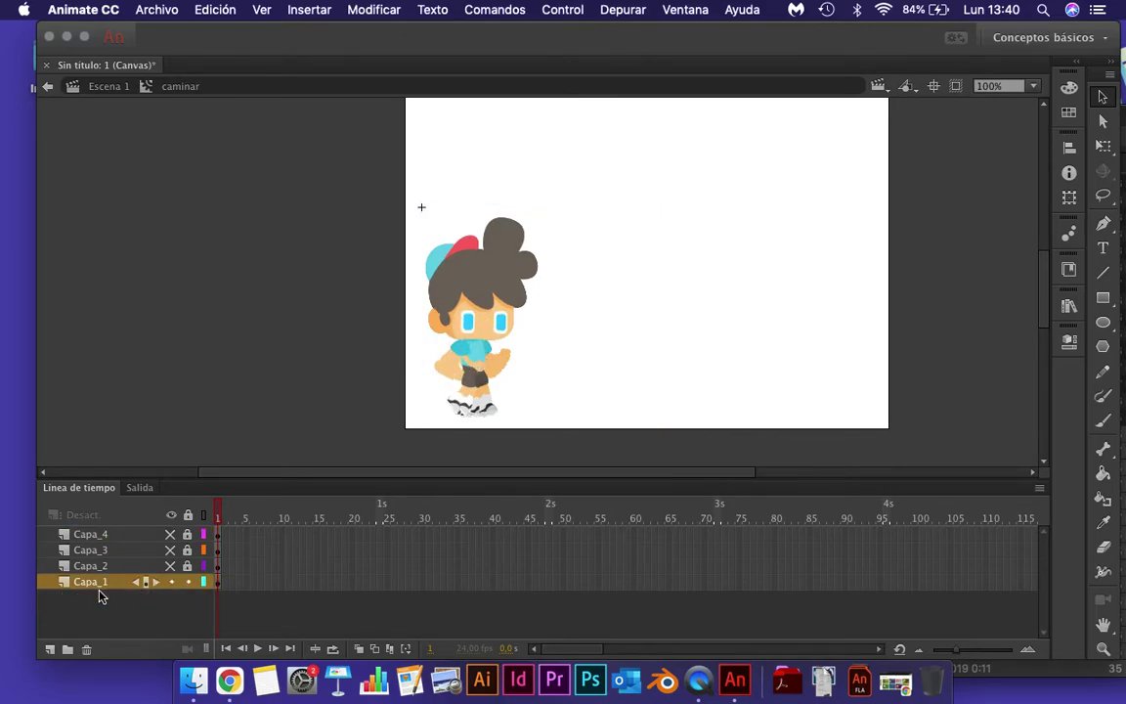
- Add a new layer above Capa_4, paste the cut sprite in place on it, and lock and hide that layer
left_click(50, 649)
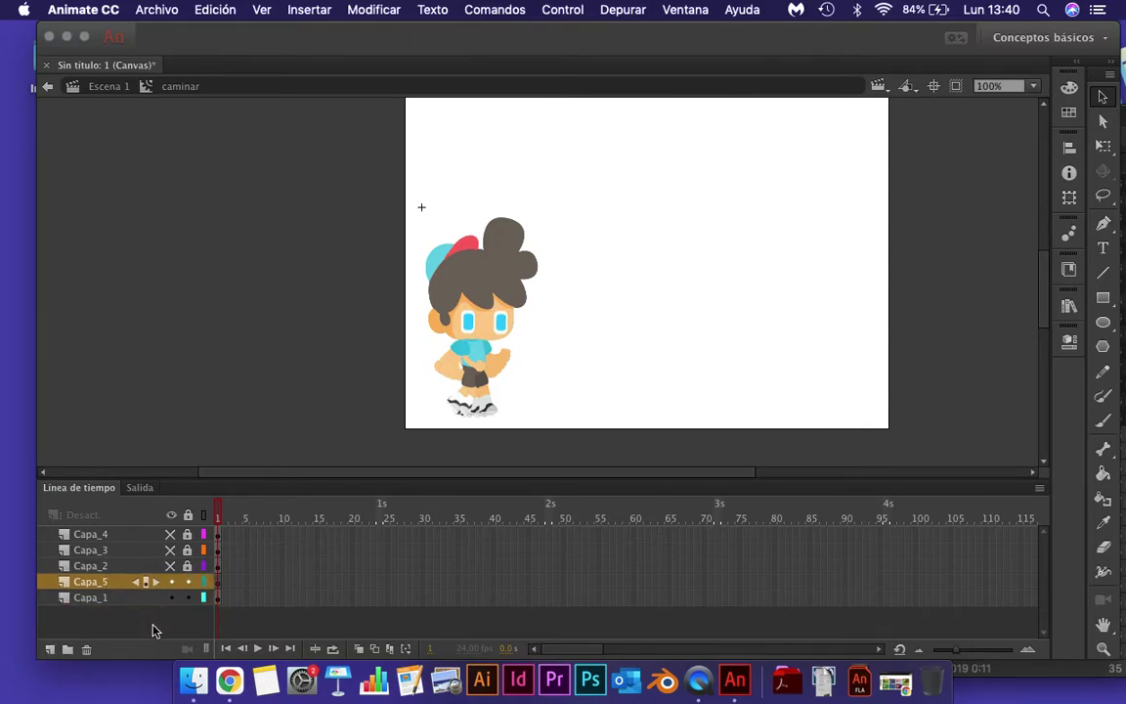
left_click_drag(127, 597, 106, 577)
left_click(108, 537)
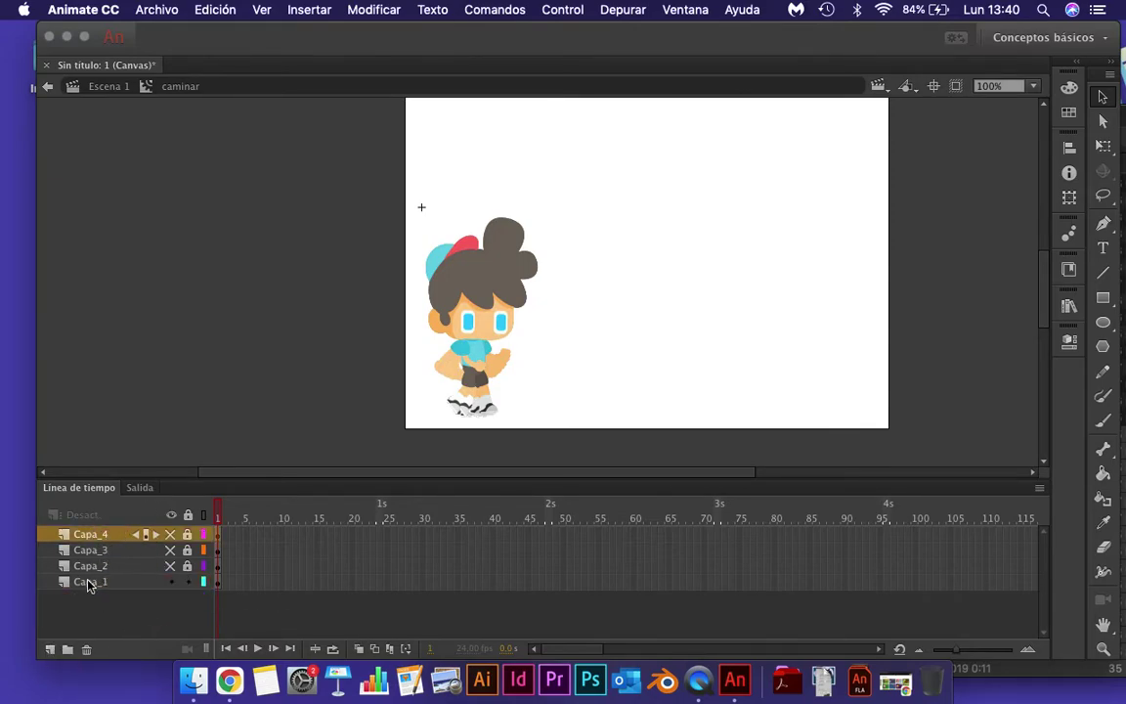
left_click(48, 649)
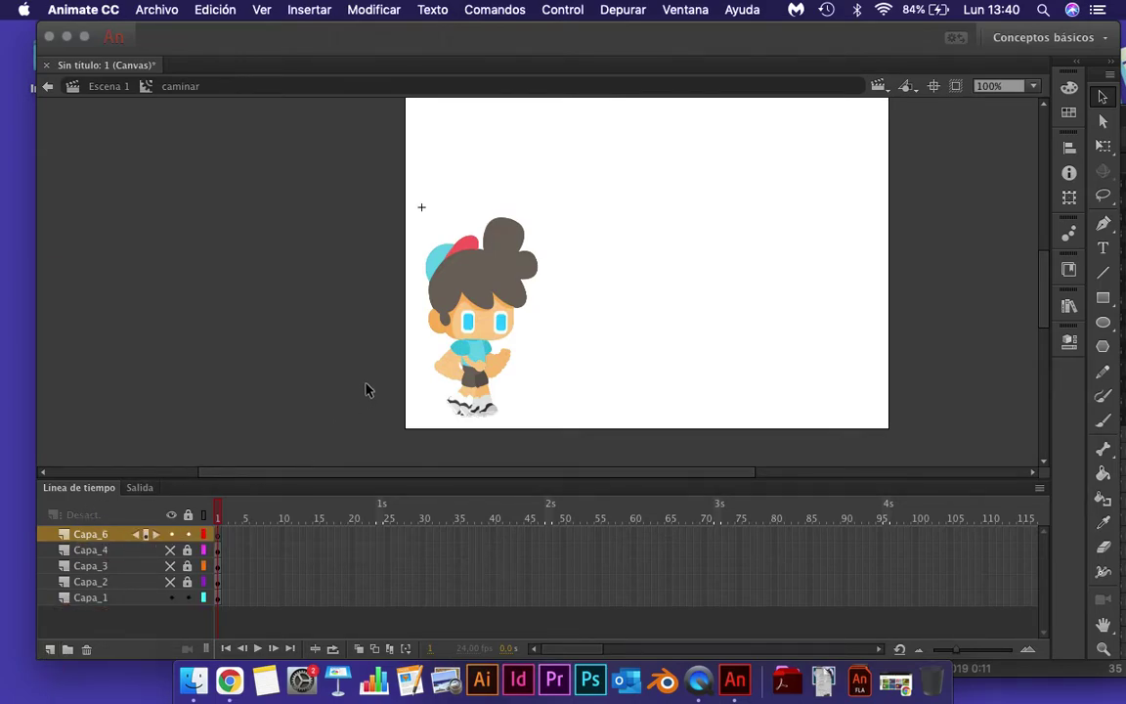
left_click(469, 322)
left_click(396, 301)
left_click(479, 303)
left_click(171, 534)
- Move the topmost sprite from Capa_1 in place onto a new layer above Capa_6, and lock and hide that layer
left_click(137, 597)
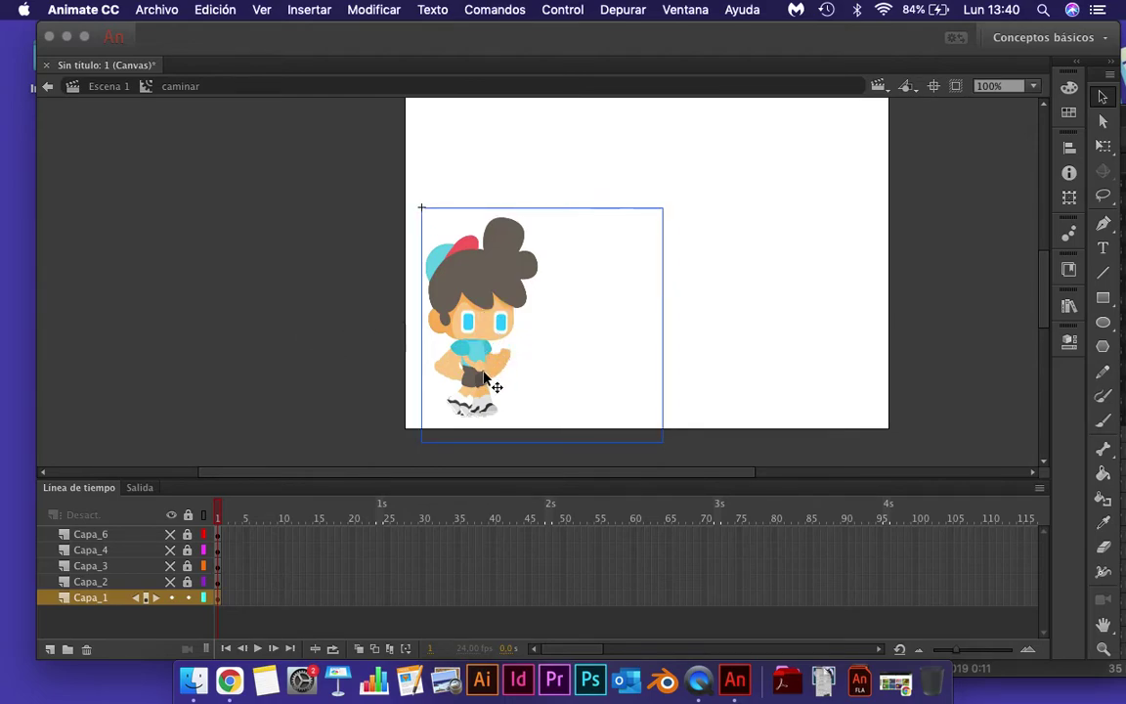
left_click(488, 384)
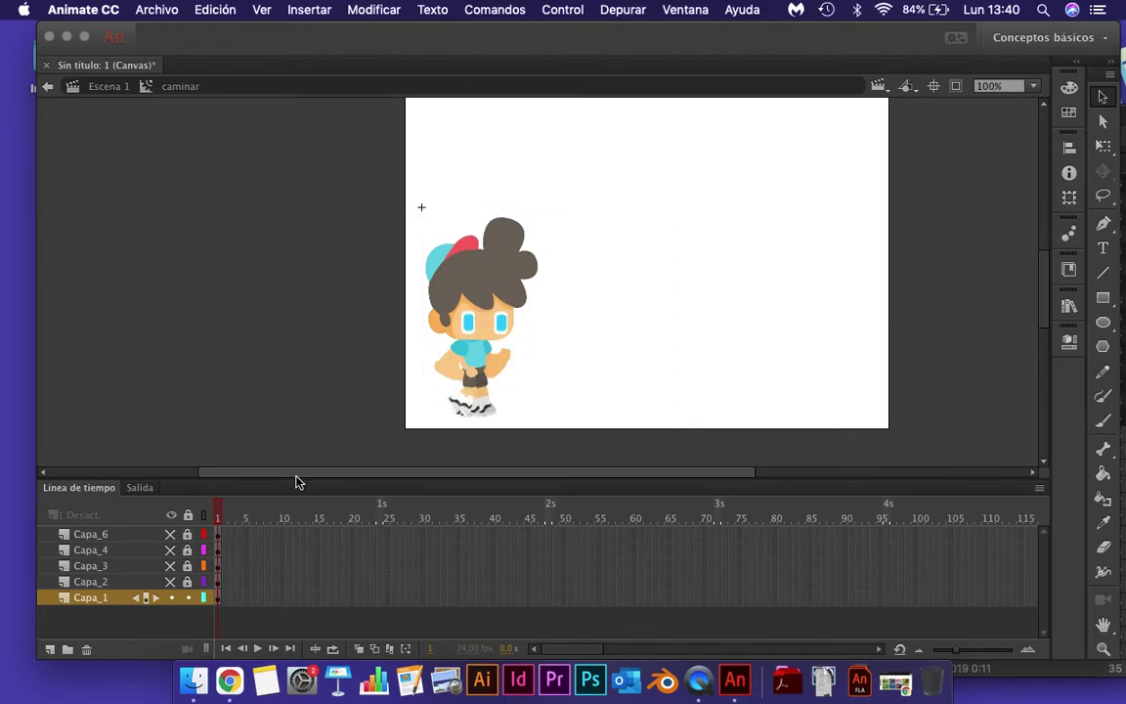
left_click(137, 537)
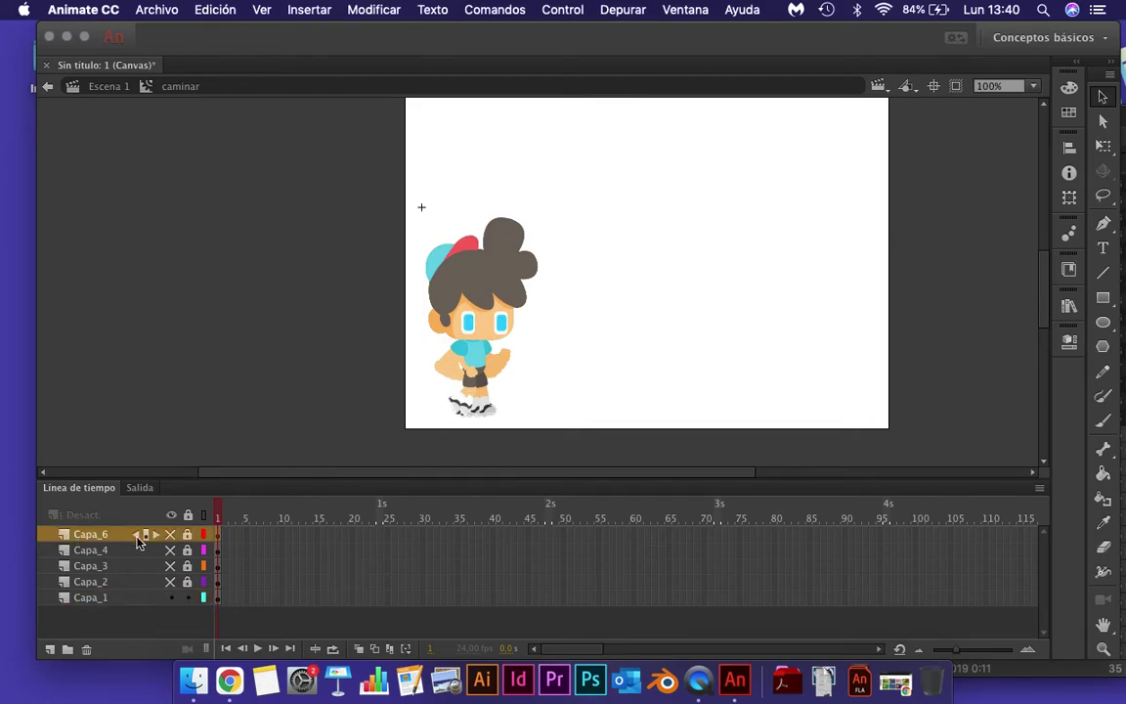
left_click(51, 650)
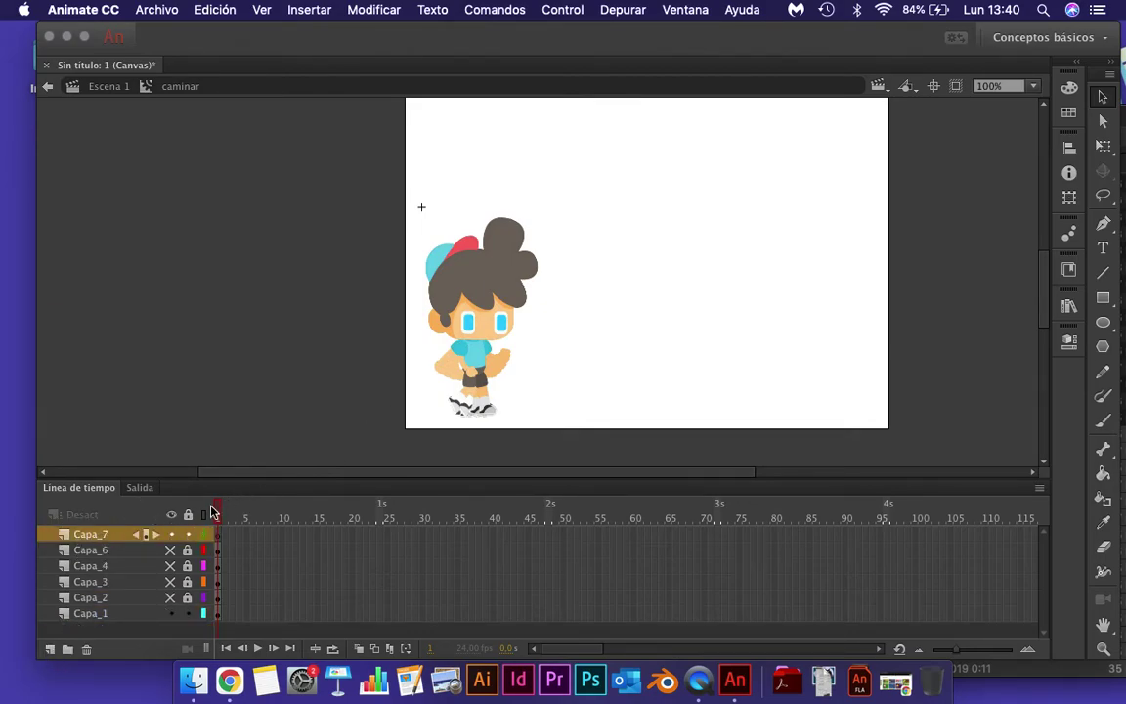
key("super+shift+v")
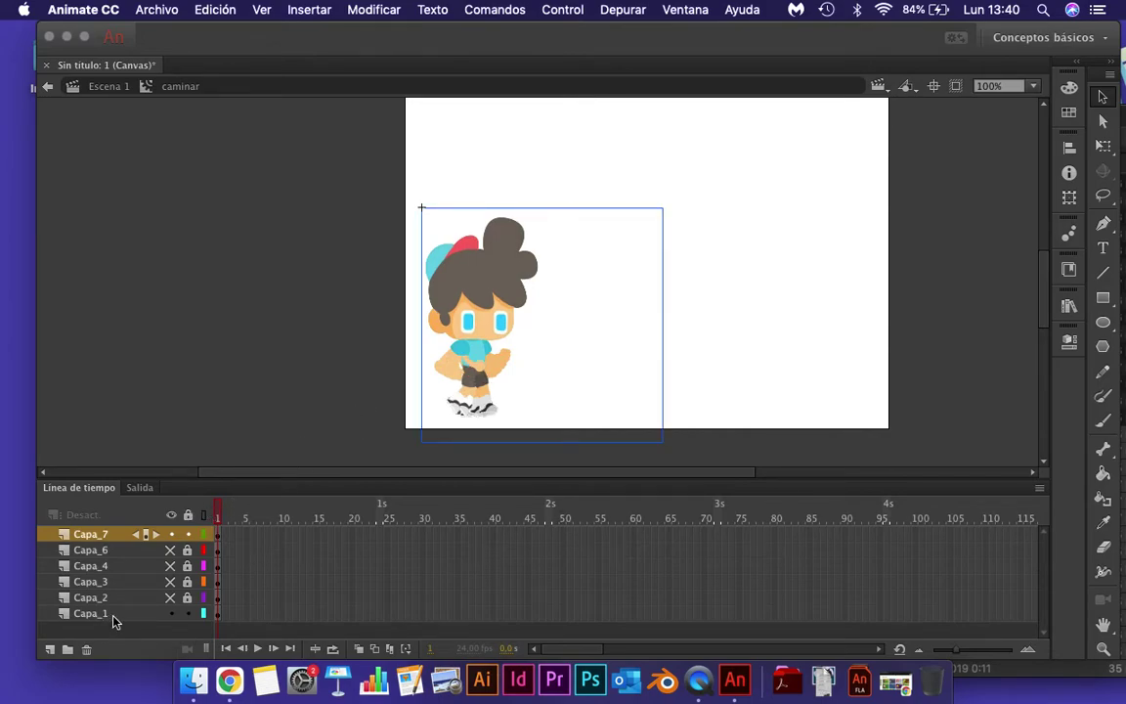
left_click(171, 534)
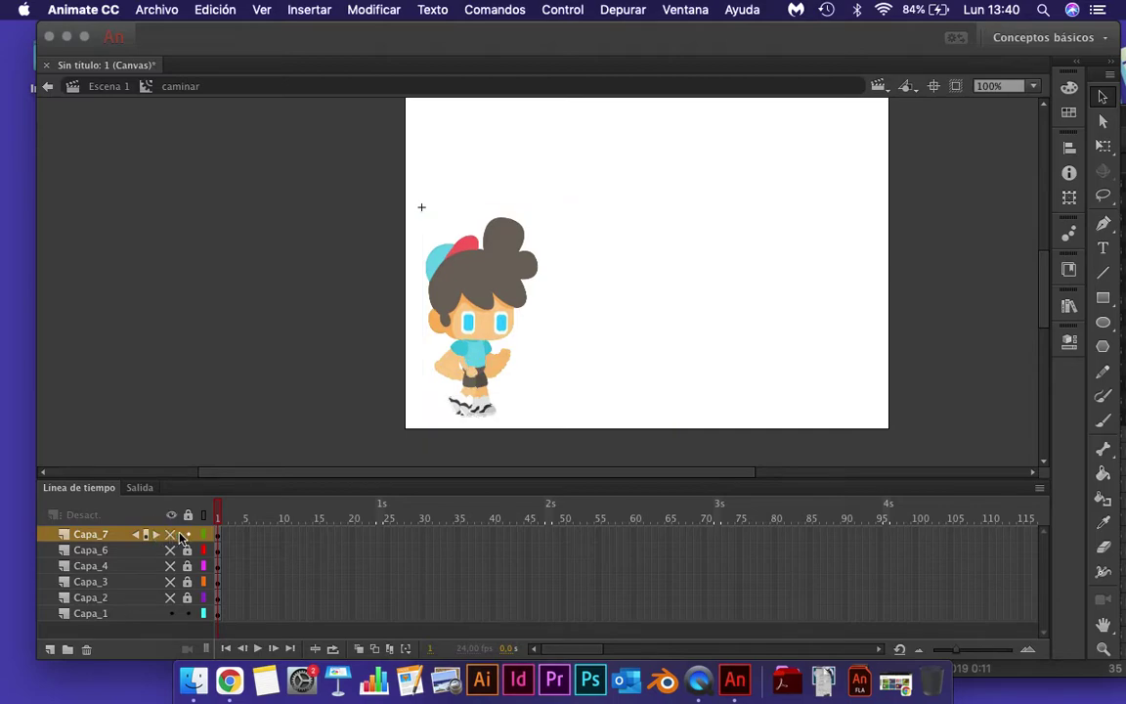
- Move the next topmost sprite from Capa_1 in place onto a new layer above Capa_7, and lock and hide that layer
left_click(161, 616)
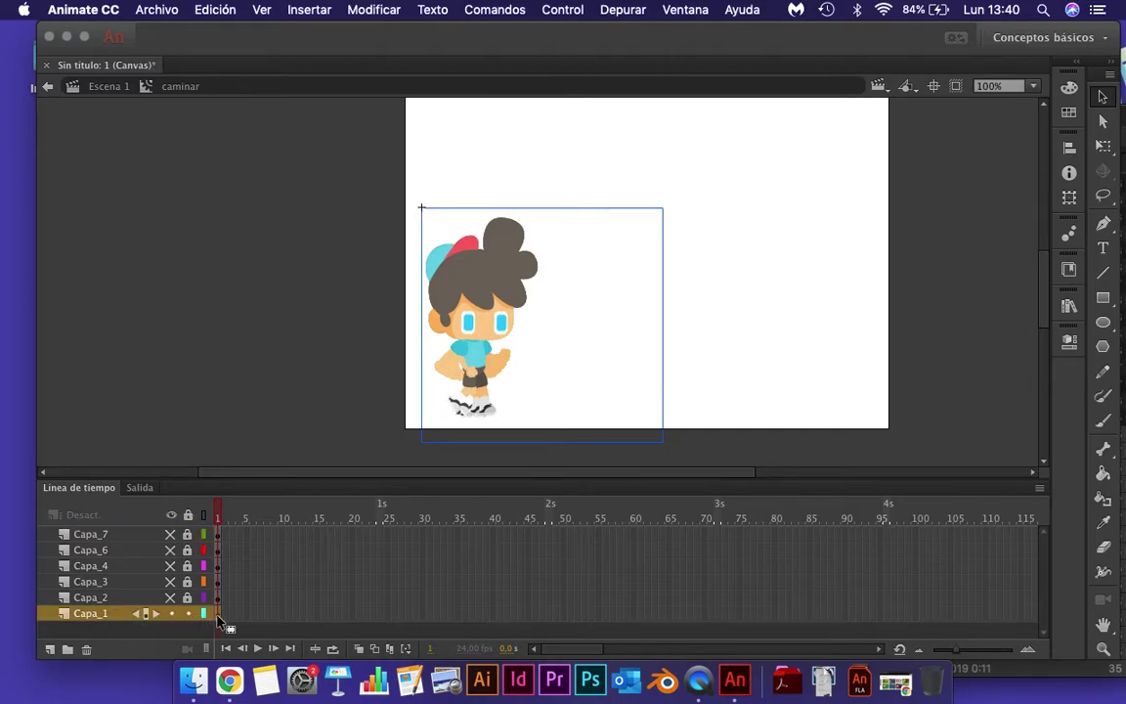
left_click(296, 344)
left_click(510, 348)
left_click(386, 377)
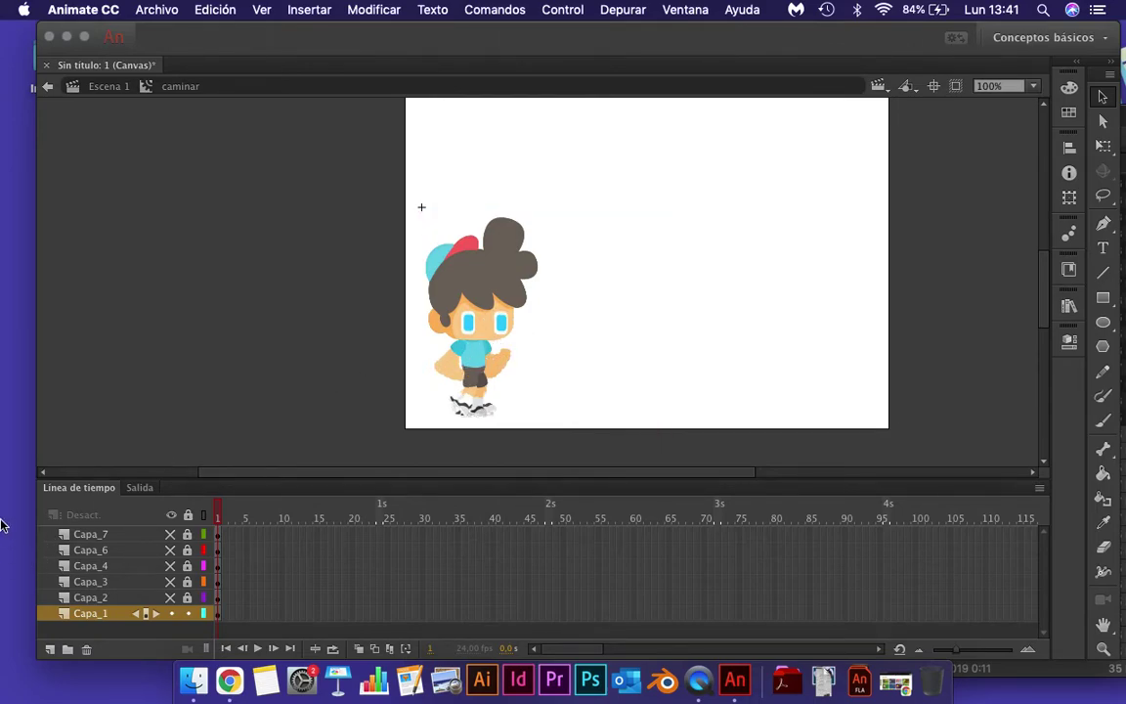
left_click(98, 534)
left_click(50, 648)
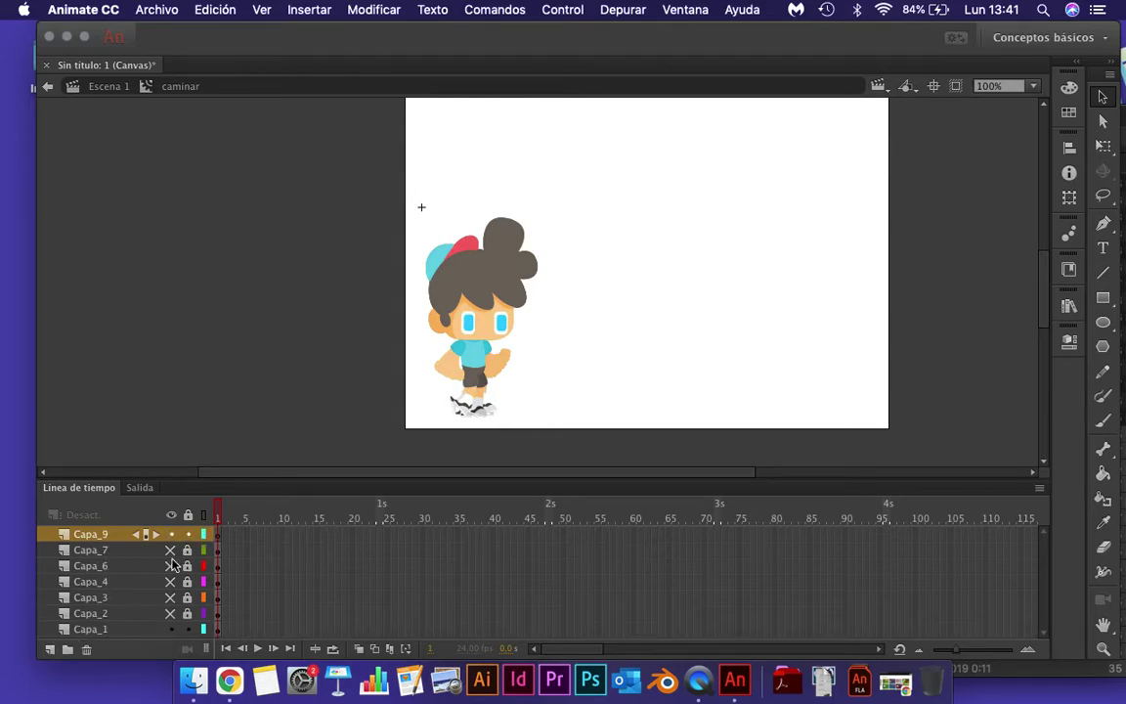
- Enlarge the timeline, move the topmost Capa_1 sprite in place onto a new layer above Capa_9, and lock and hide that layer
left_click(91, 629)
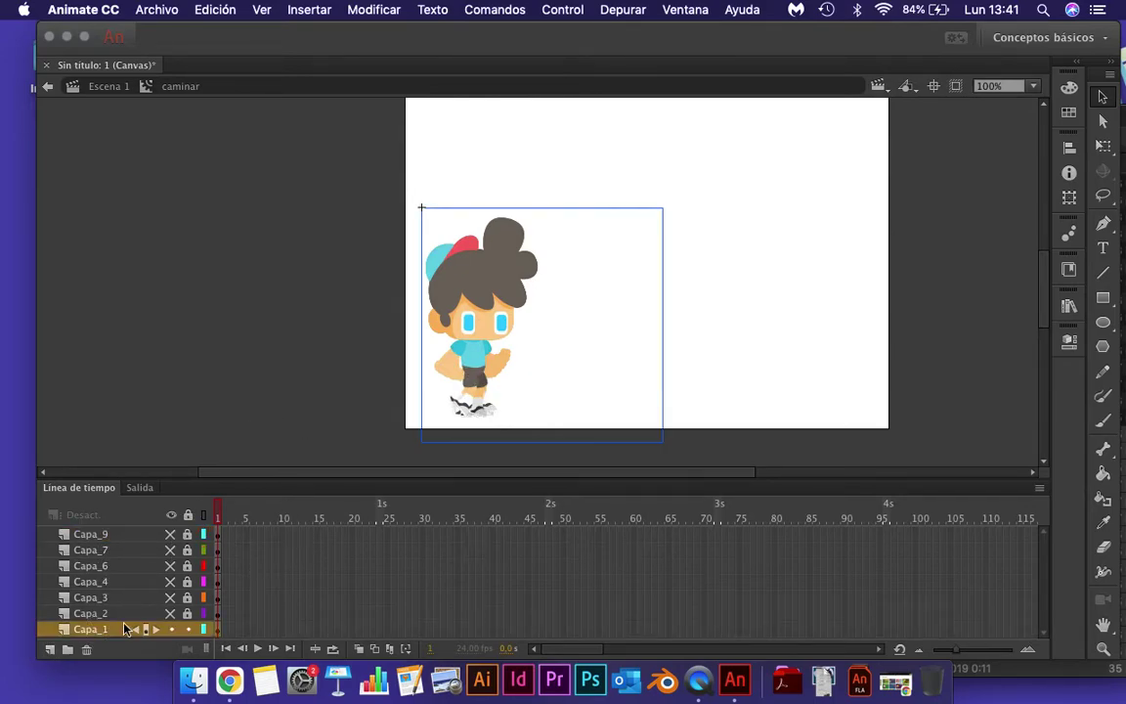
left_click_drag(273, 463, 273, 434)
left_click(415, 339)
left_click(102, 506)
left_click(51, 649)
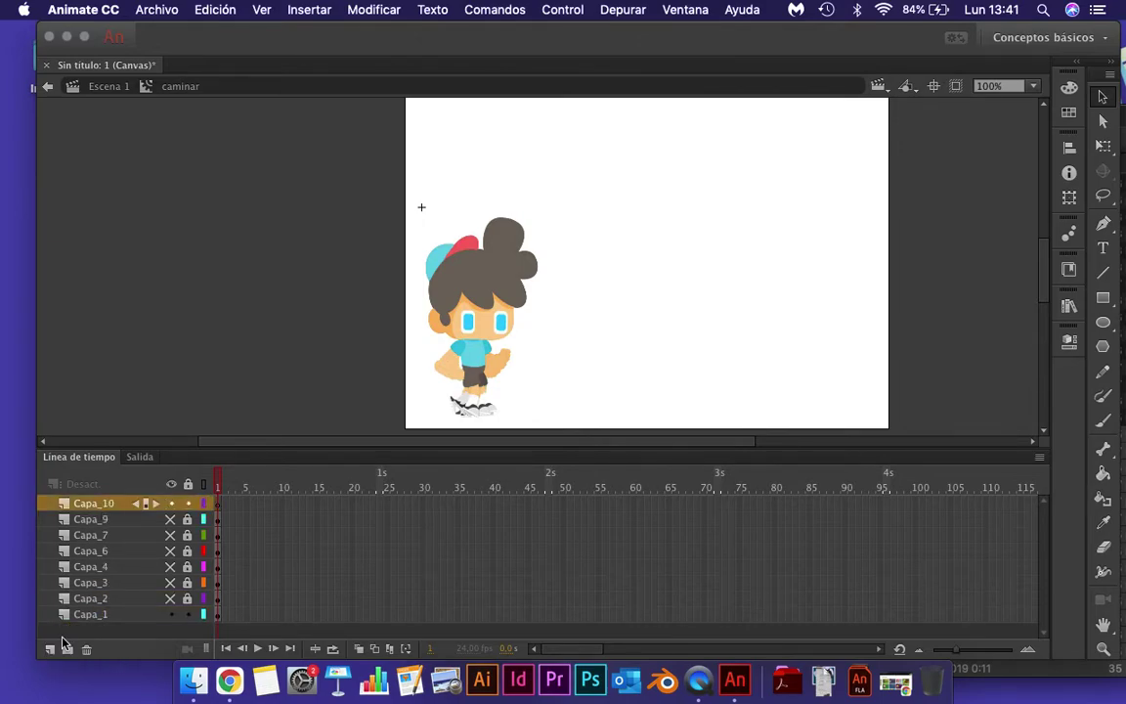
left_click(170, 504)
- Move the next two topmost sprites from Capa_1 in place onto separate new layers above Capa_10, and lock and hide both layers
left_click(91, 614)
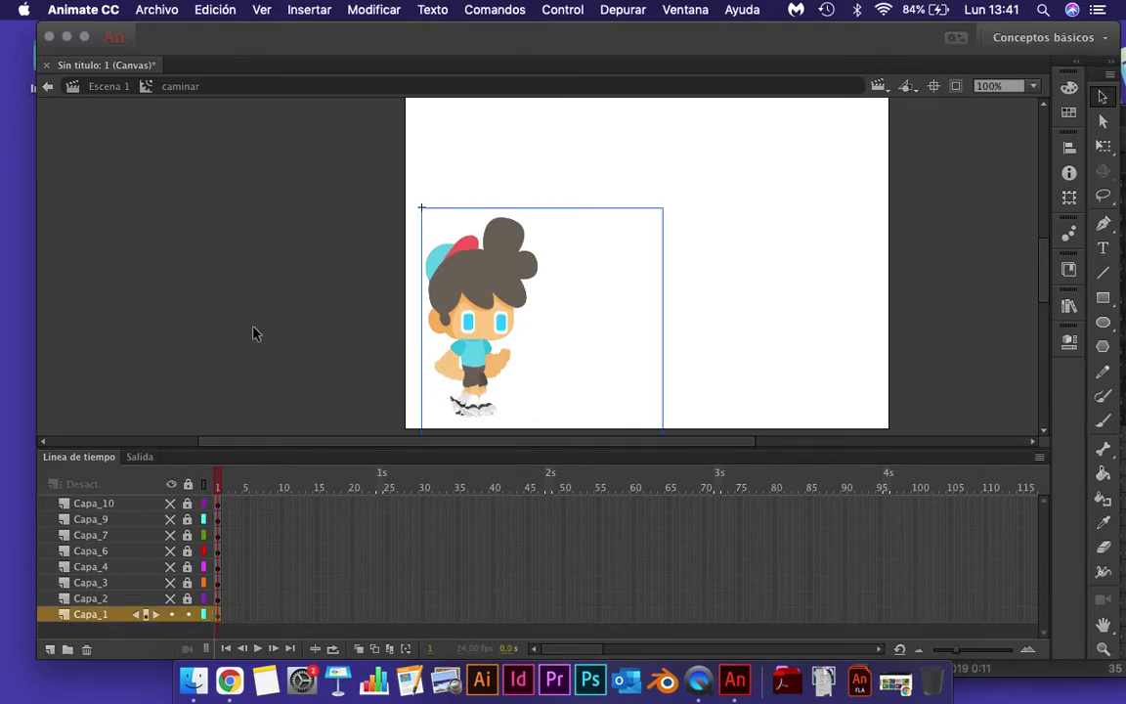
left_click(116, 505)
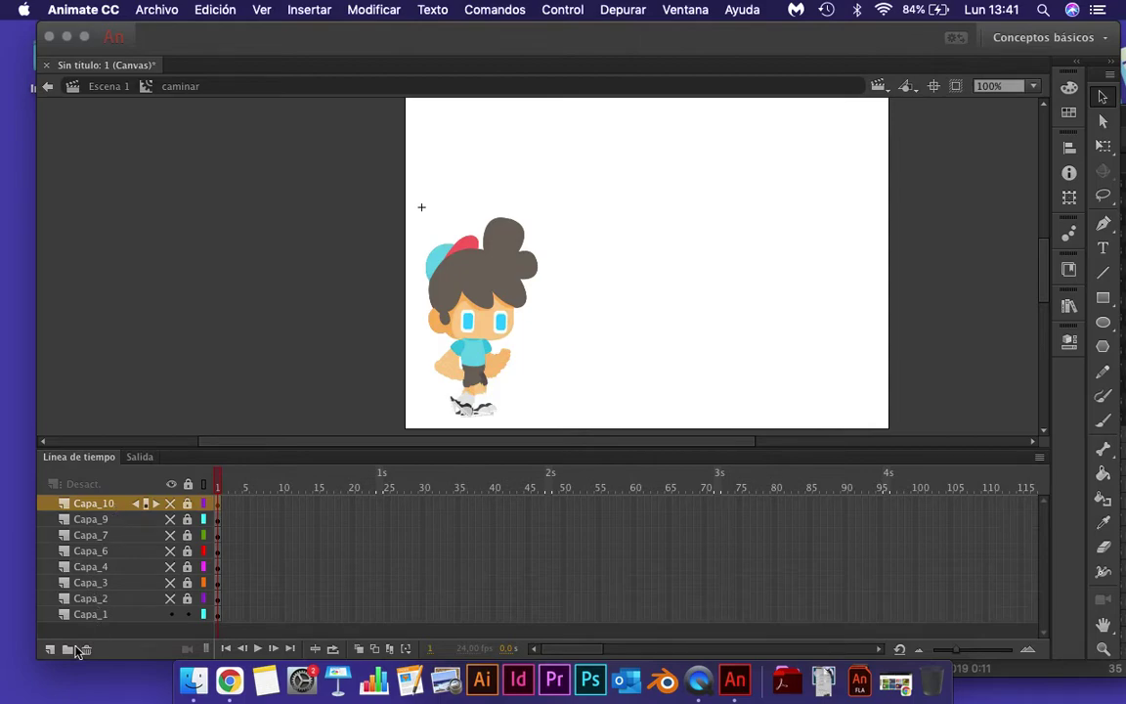
left_click(49, 649)
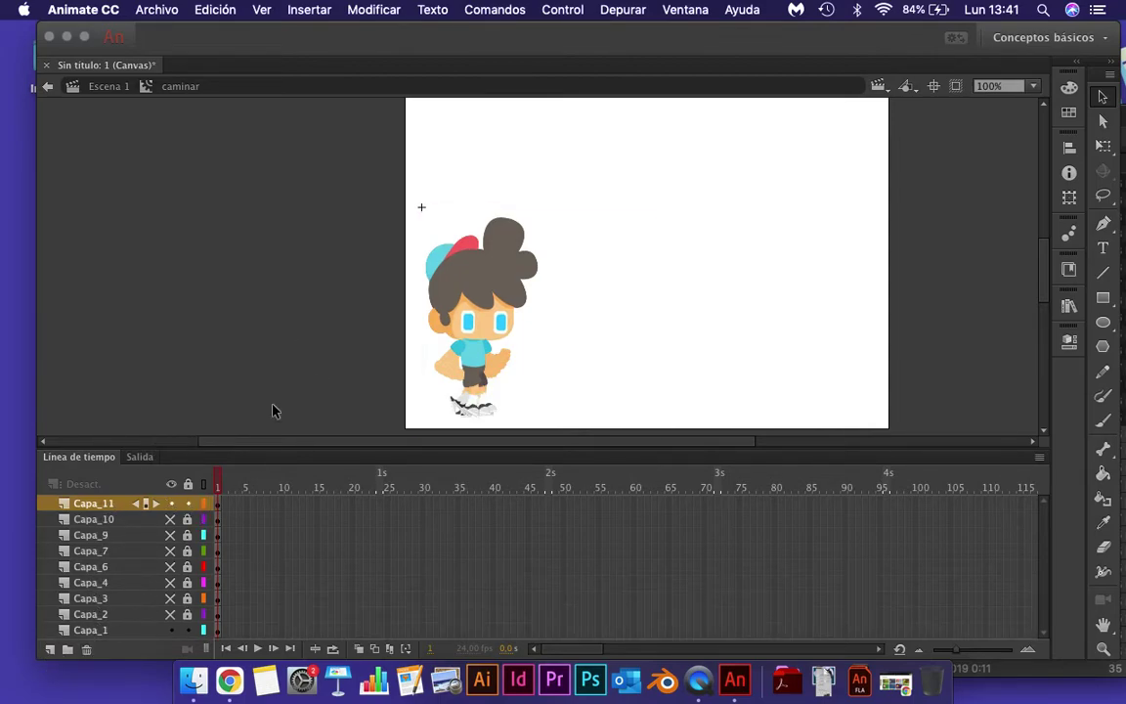
left_click(170, 503)
left_click(168, 633)
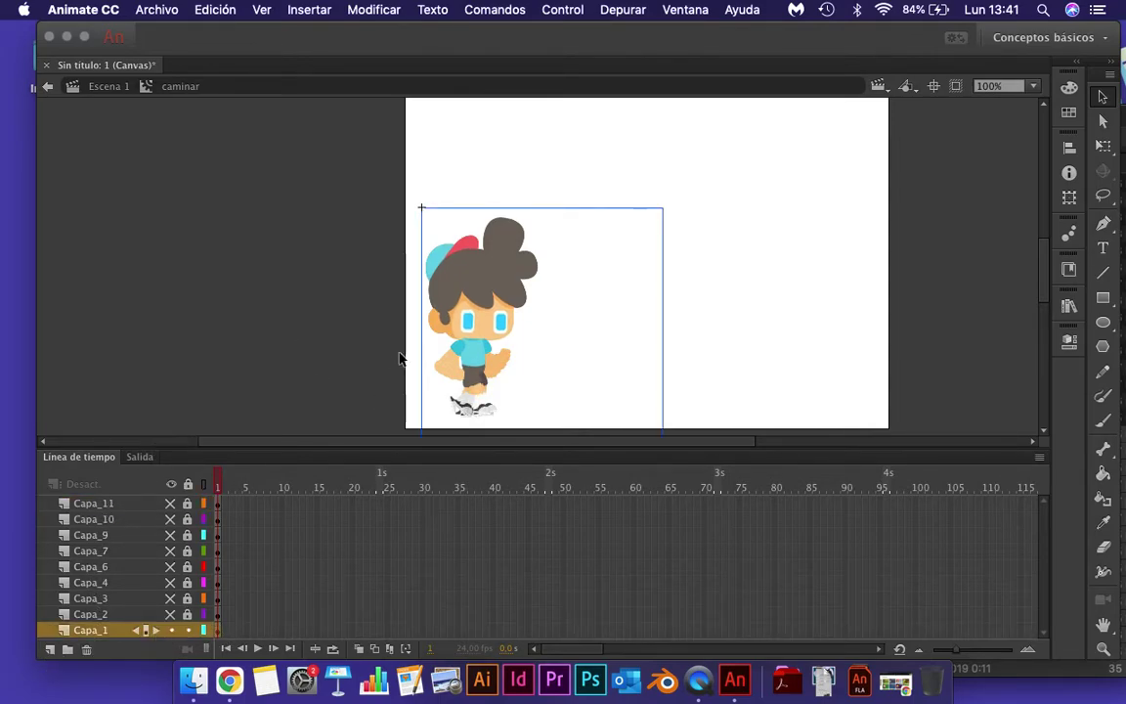
left_click(50, 650)
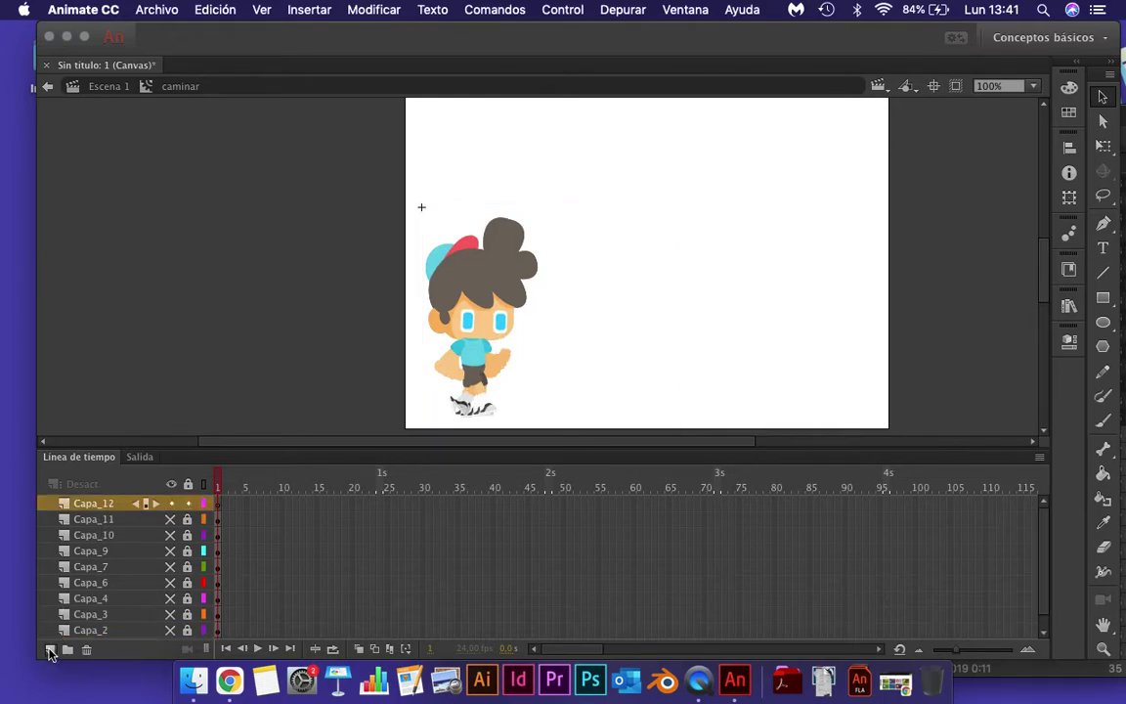
- Move the topmost sprite from Capa_1 in place onto a new layer above Capa_12, and lock and hide that layer
scroll(104, 611, "down", 1)
left_click(105, 629)
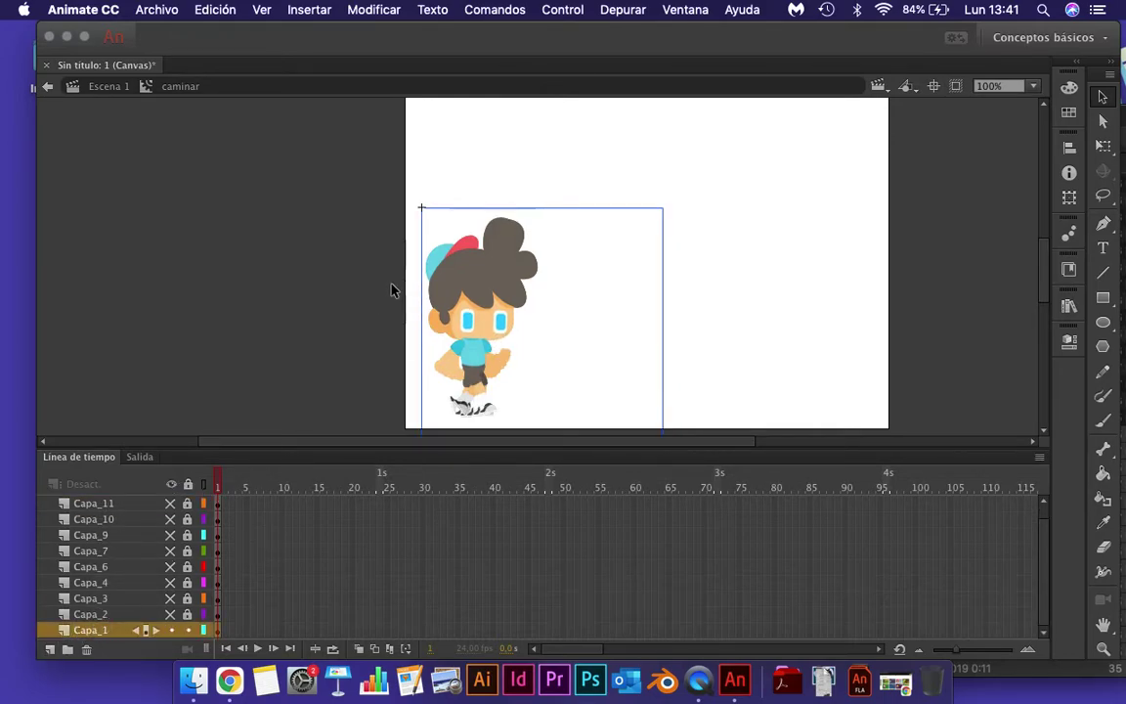
left_click(389, 281)
scroll(110, 548, "up", 1)
left_click(111, 503)
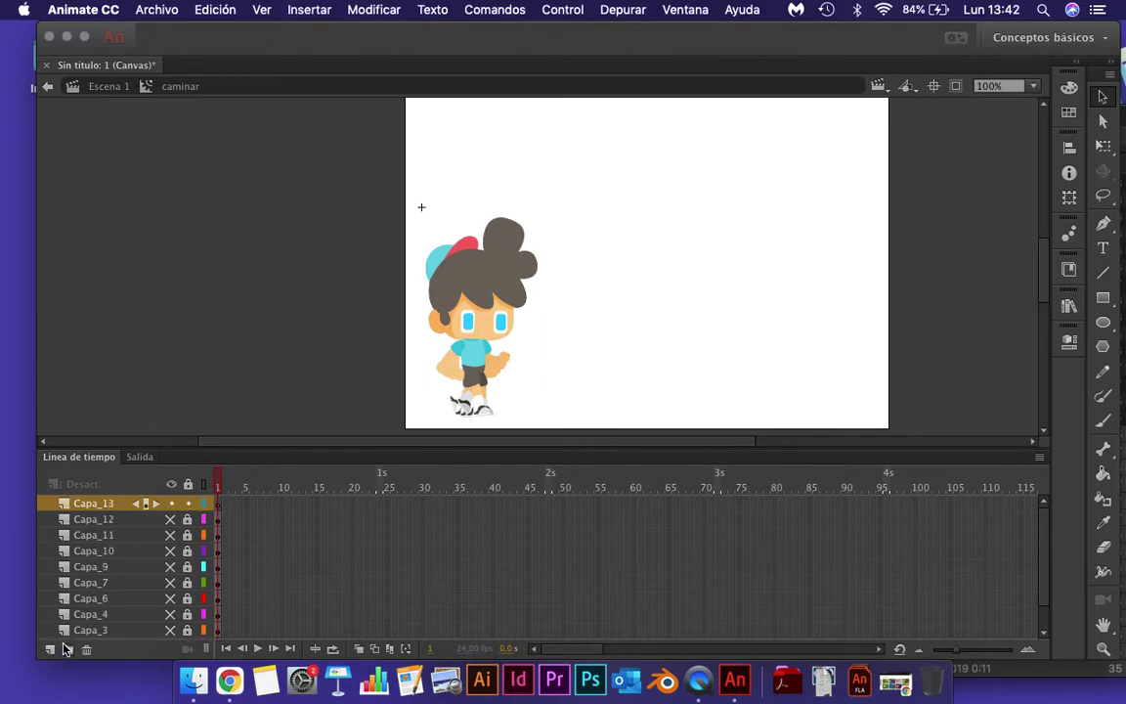
scroll(170, 538, "down", 1)
left_click(107, 631)
scroll(108, 567, "up", 2)
left_click(107, 507)
- Move the next two topmost Capa_1 sprites in place onto Capa_13 and a new layer above it, locking and hiding both layers
scroll(113, 587, "down", 2)
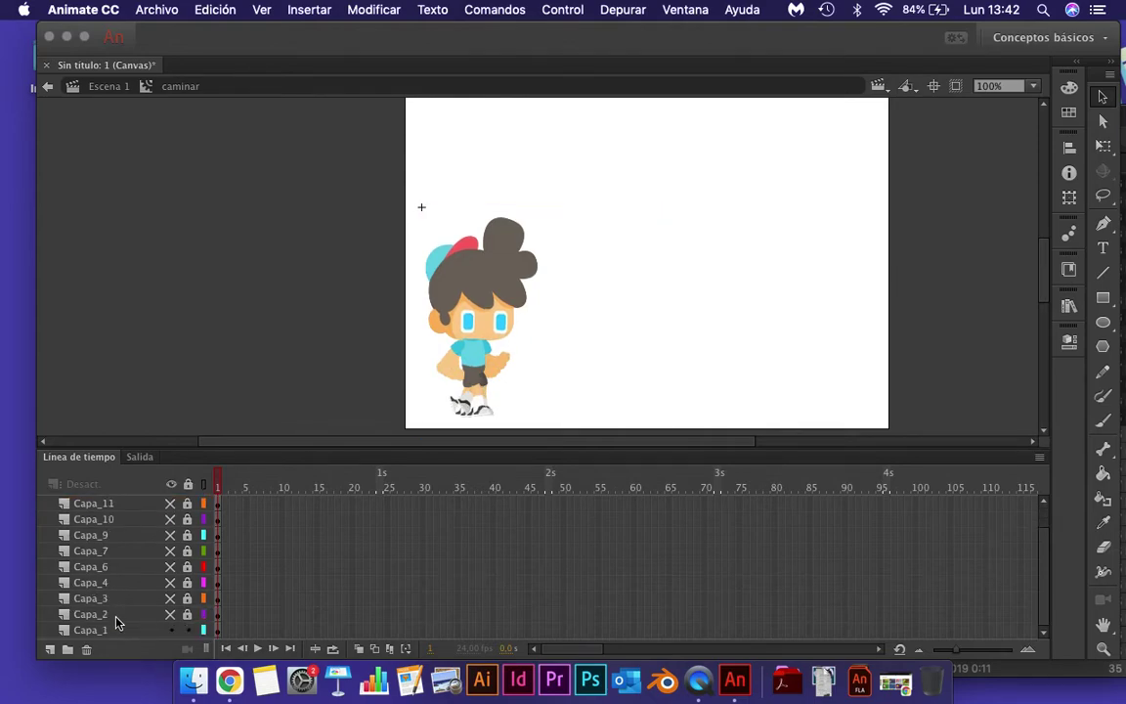
left_click(102, 629)
scroll(88, 567, "up", 2)
left_click(50, 650)
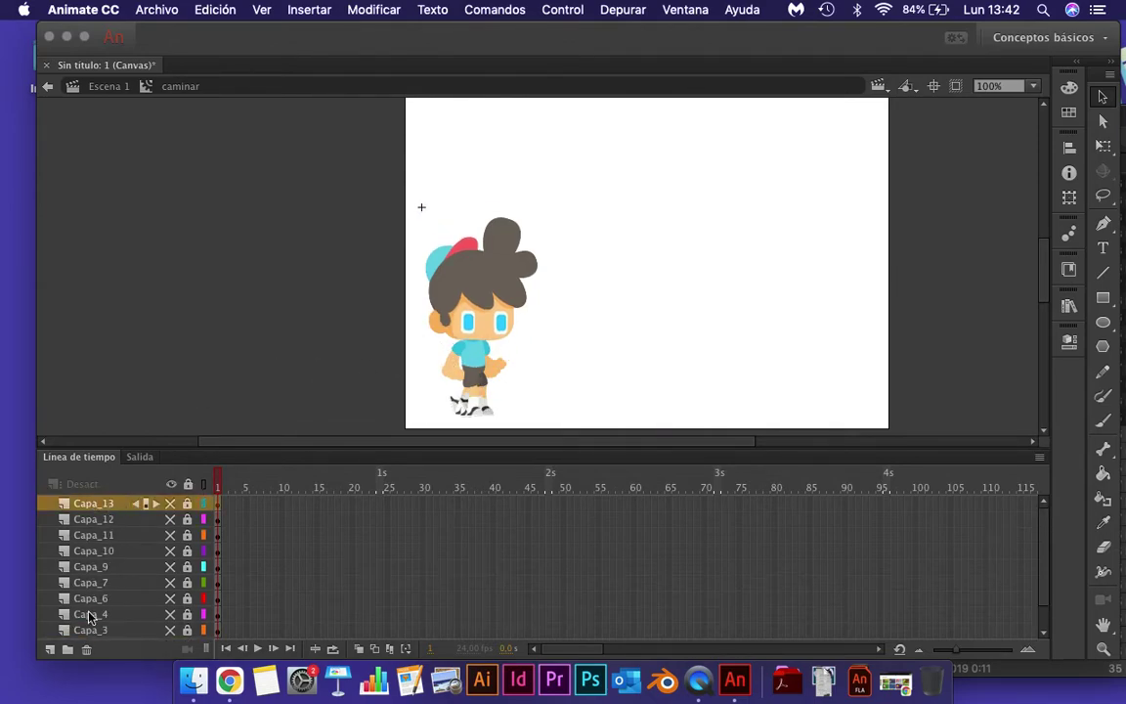
scroll(147, 567, "down", 3)
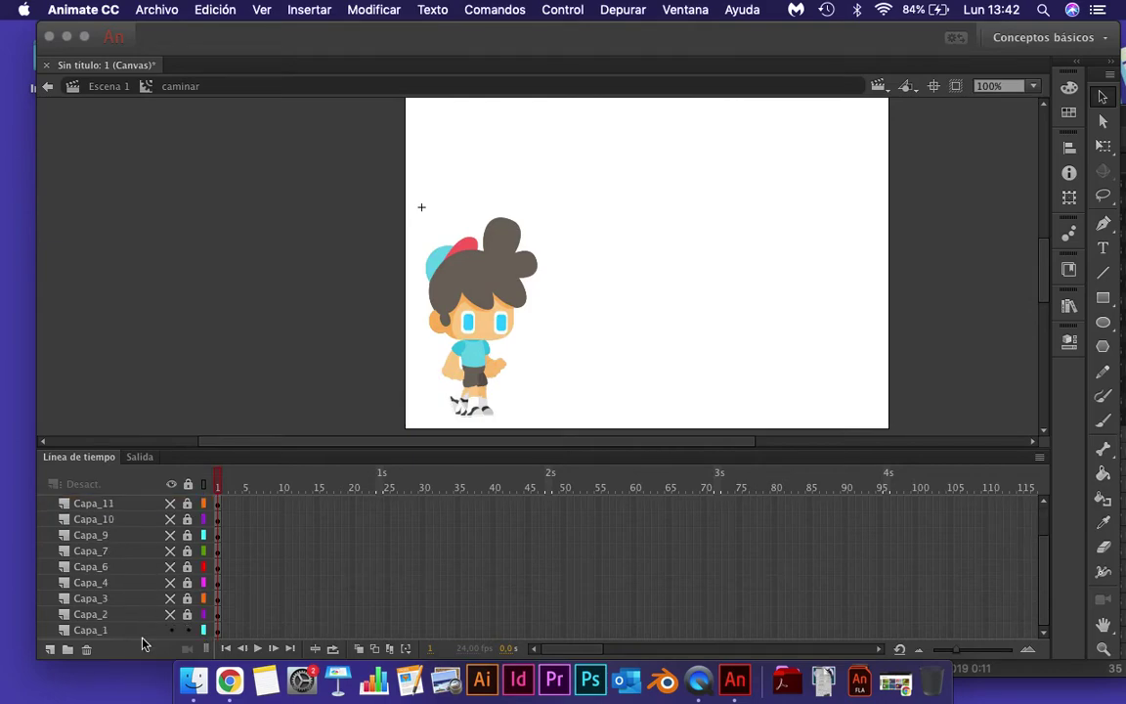
left_click(98, 630)
scroll(98, 518, "up", 3)
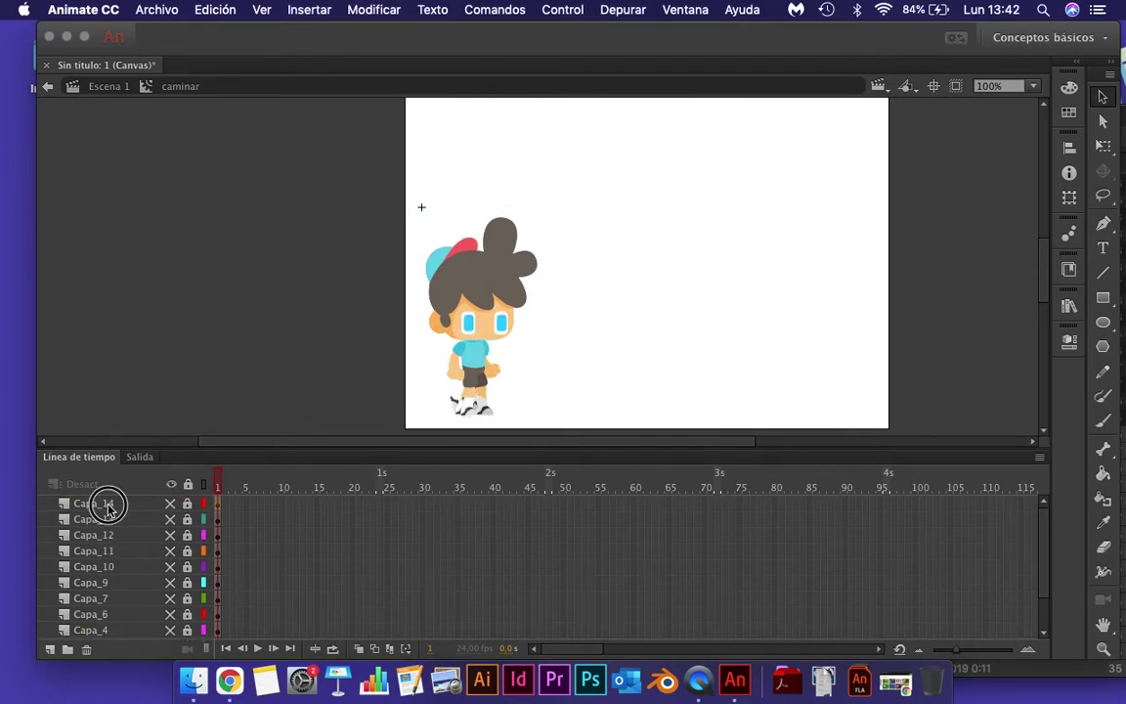
- Move the next topmost sprite from Capa_1 in place onto a new layer above Capa_14, and lock and hide that layer
left_click(50, 650)
scroll(125, 572, "down", 3)
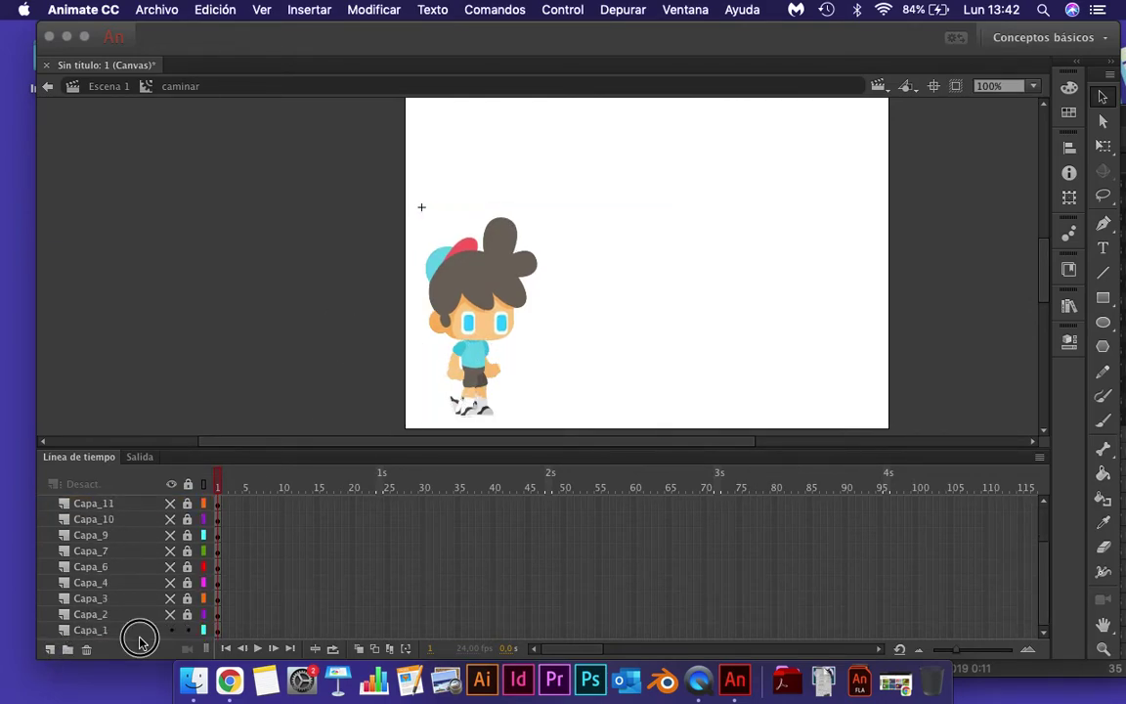
left_click(93, 630)
scroll(109, 523, "up", 3)
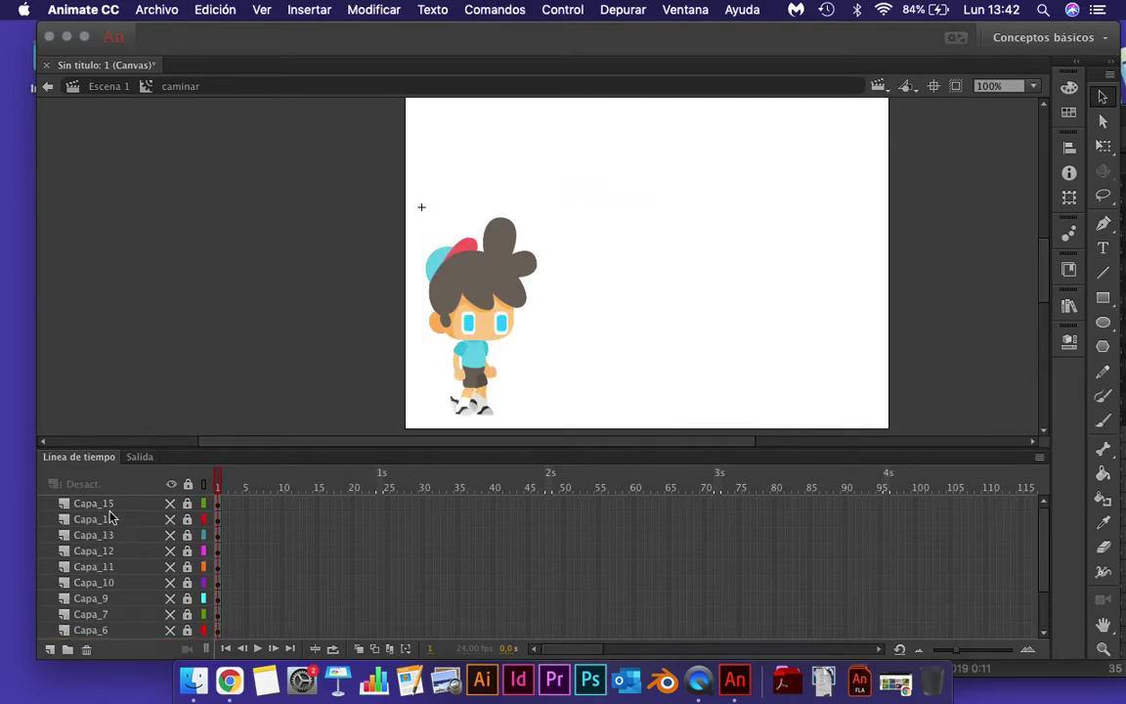
- Move the topmost sprite from Capa_1 in place onto a new layer above Capa_15, and lock and hide that layer
left_click(119, 504)
left_click(50, 649)
key("ctrl+a")
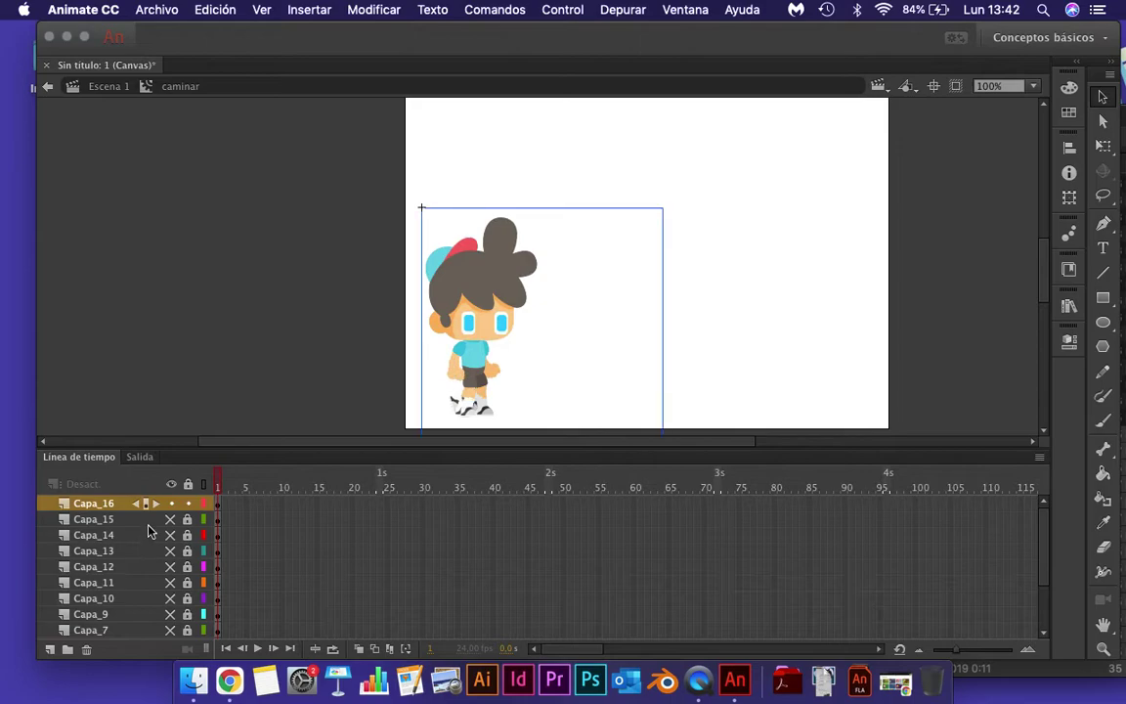
left_click(255, 384)
left_click(173, 504)
- Move the Capa_1 layer from the end of the layer stack to above Capa_16
scroll(171, 536, "down", 3)
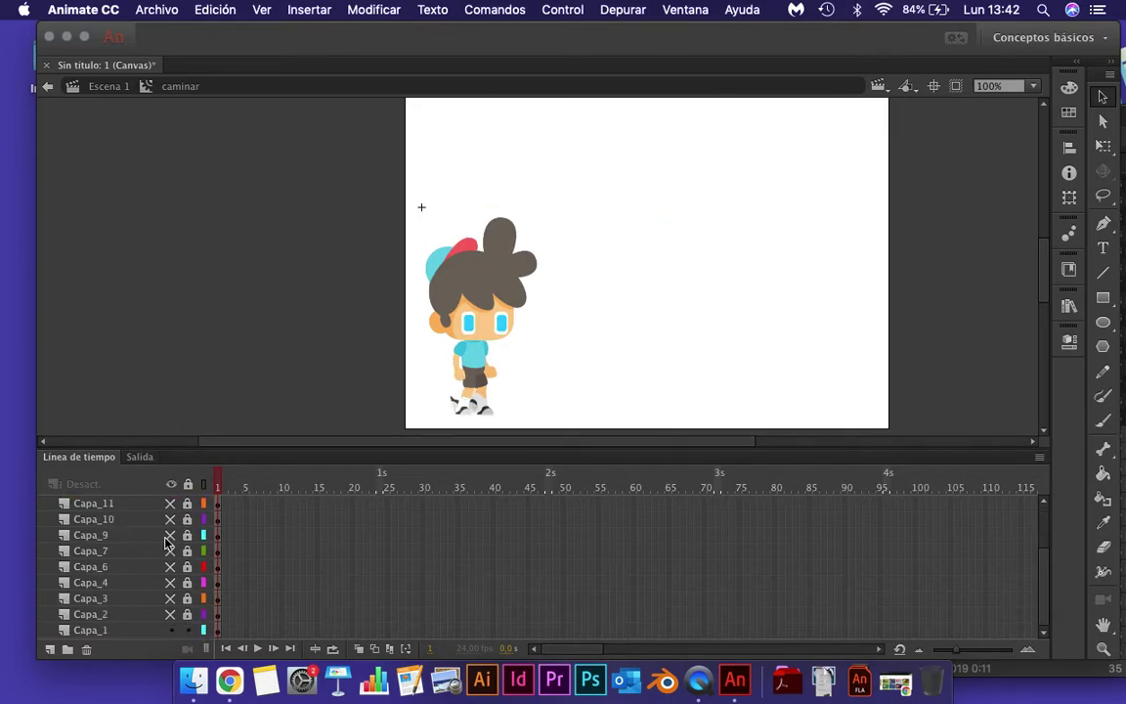
left_click(137, 632)
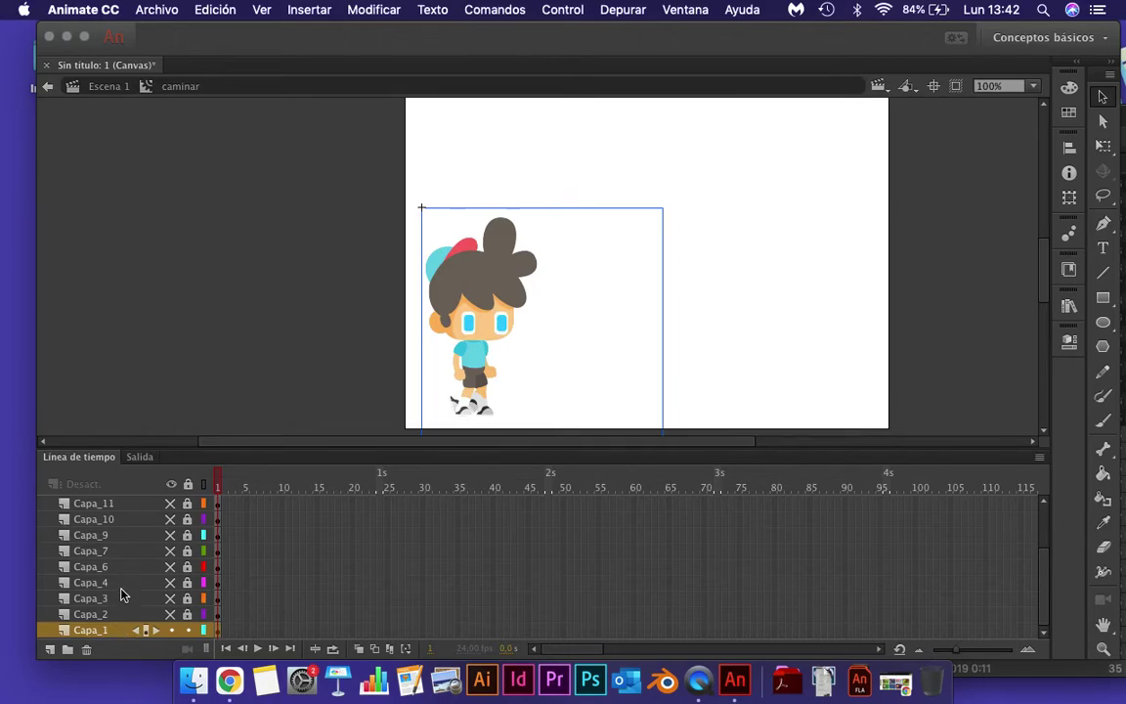
left_click_drag(127, 633, 131, 488)
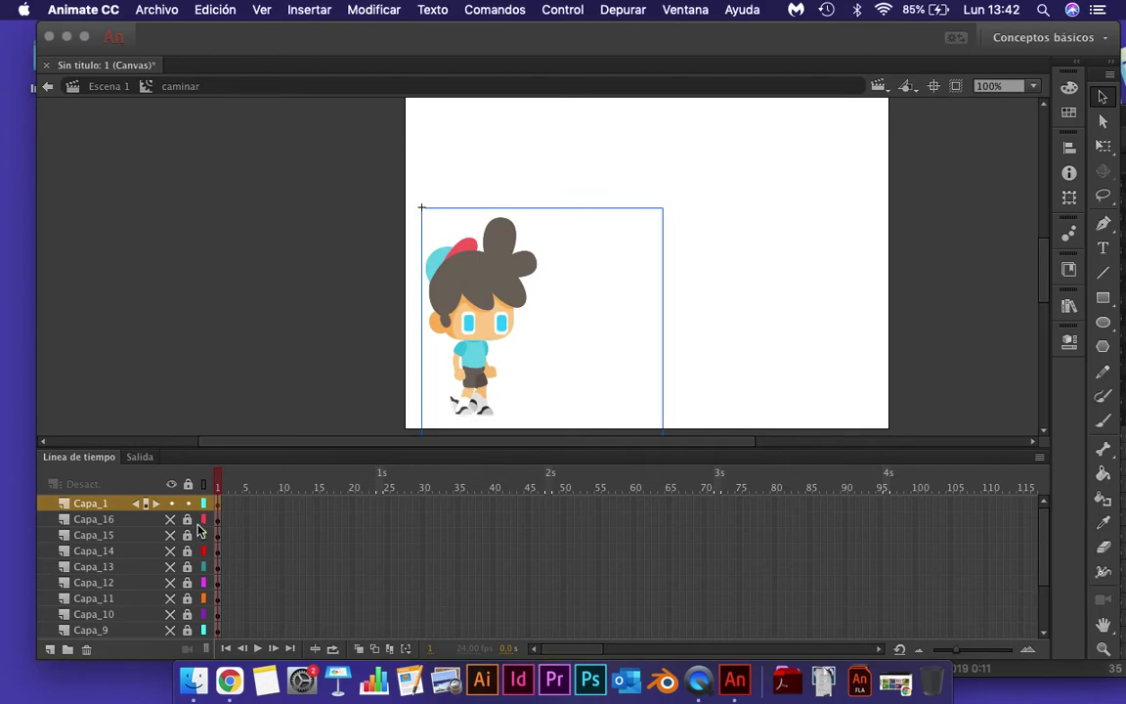
- Unlock all layers of the caminar clip and make them all visible
left_click(171, 503)
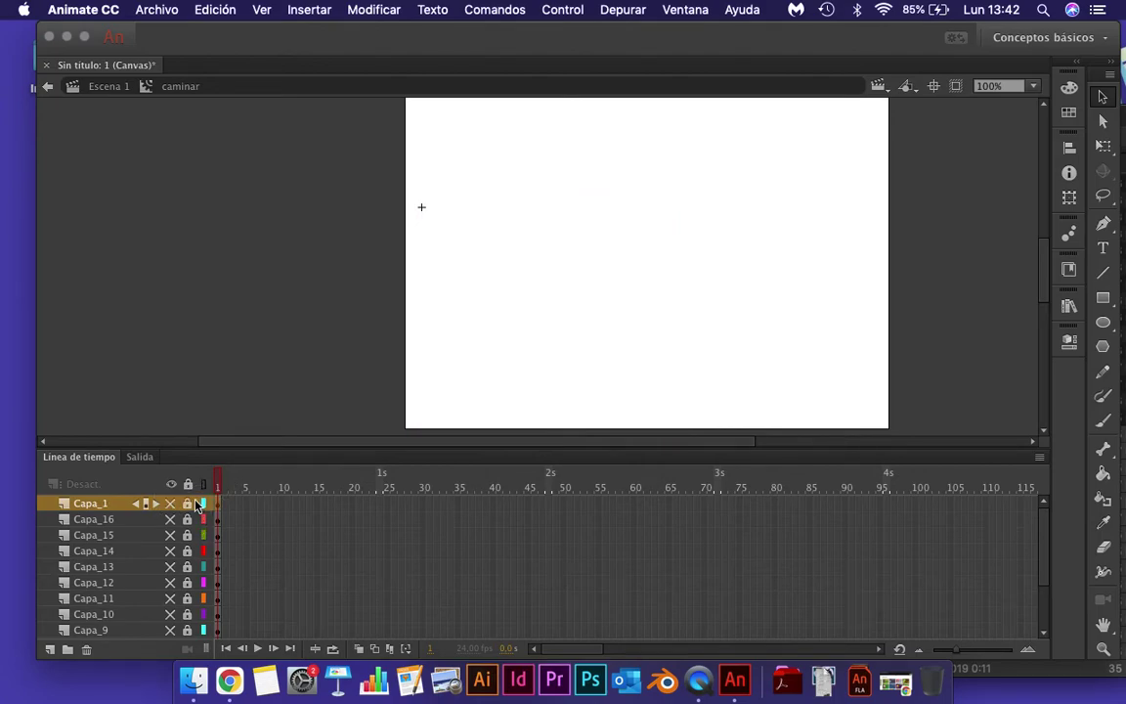
left_click_drag(181, 509, 171, 633)
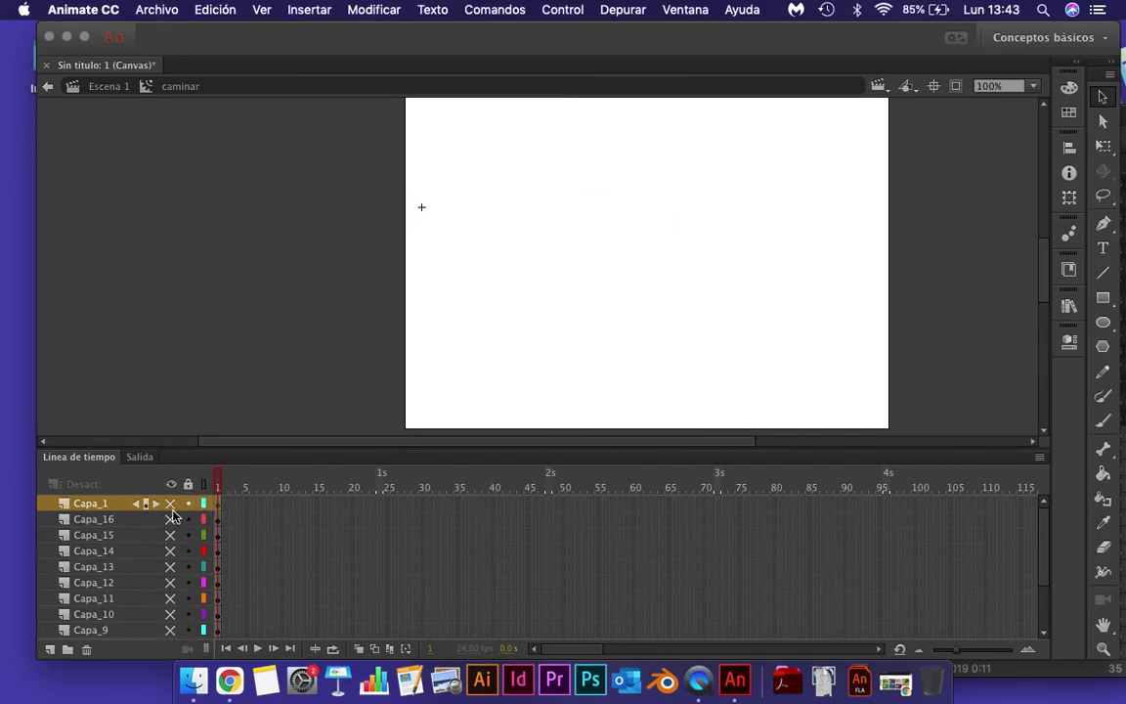
left_click_drag(173, 515, 163, 603)
scroll(163, 595, "down", 3)
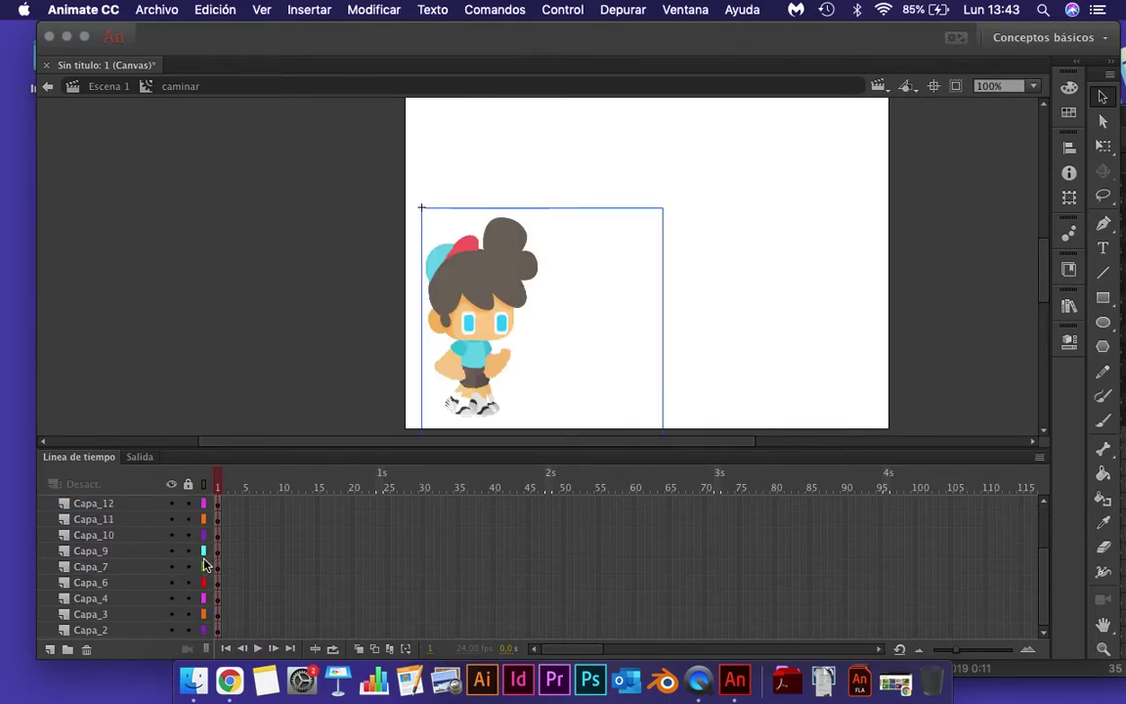
scroll(166, 560, "up", 3)
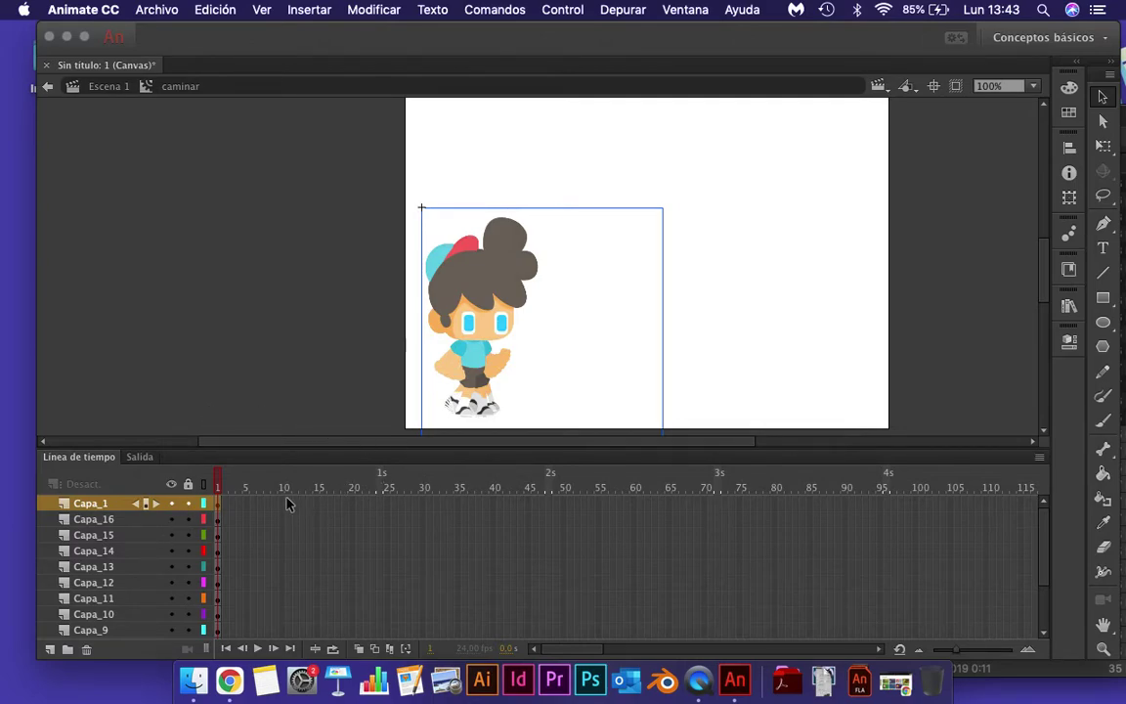
- Widen the timeline's frame display and move the keyframe of Capa_3 to frame 3 and that of Capa_4 to frame 5
left_click(221, 483)
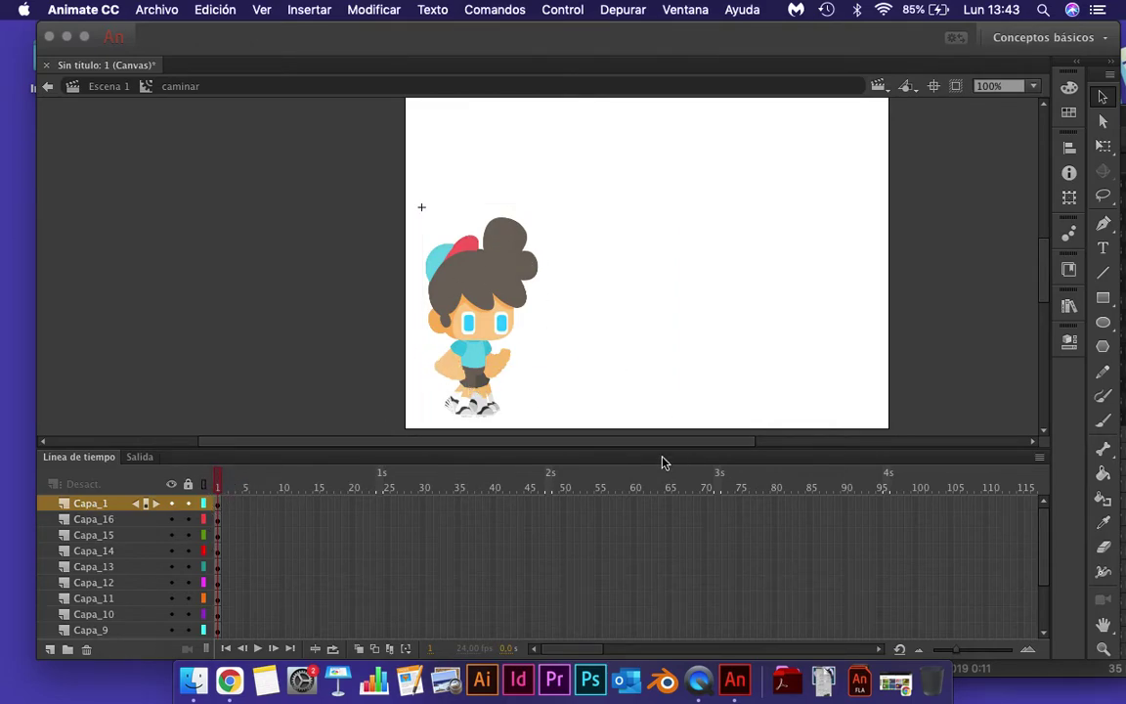
scroll(272, 619, "down", 3)
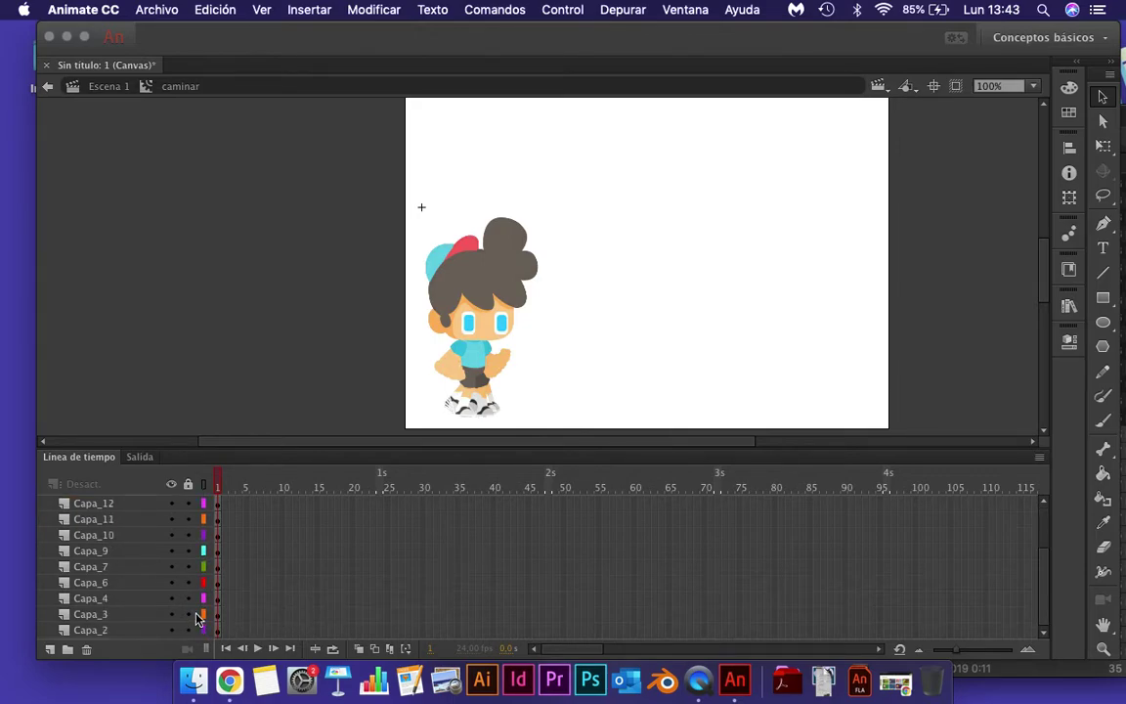
left_click(218, 630)
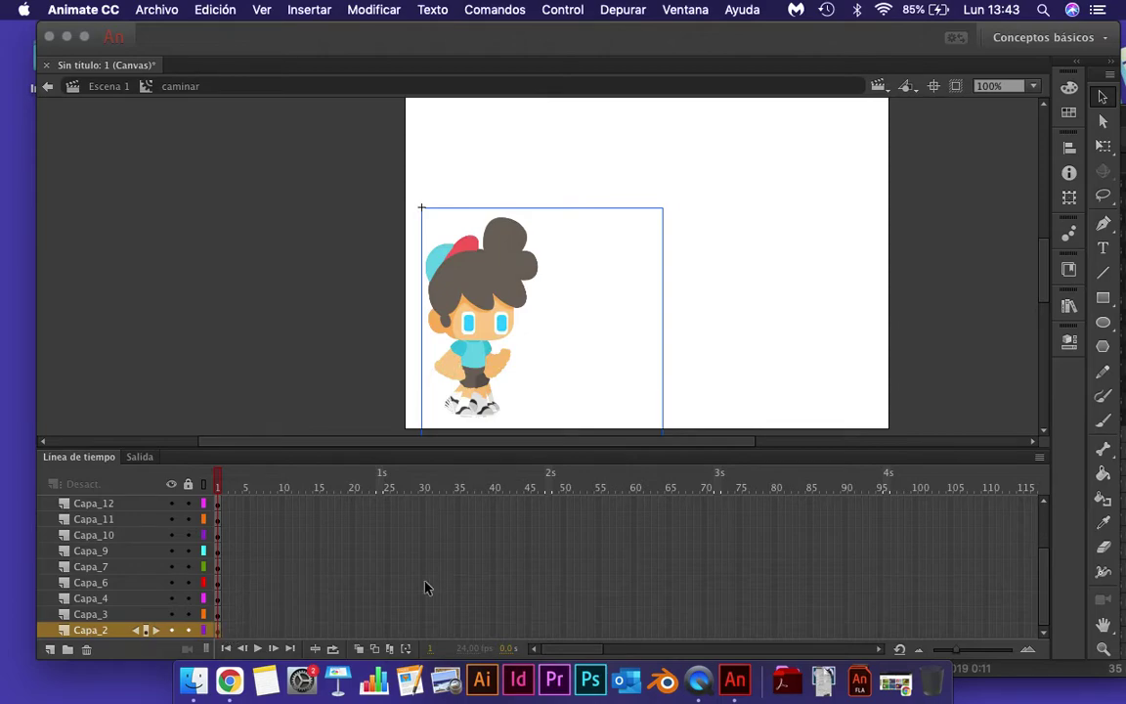
left_click_drag(956, 650, 975, 650)
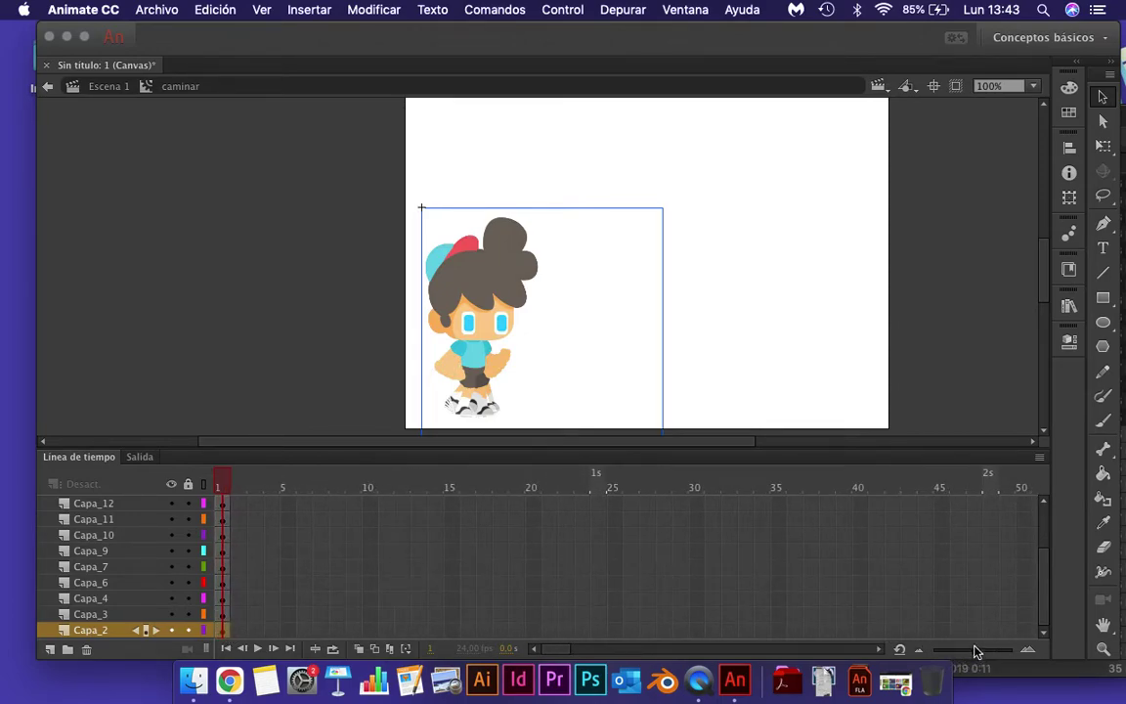
left_click(225, 614)
left_click_drag(224, 615, 260, 618)
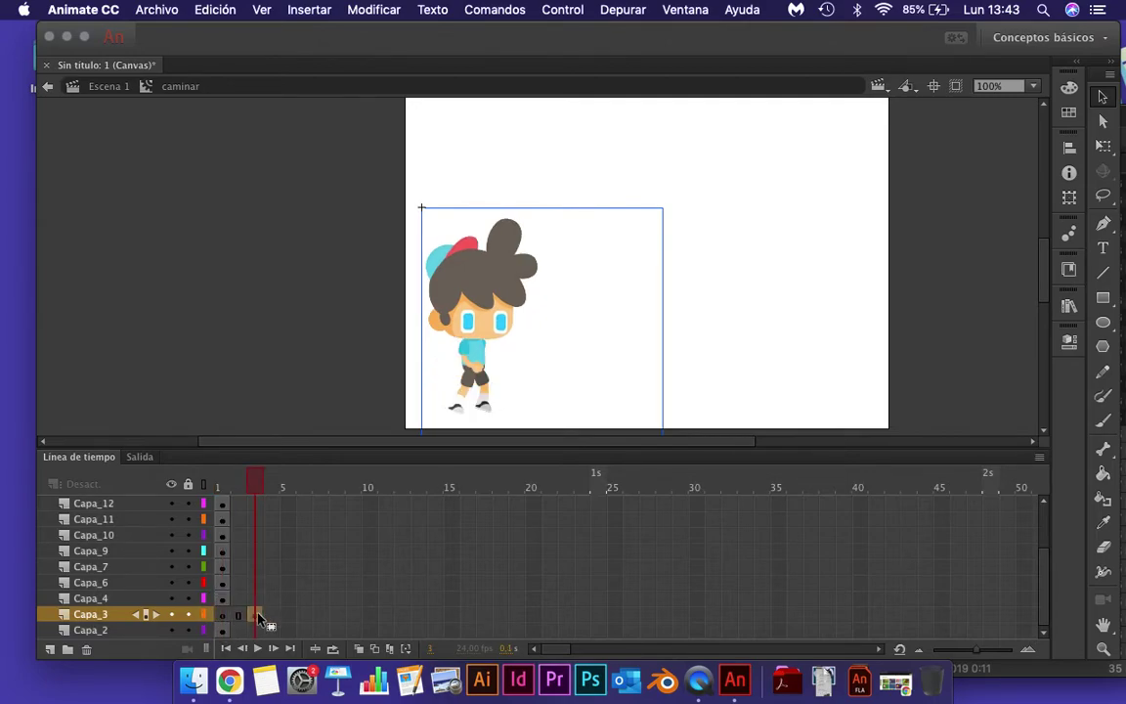
left_click(223, 602)
left_click_drag(223, 602, 286, 602)
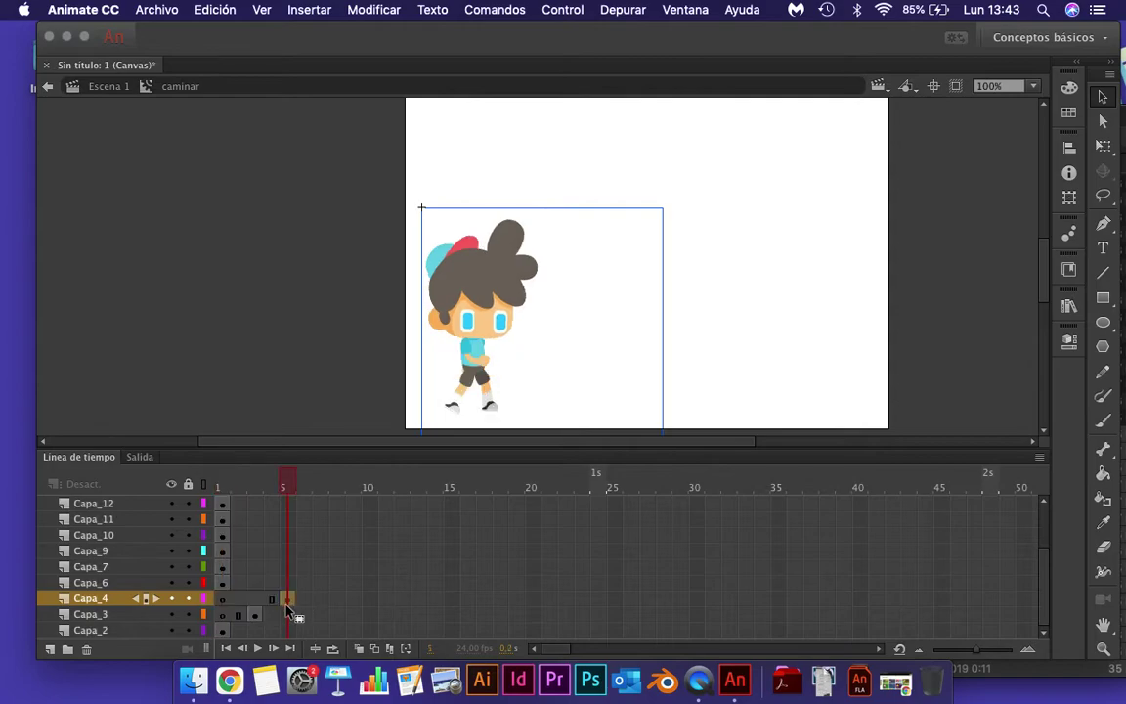
- Move the keyframes of Capa_6, Capa_7 and Capa_9 to frames 7, 9 and 11 respectively
left_click(224, 582)
left_click_drag(228, 583, 321, 583)
left_click(224, 567)
left_click_drag(229, 567, 351, 567)
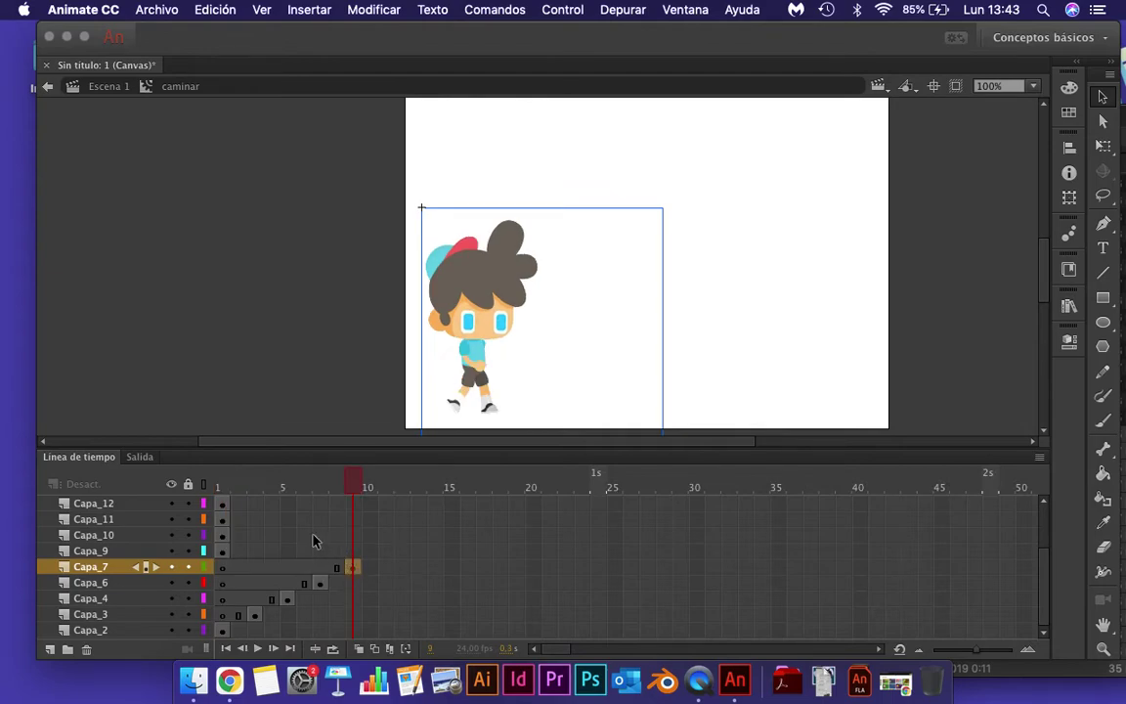
left_click(223, 550)
left_click_drag(223, 551, 386, 552)
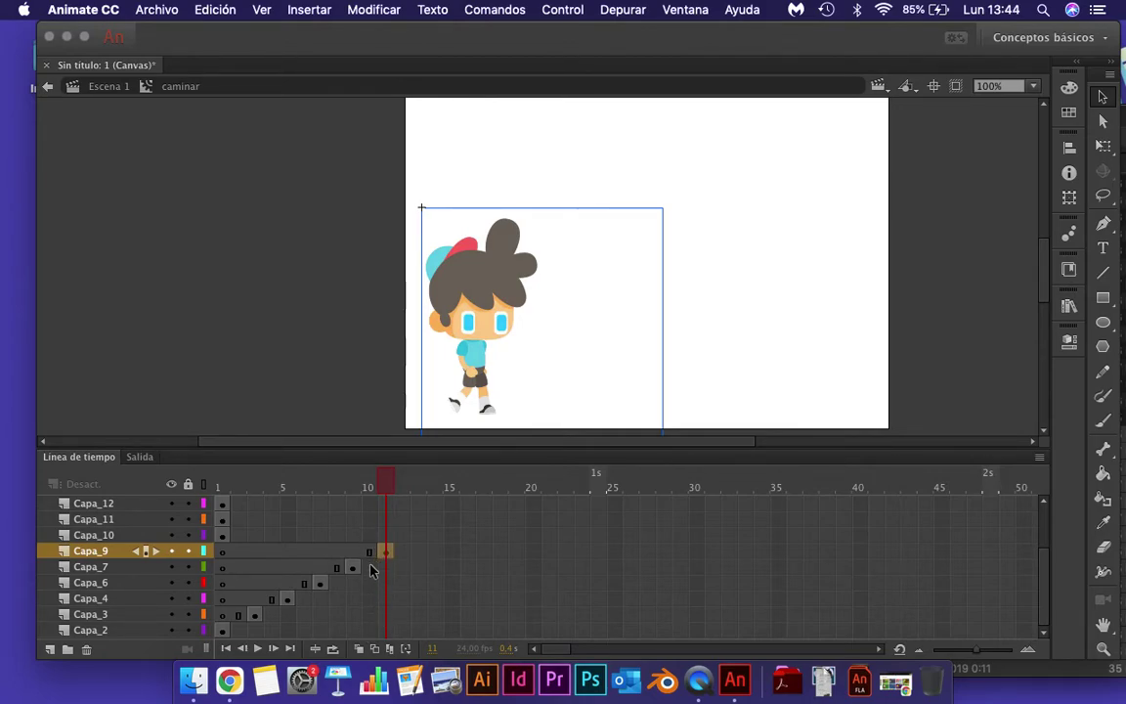
- Move the keyframe of Capa_10 to frame 13 and that of Capa_11 to frame 15
left_click(290, 599)
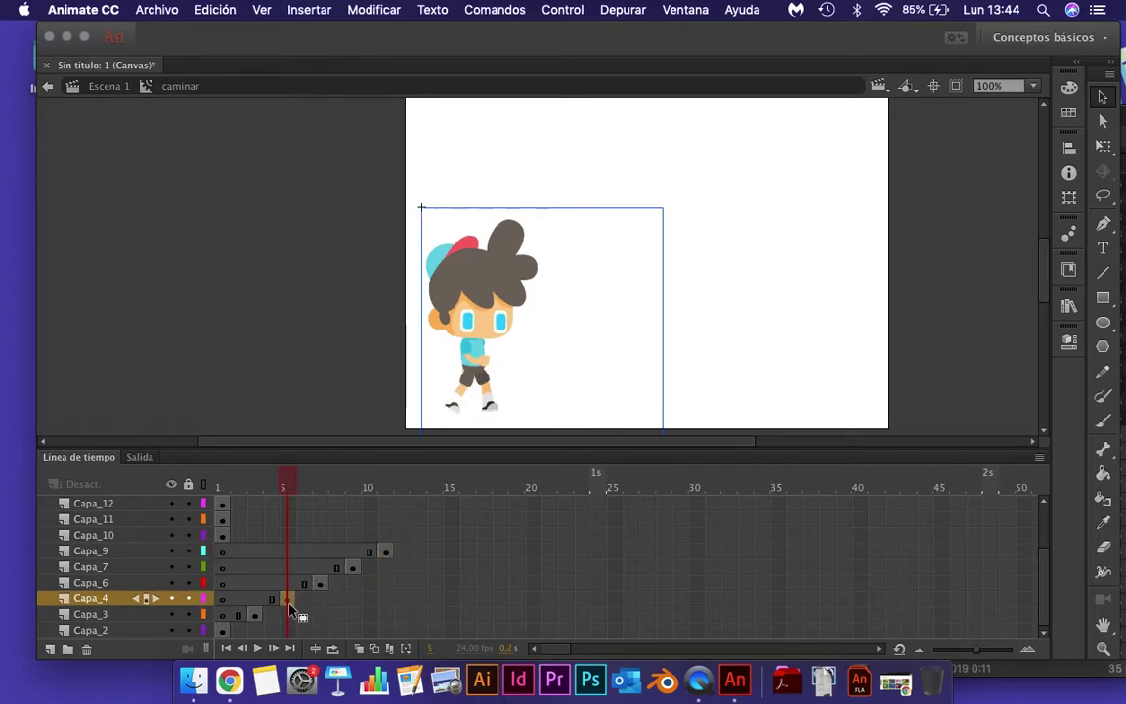
left_click_drag(289, 600, 290, 600)
left_click(225, 540)
left_click_drag(225, 540, 419, 535)
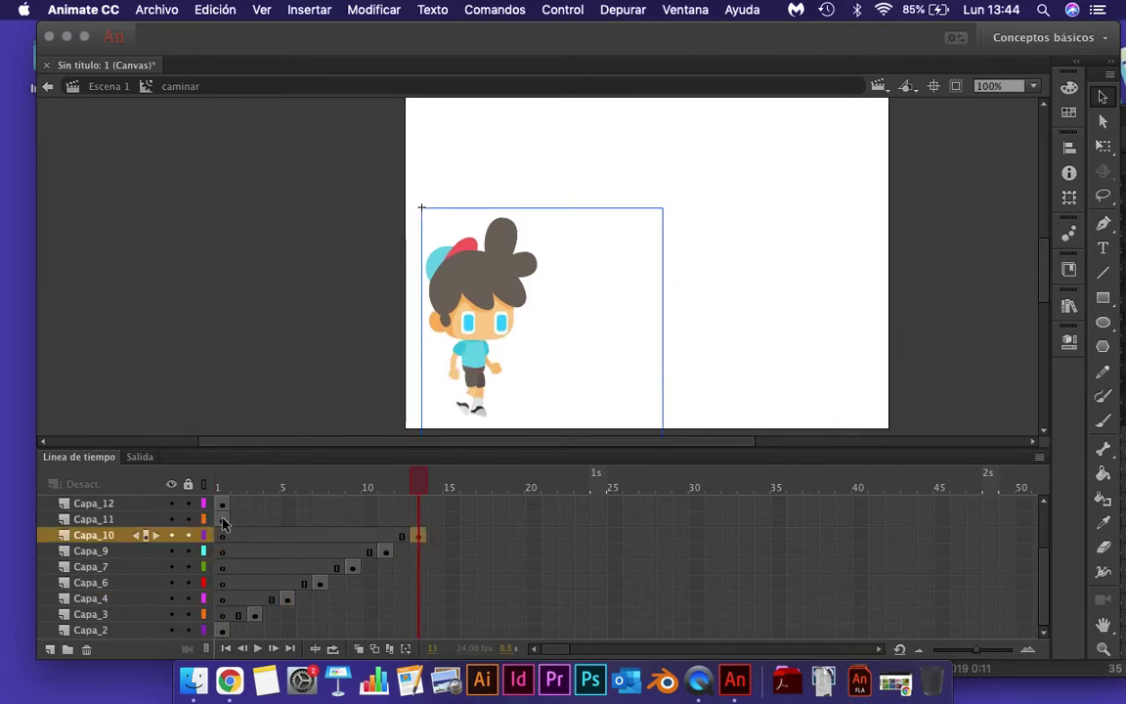
left_click(223, 525)
left_click_drag(225, 522, 449, 525)
scroll(324, 540, "up", 5)
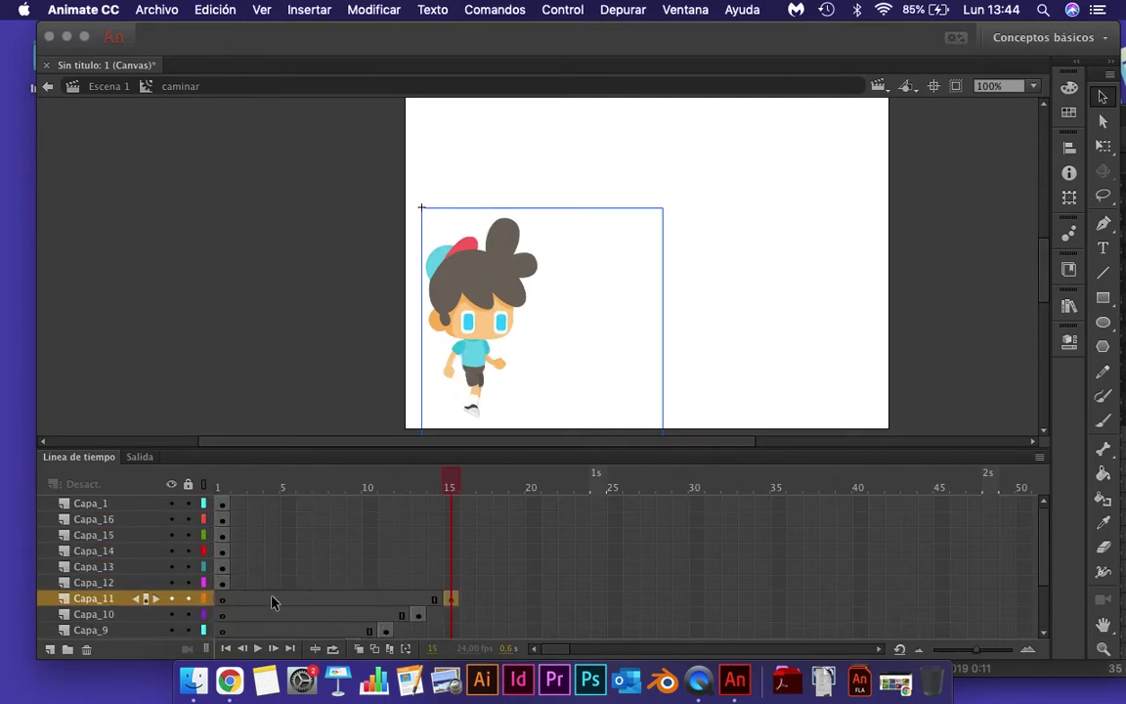
- Move the keyframes of Capa_12, Capa_13 and Capa_14 to frames 17, 19 and 21 respectively
left_click(224, 583)
left_click_drag(227, 586, 484, 584)
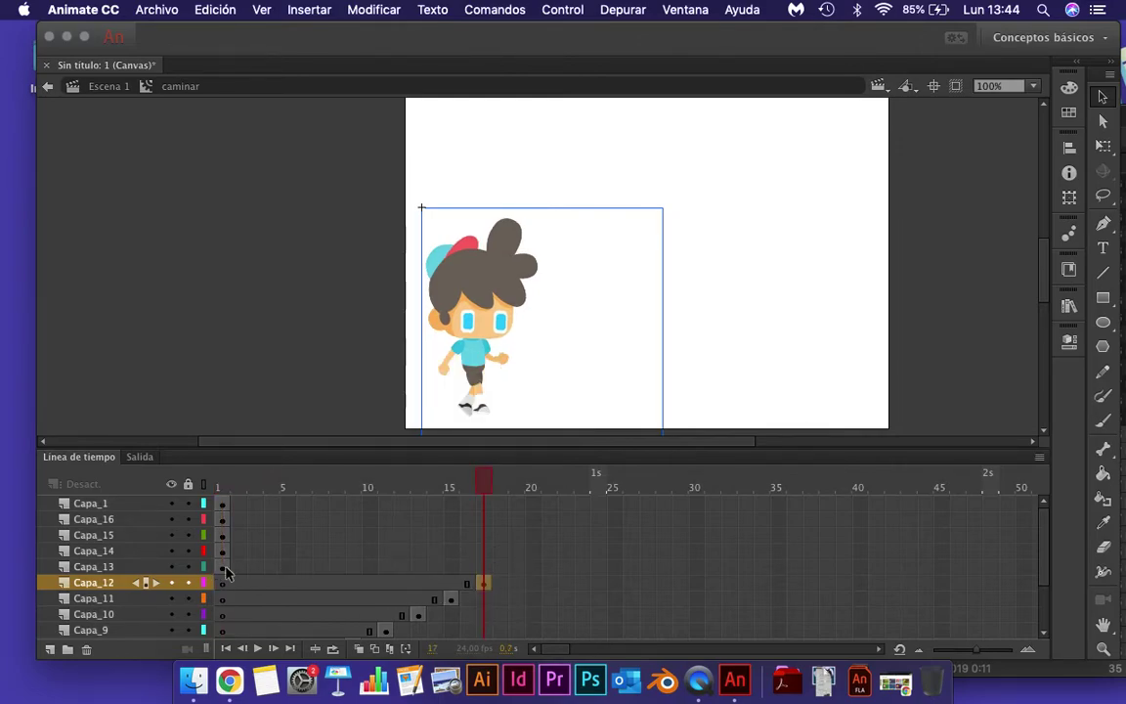
left_click(223, 567)
left_click_drag(224, 567, 515, 570)
left_click(221, 552)
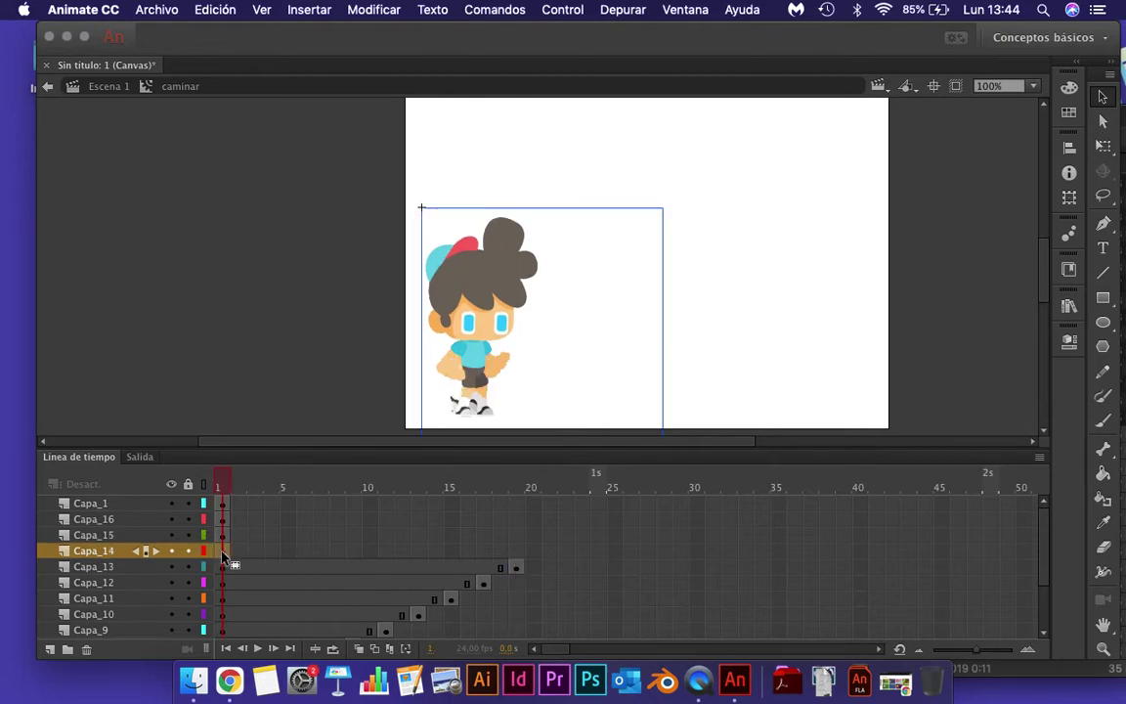
left_click_drag(226, 553, 549, 553)
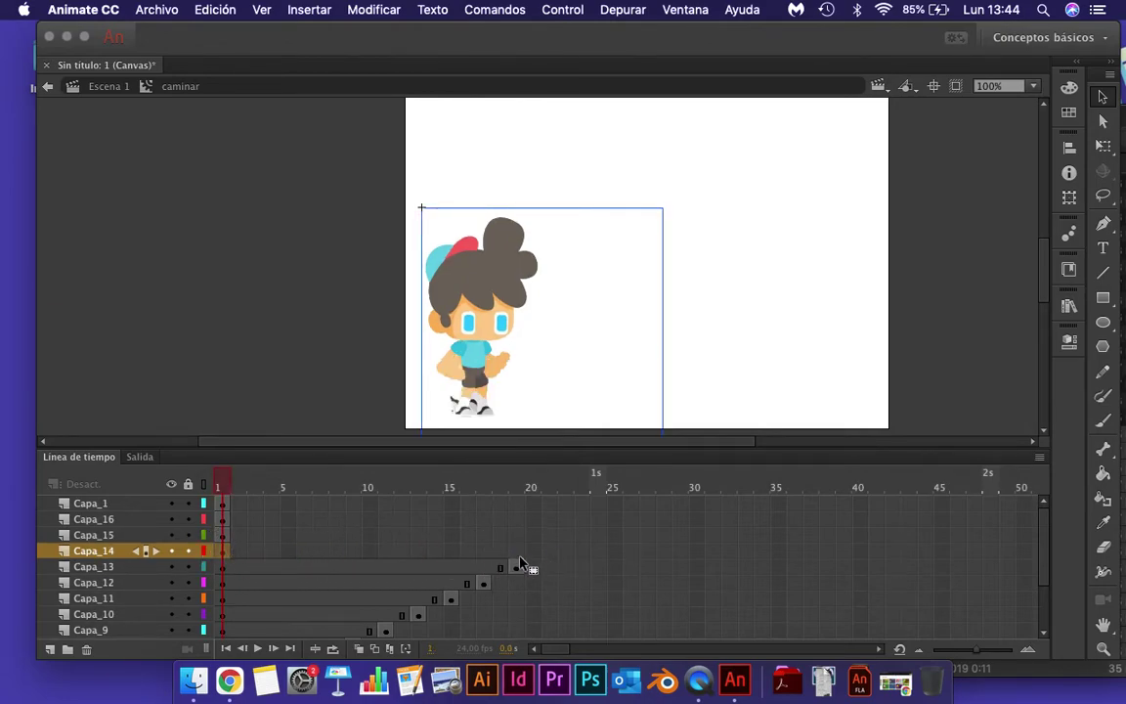
- Move the keyframes of Capa_15, Capa_16 and Capa_1 to frames 23, 25 and 27 respectively
left_click(226, 537)
mouse_move(230, 540)
left_mouse_down()
mouse_move(599, 534)
mouse_move(579, 537)
left_mouse_up()
left_click(226, 518)
left_click_drag(227, 523, 599, 520)
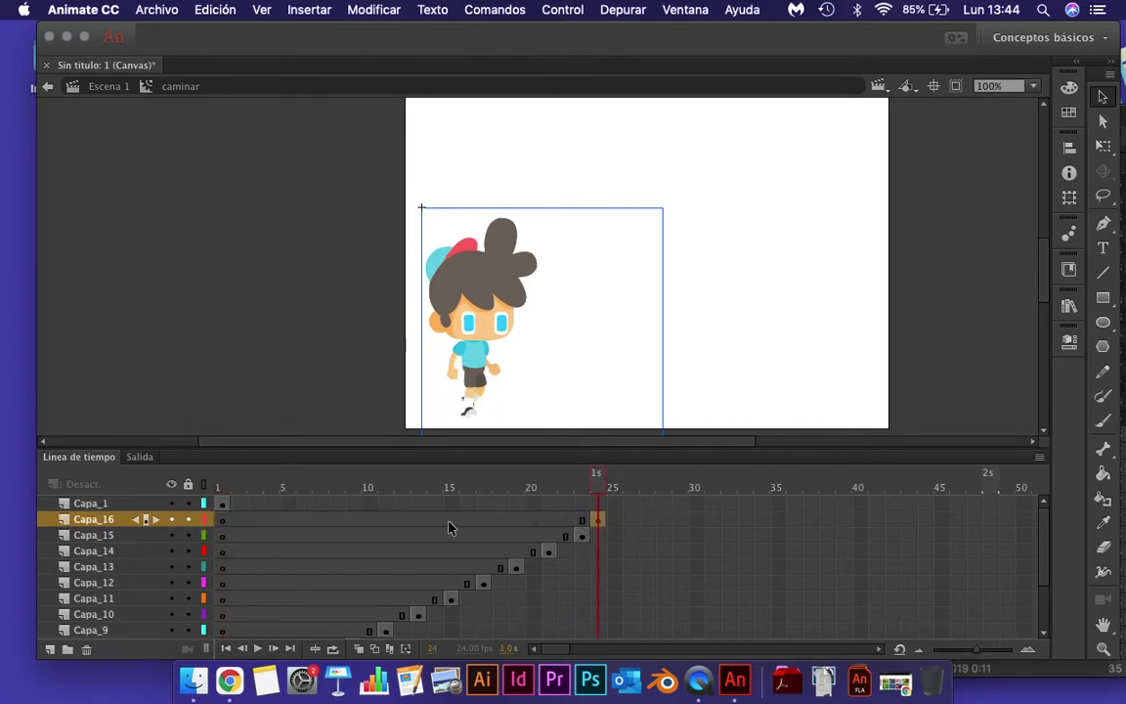
left_click(224, 504)
left_click_drag(226, 506, 624, 515)
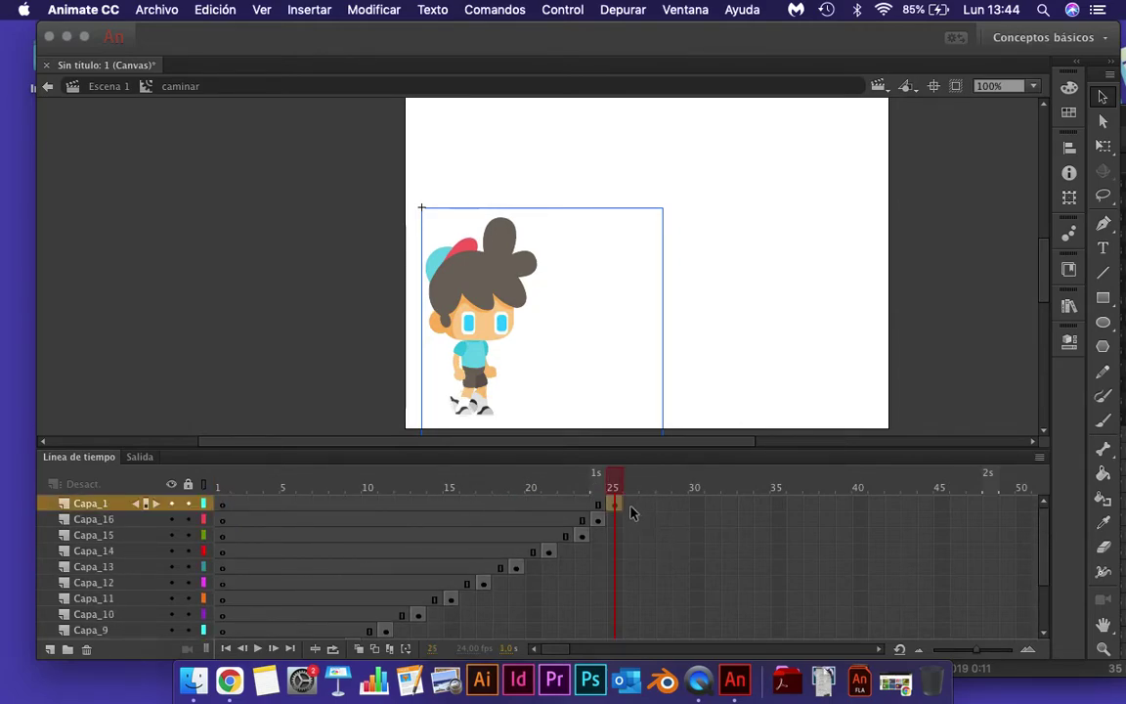
mouse_move(626, 506)
left_mouse_down()
mouse_move(648, 506)
mouse_move(621, 523)
mouse_move(631, 523)
left_mouse_up()
left_click(599, 521)
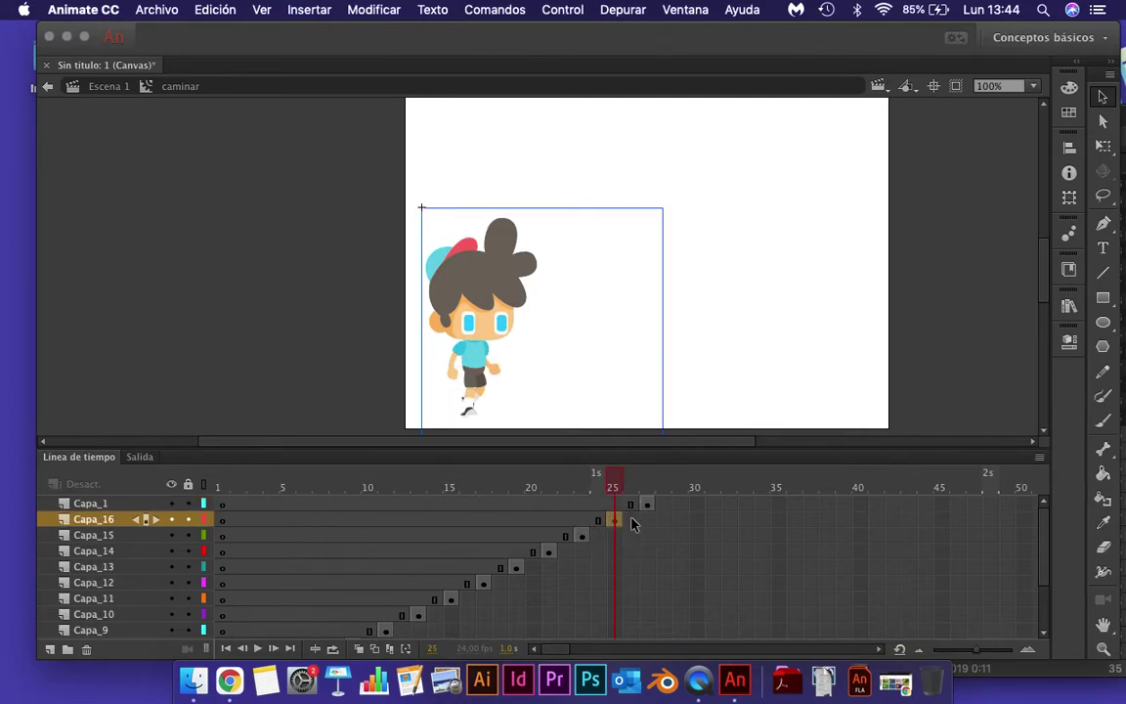
- Review the staggered keyframes across the layers and play the caminar timeline from its first frame
scroll(598, 581, "down", 5)
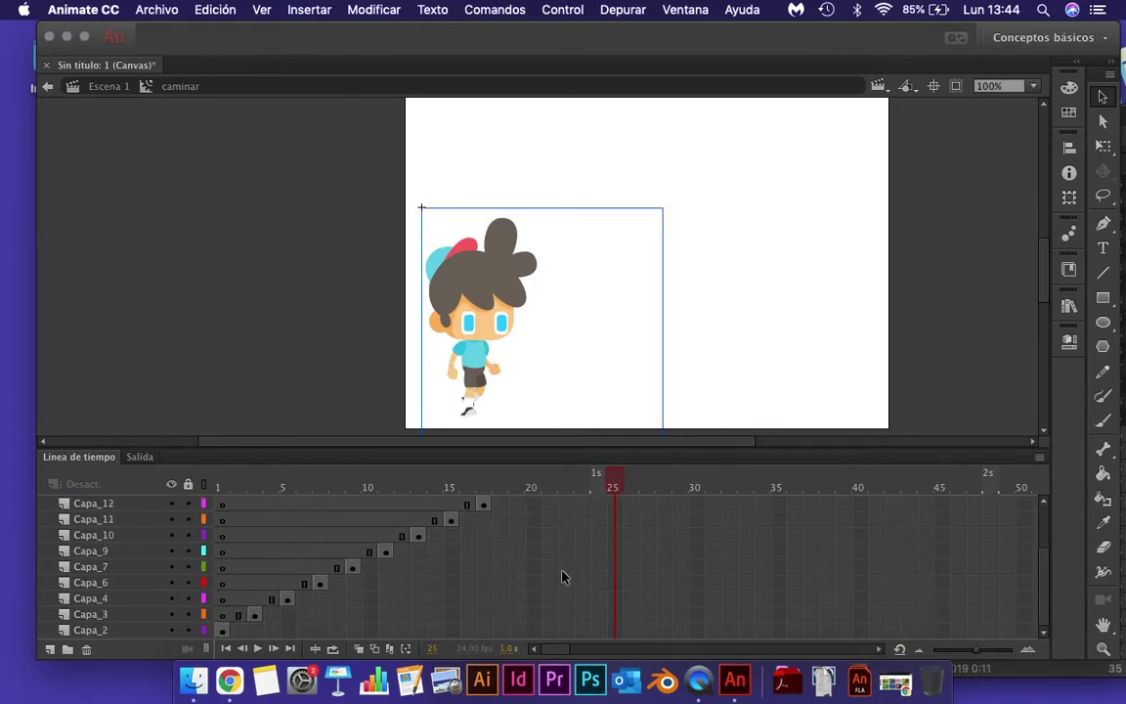
scroll(563, 576, "up", 5)
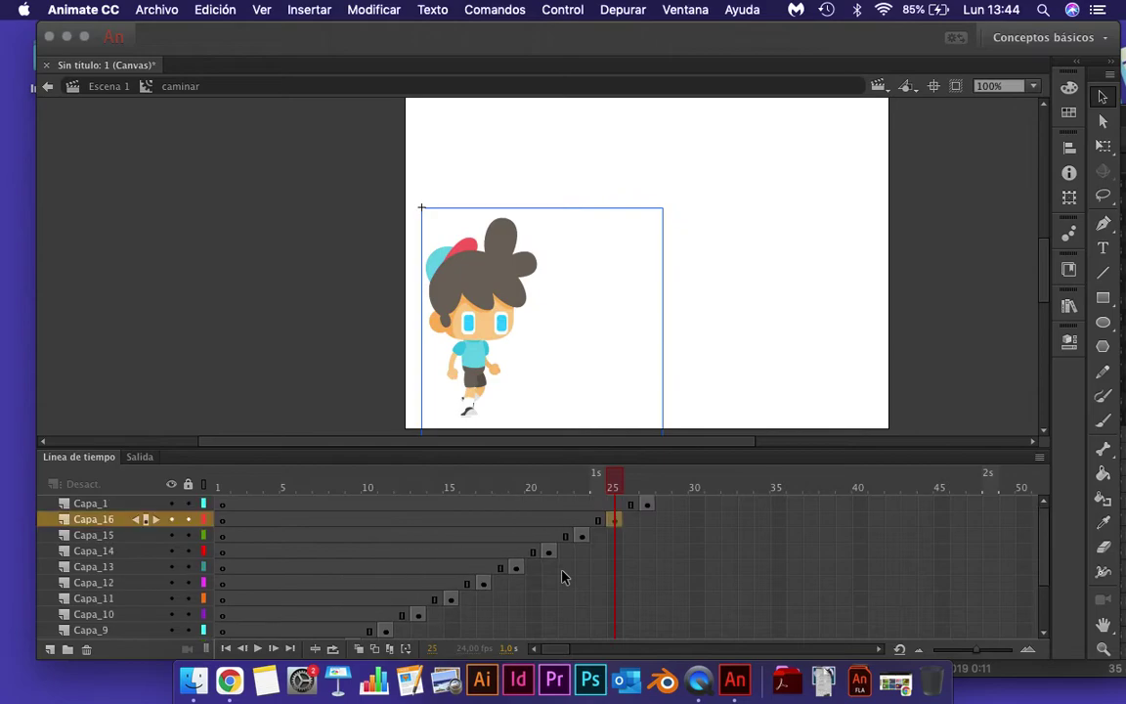
left_click(226, 649)
left_click(258, 649)
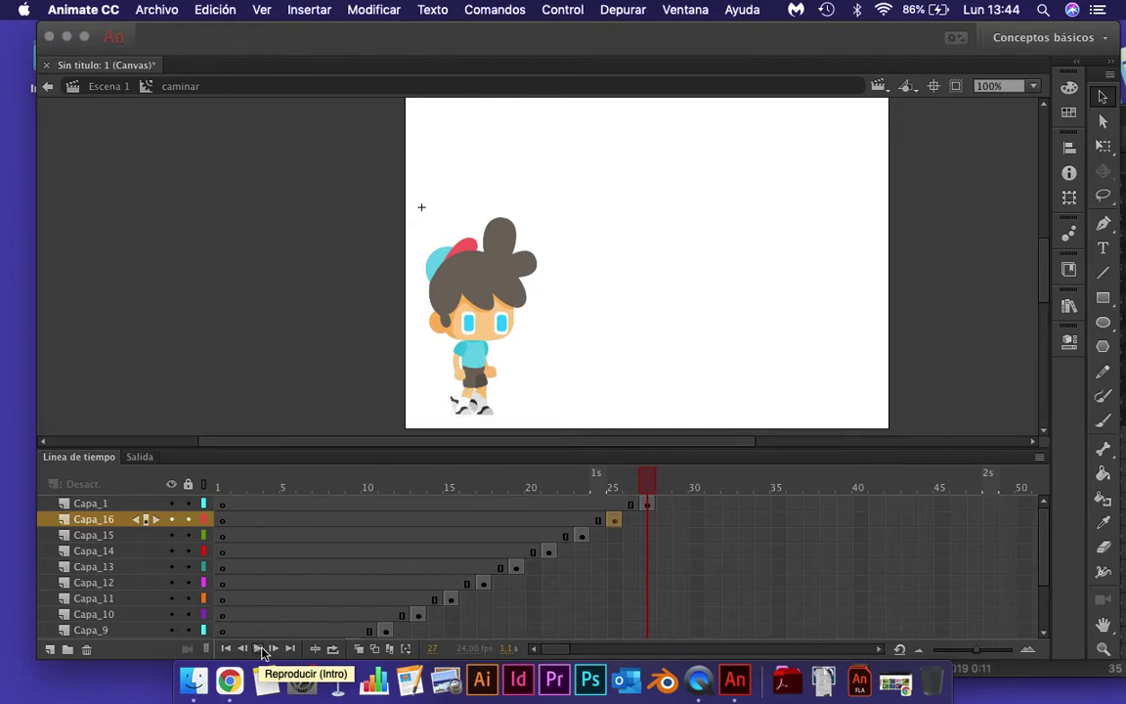
left_click(260, 649)
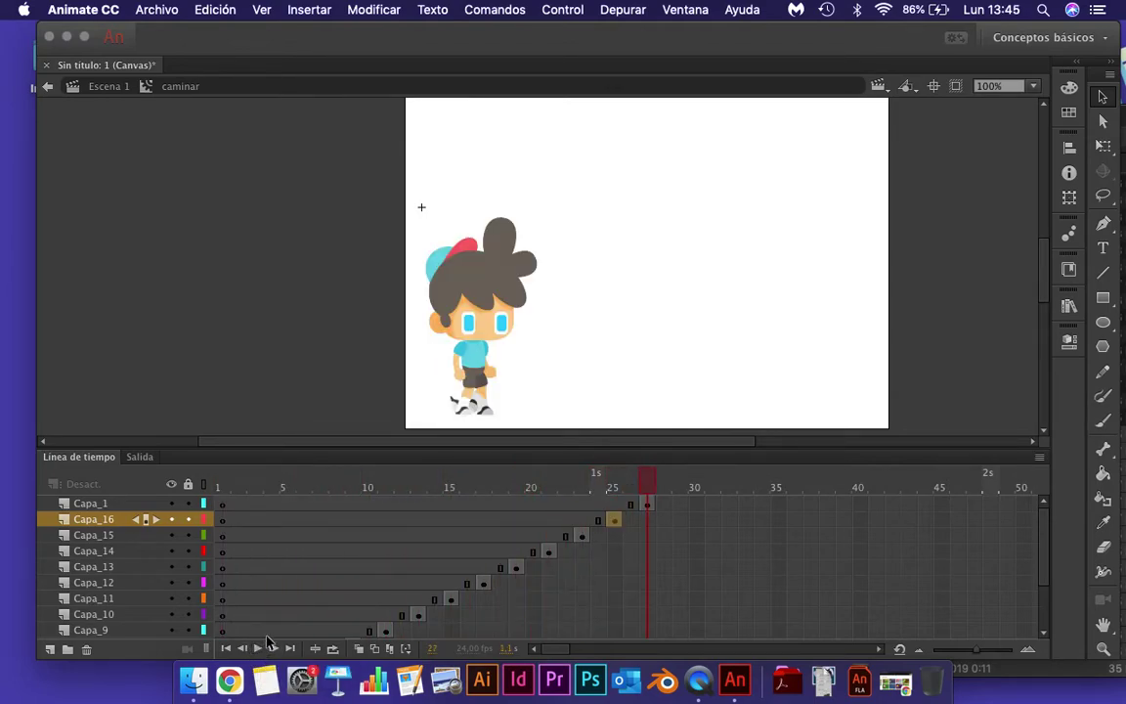
- Insert a frame at frame 2 of Capa_2 to hold its walk sprite for two frames
scroll(250, 534, "down", 3)
left_click(270, 615)
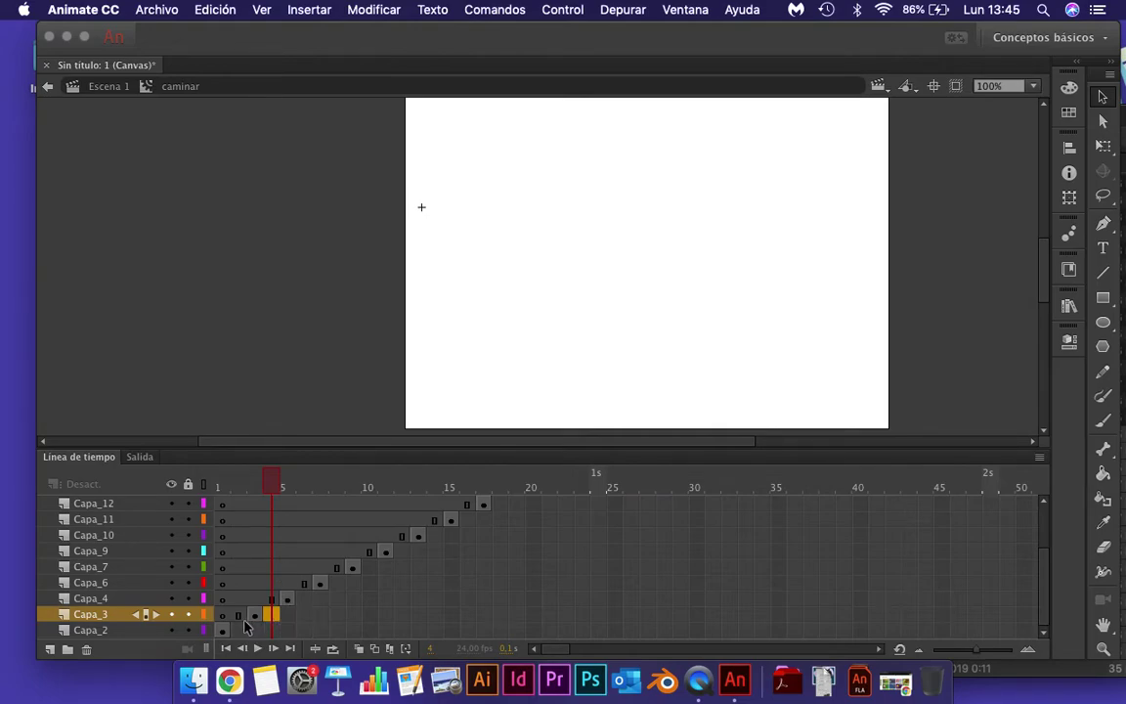
left_click(237, 630)
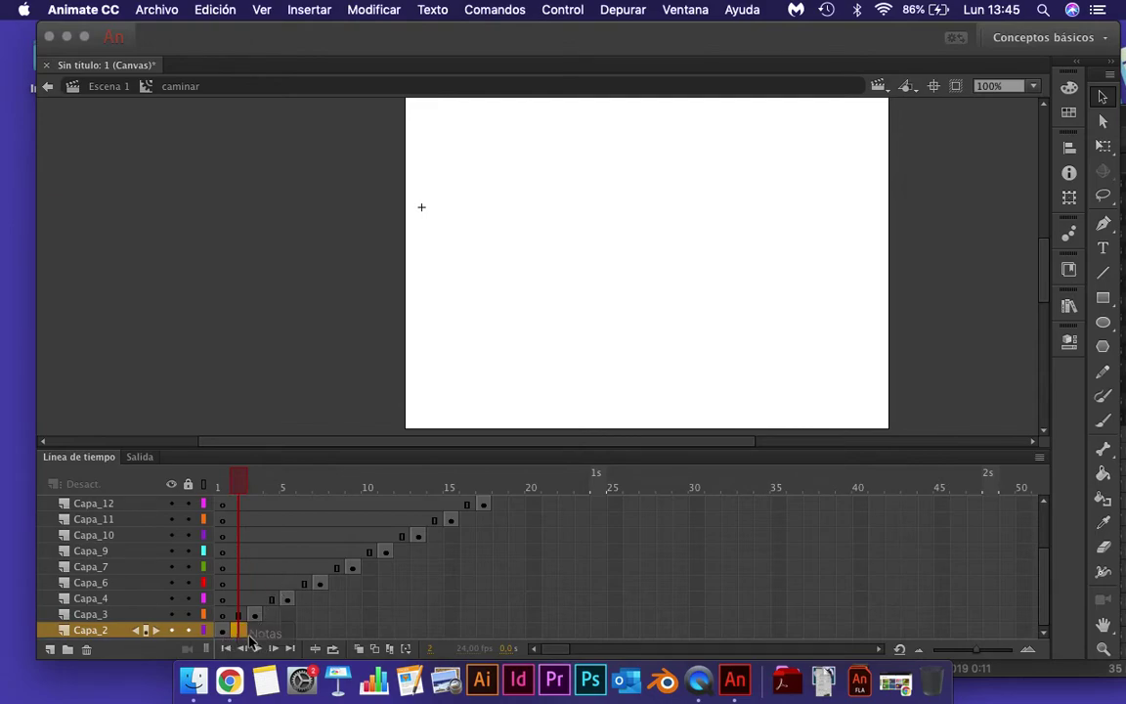
right_click(238, 630)
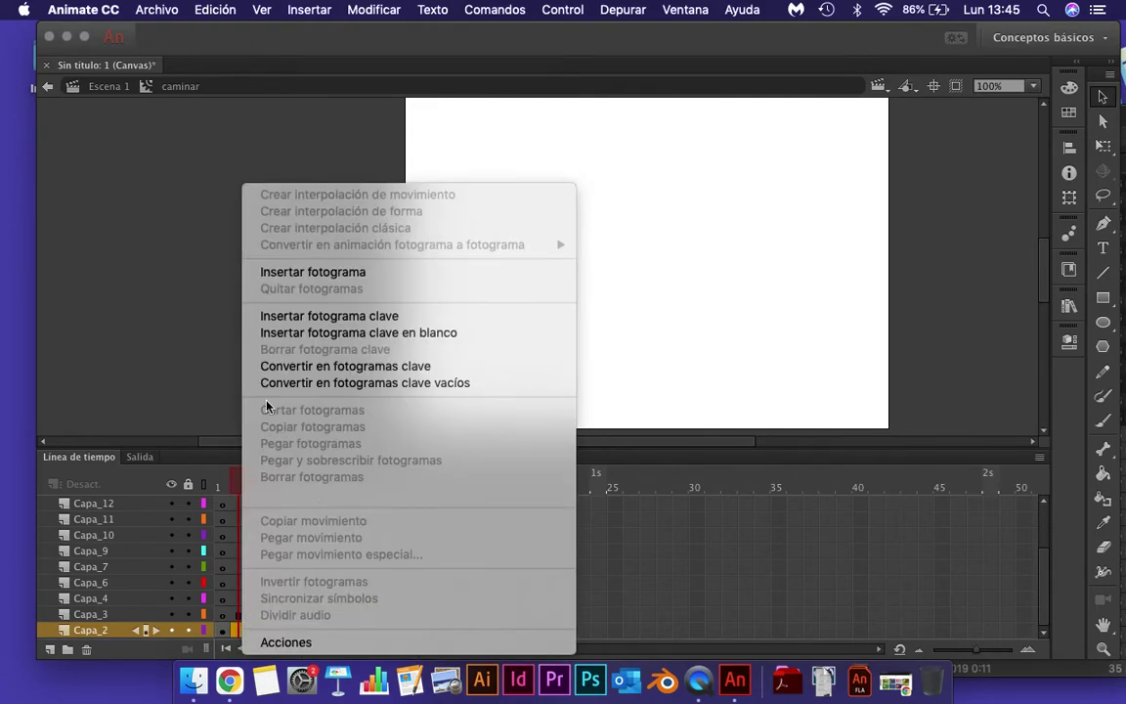
left_click(296, 273)
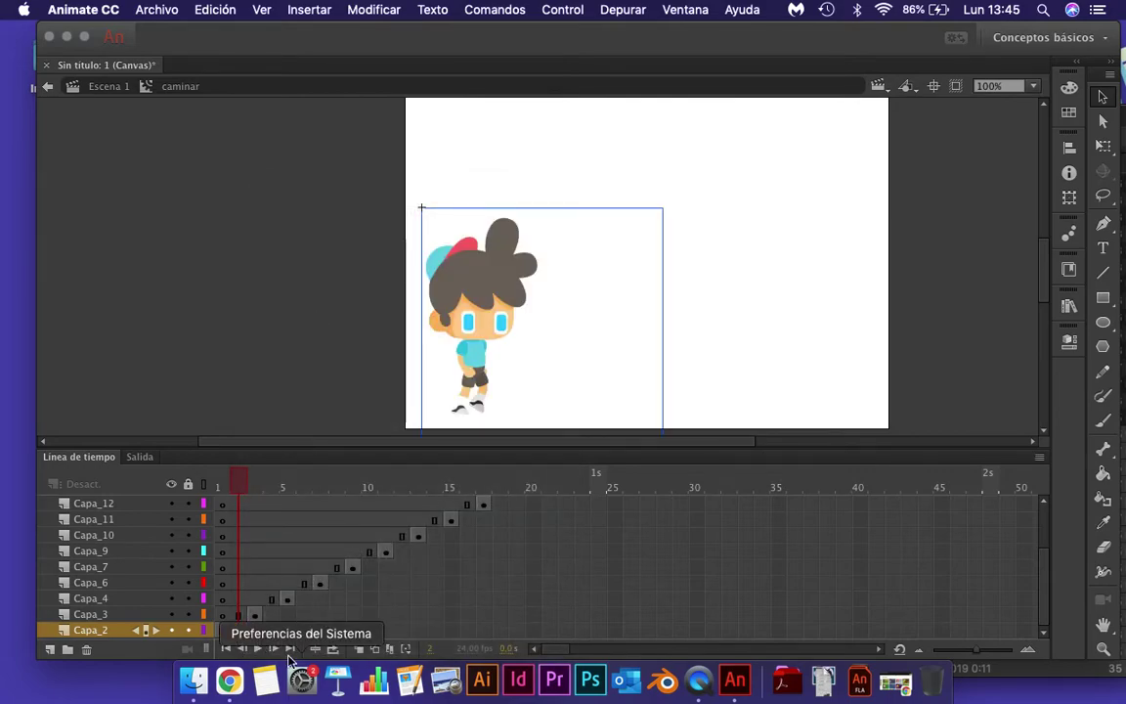
- Insert hold frames in Capa_3, Capa_4, Capa_6, Capa_7, Capa_9 and Capa_10 at frames 4, 6, 8, 10, 12 and 14 respectively
left_click(271, 616)
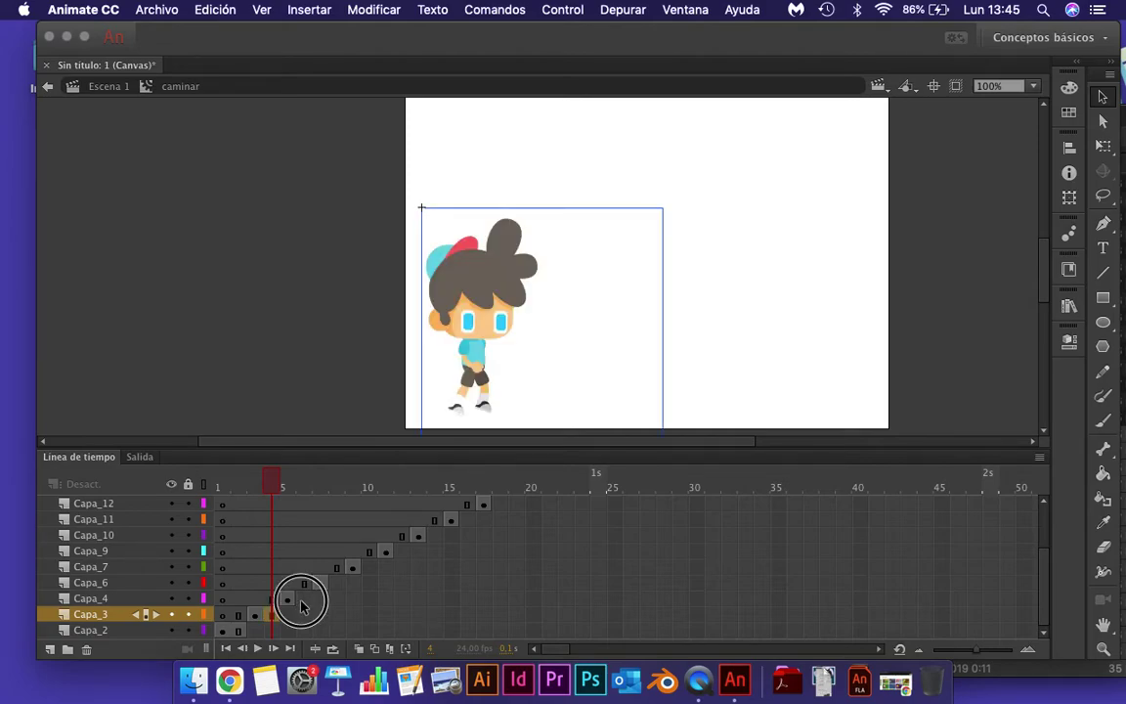
left_click(303, 599)
left_click(335, 584)
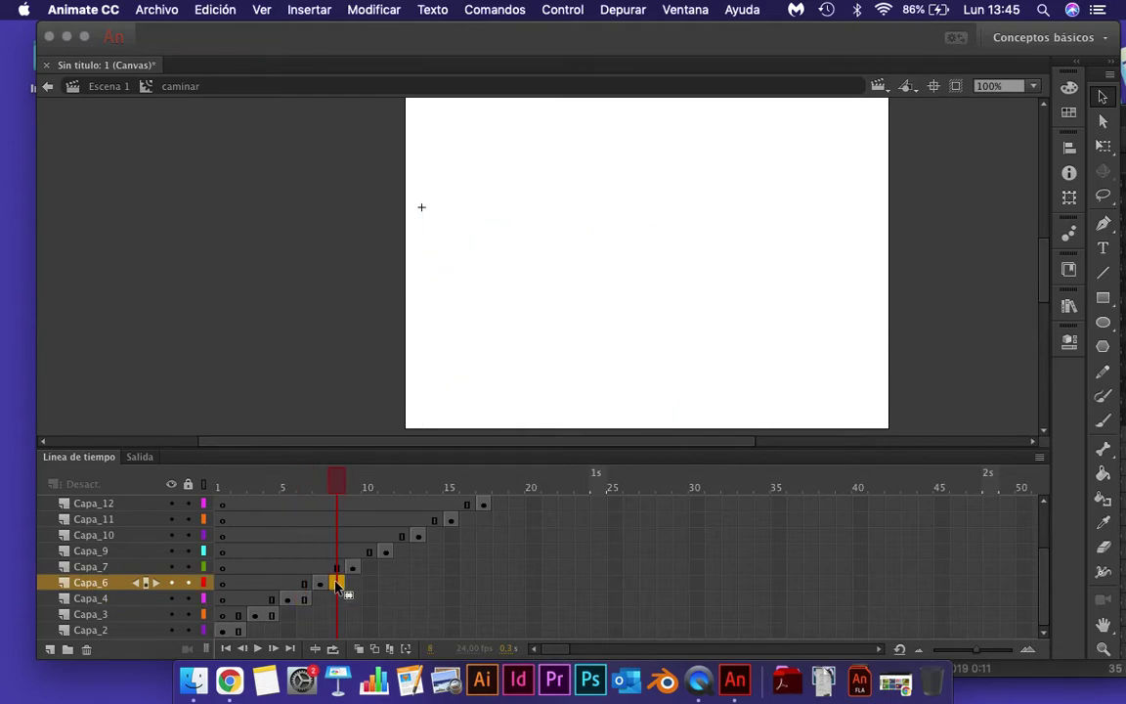
left_click(369, 568)
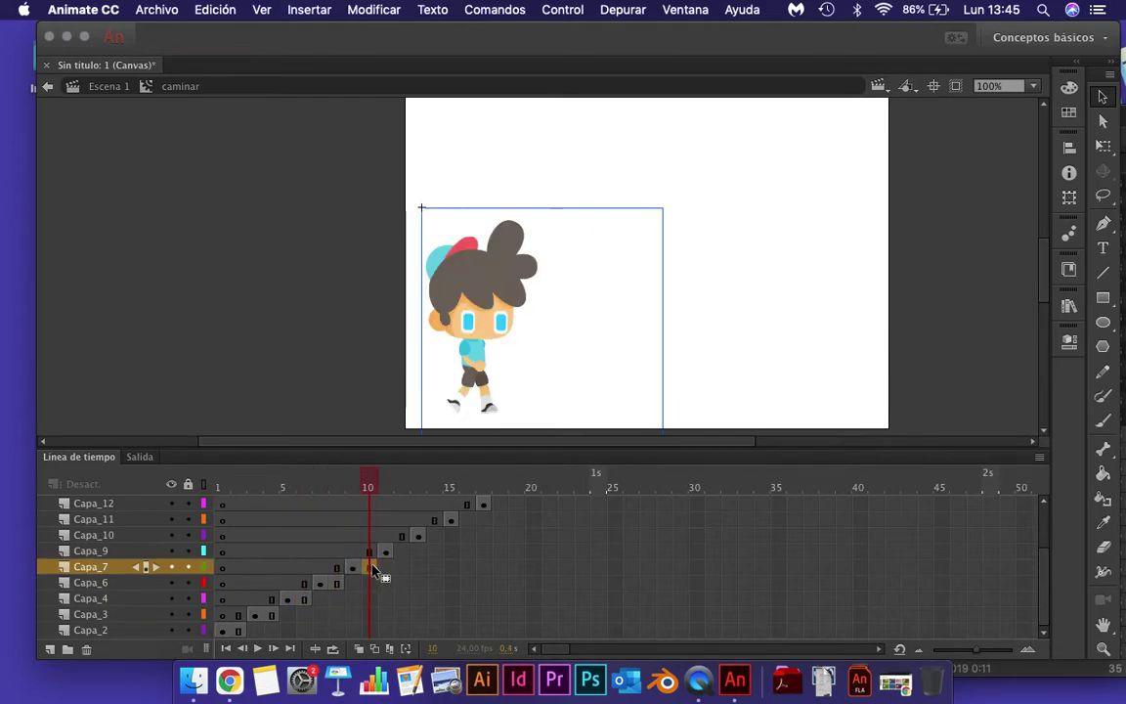
left_click(403, 552)
left_click(435, 535)
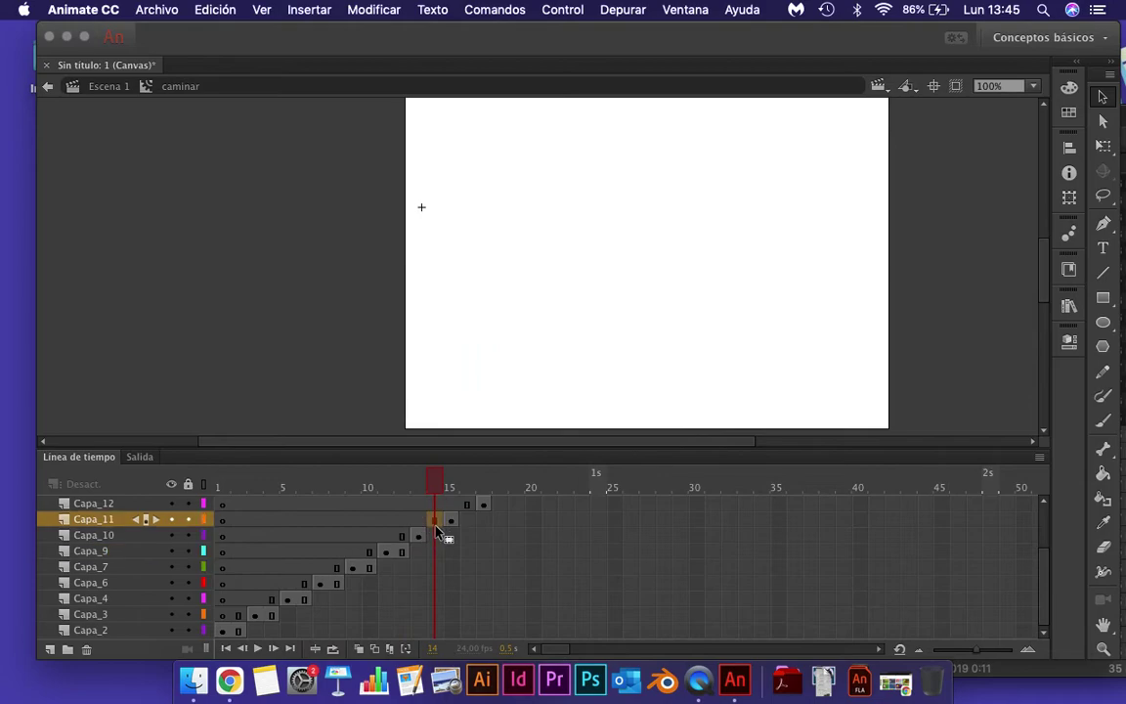
- Insert hold frames in Capa_11 through Capa_16 at frames 16, 18, 20, 22, 24 and 26 respectively
scroll(459, 572, "up", 4)
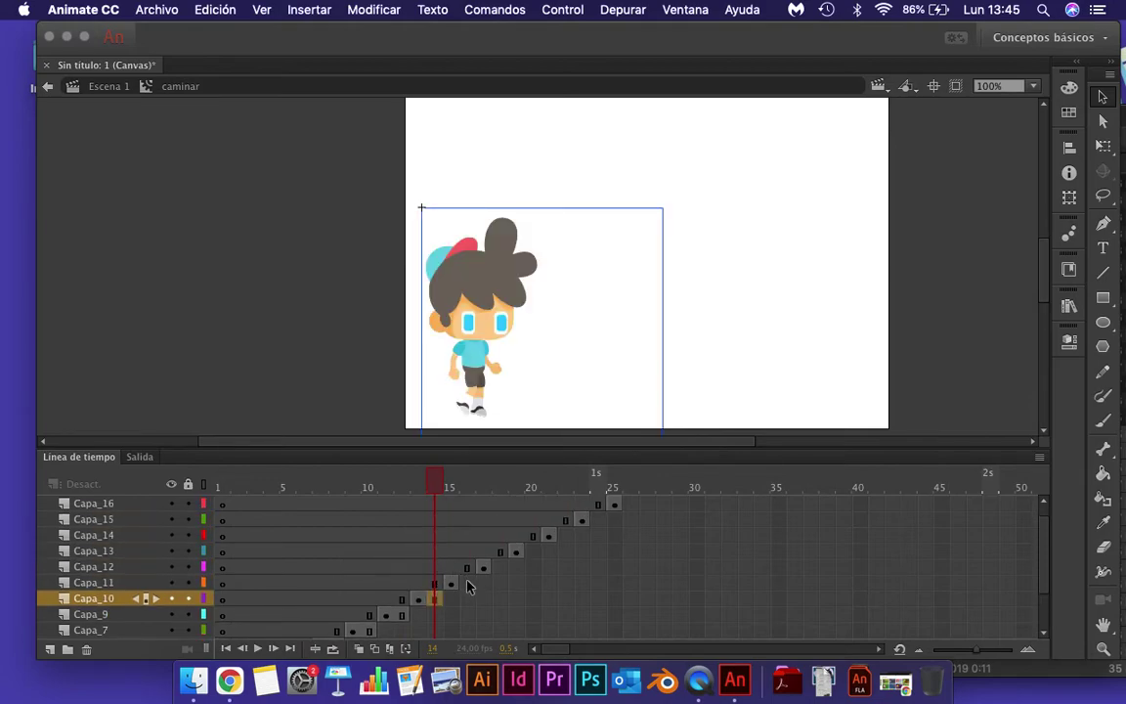
left_click(468, 585)
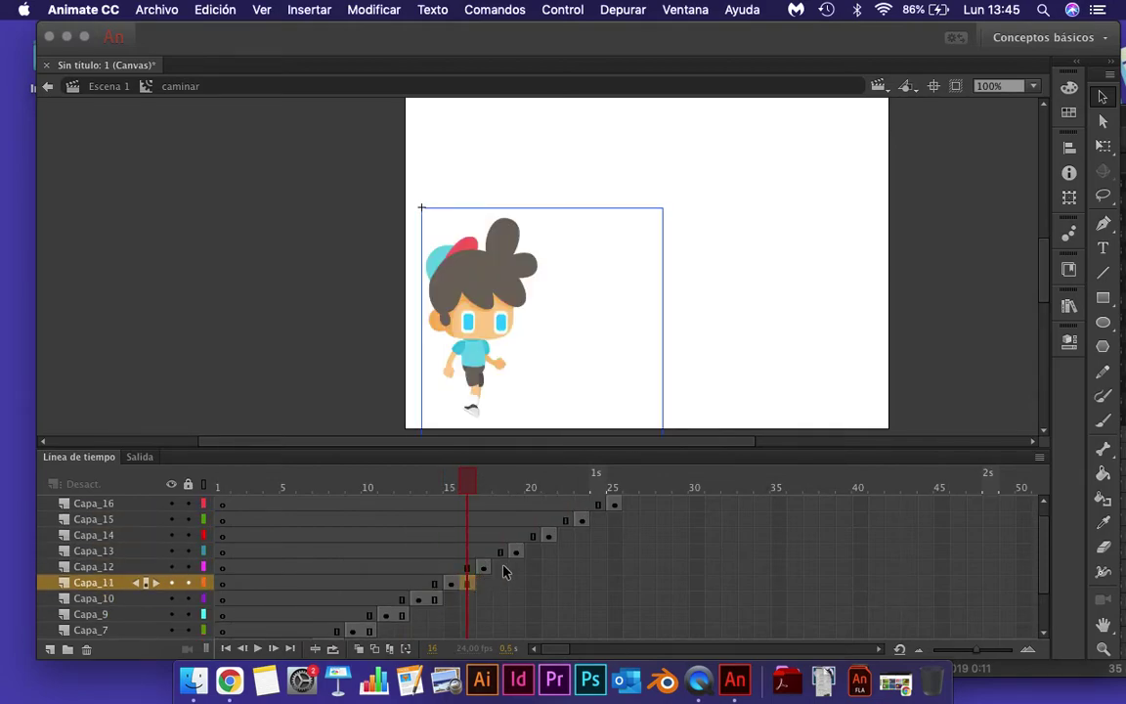
left_click(499, 568)
left_click(535, 552)
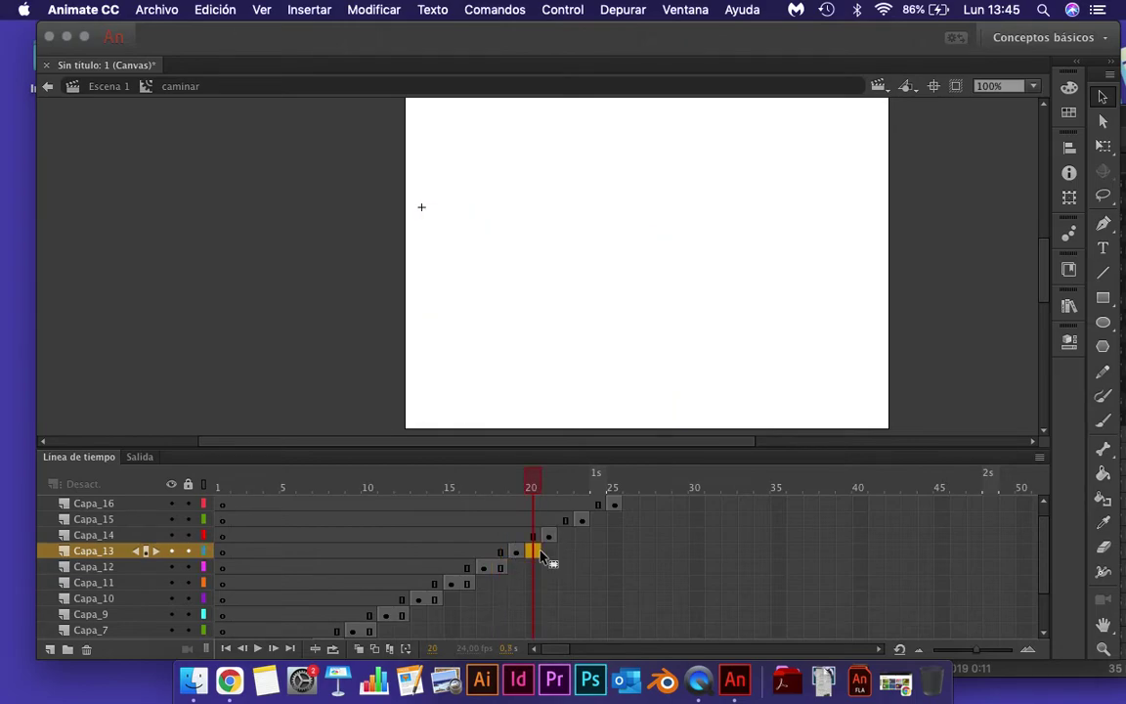
left_click(567, 536)
left_click(597, 520)
scroll(601, 523, "up", 1)
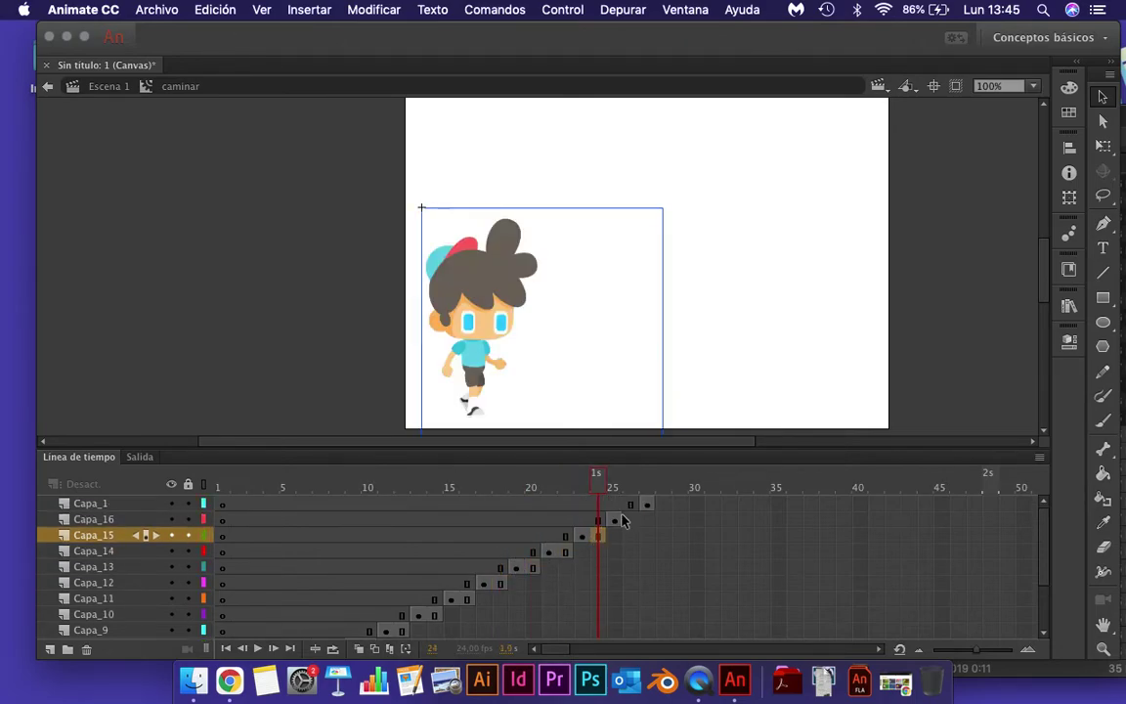
left_click(631, 520)
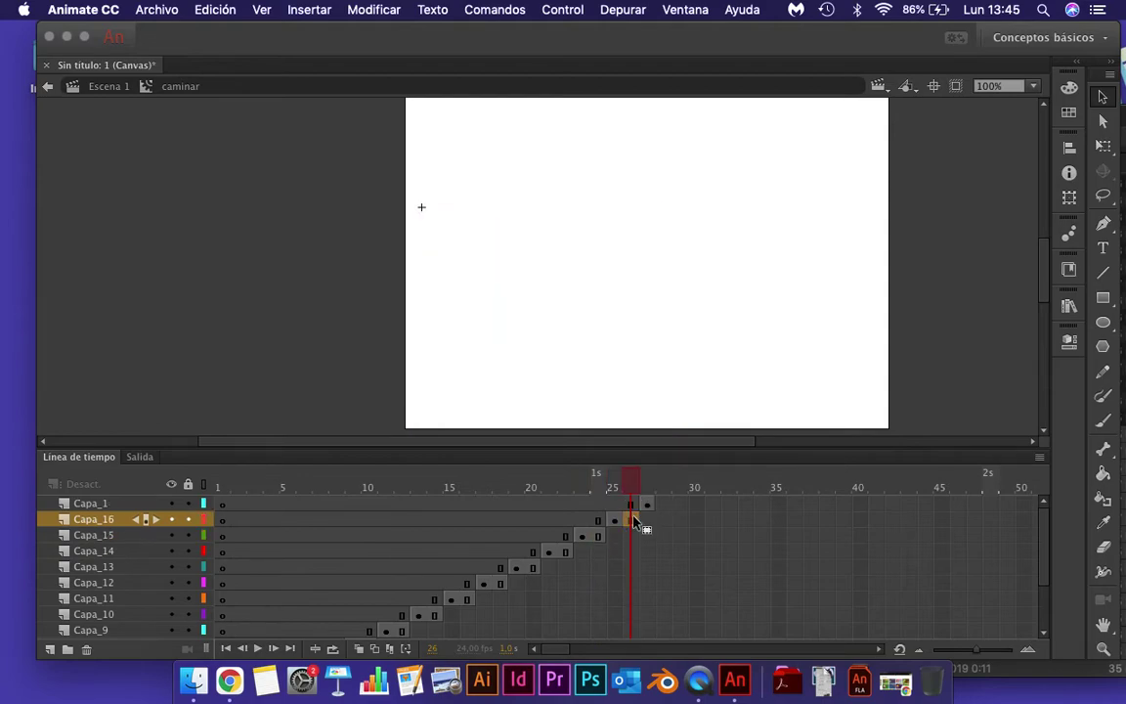
- Play the caminar clip from its first frame, then loop it over frames 1 to 27 to check the walk cycle and stop playback
left_click(225, 649)
left_click(256, 648)
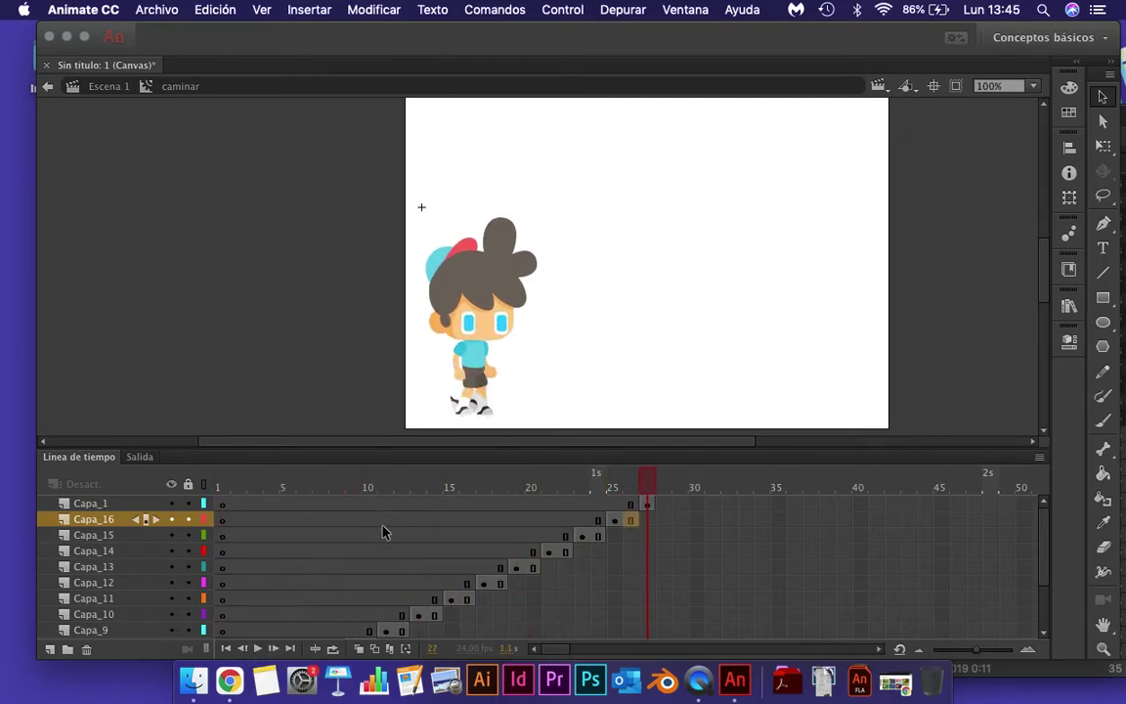
left_click(332, 648)
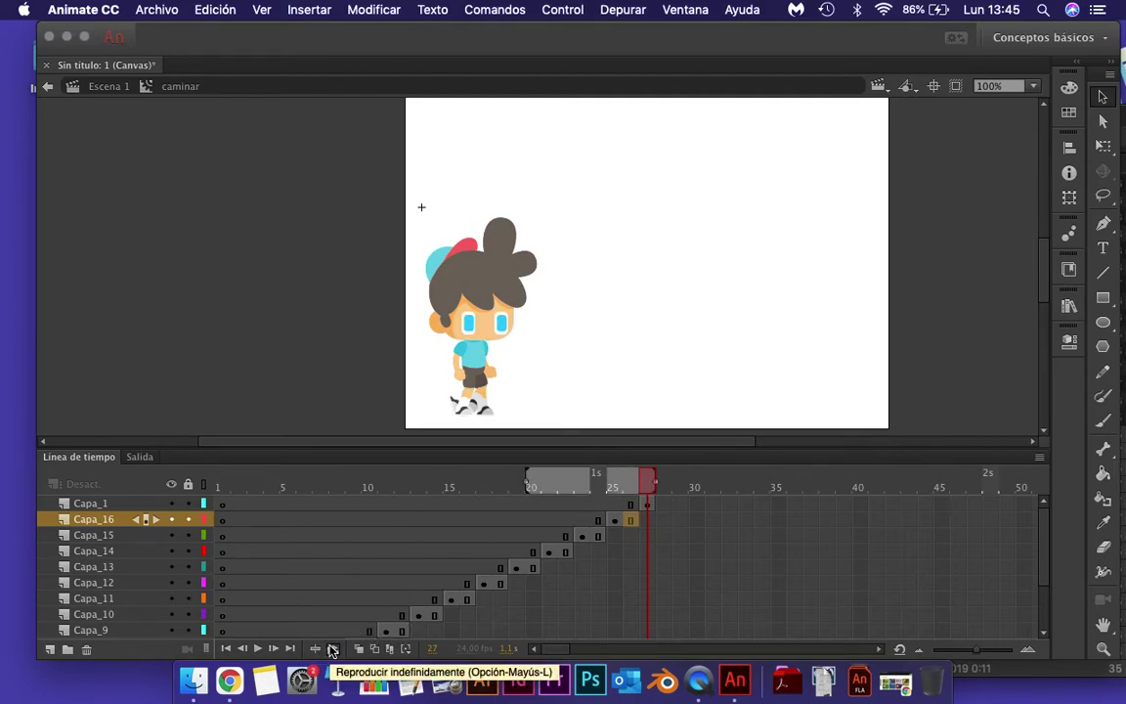
left_click_drag(526, 472, 8, 459)
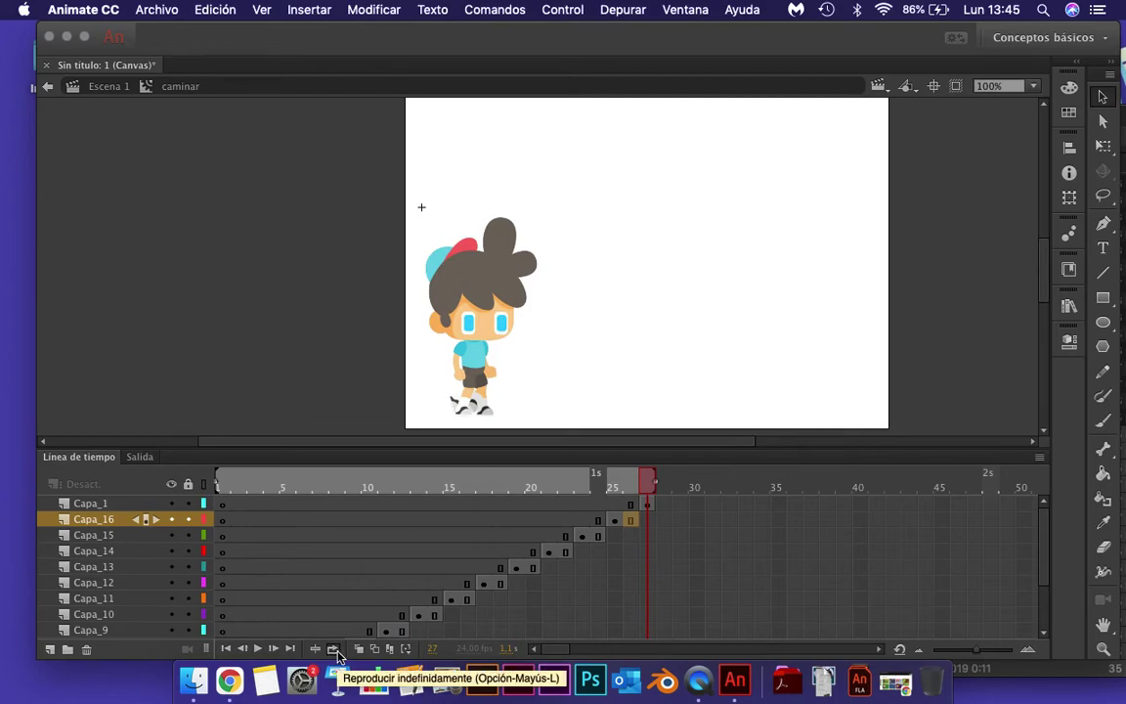
left_click(257, 649)
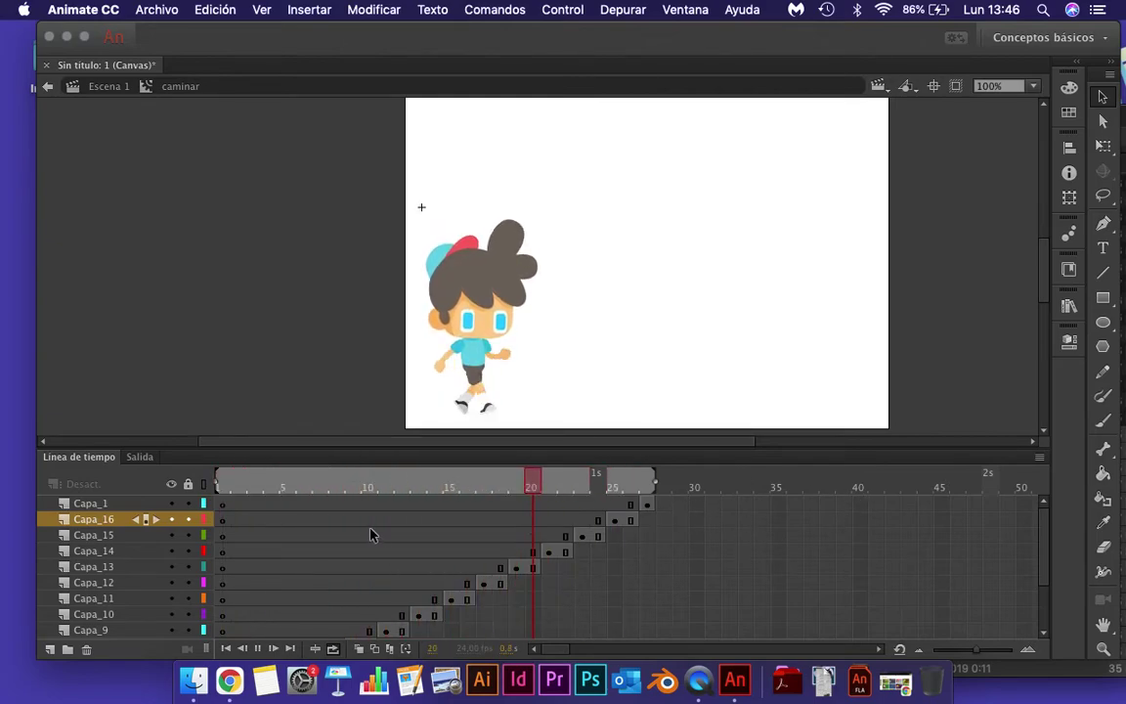
scroll(369, 533, "down", 3)
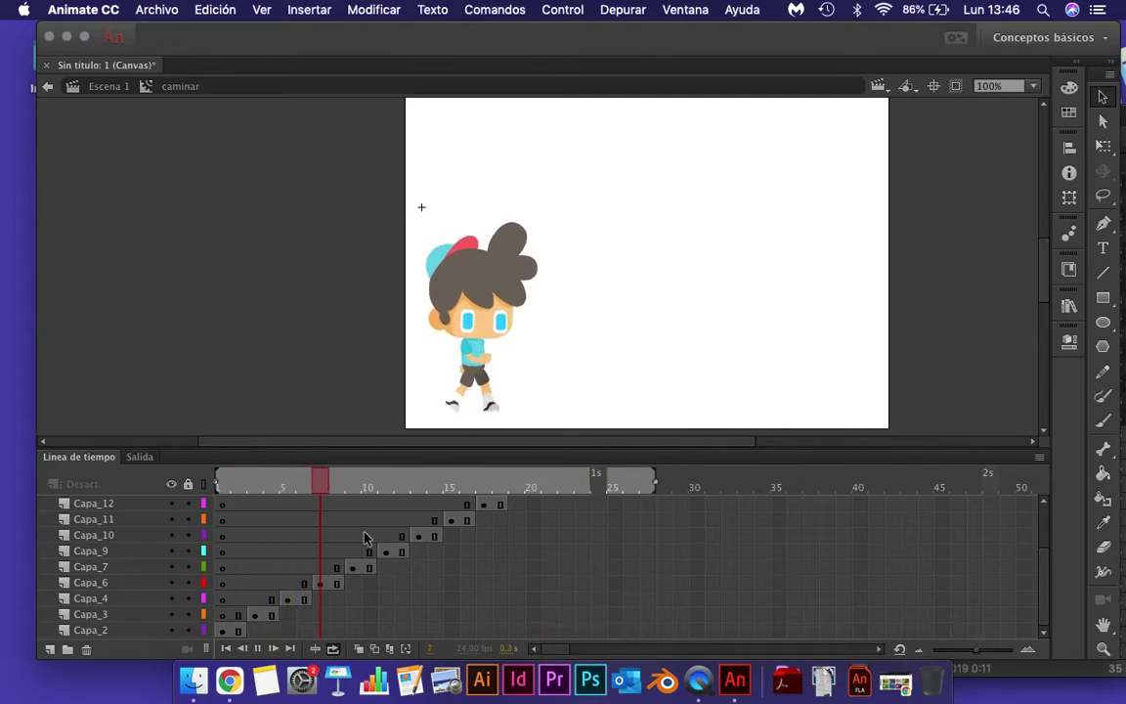
scroll(364, 540, "up", 3)
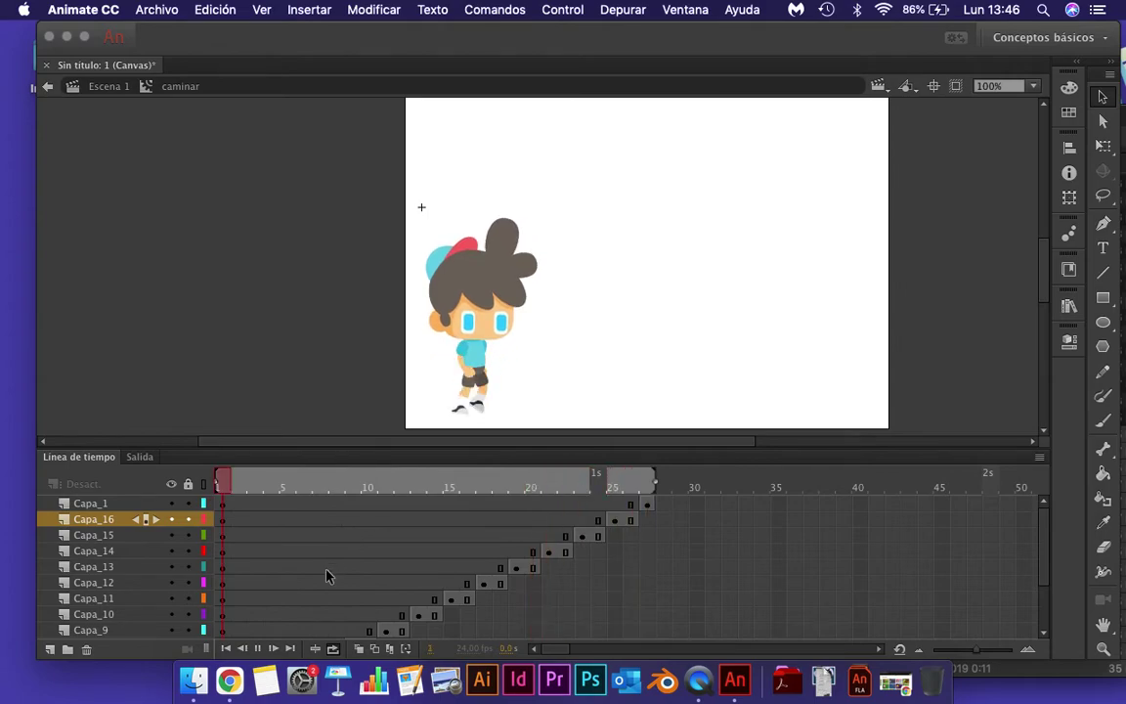
left_click(258, 649)
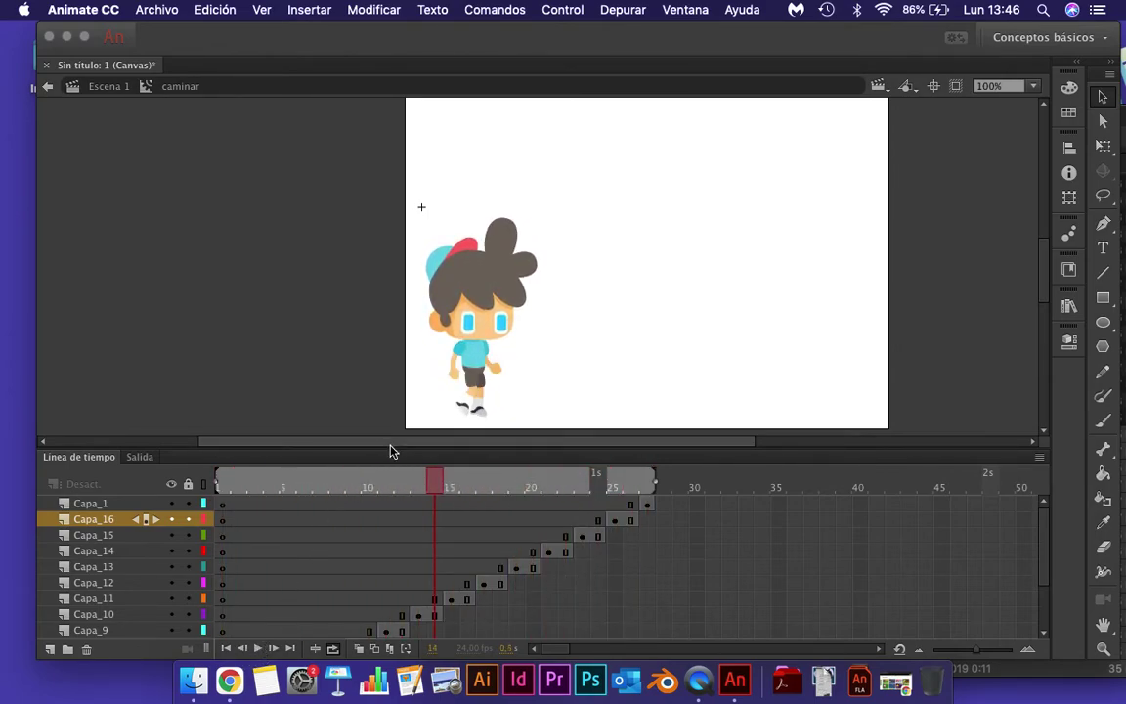
- Return the playhead to frame 1, go back to Escena 1 and play the main timeline
left_click_drag(284, 479, 87, 486)
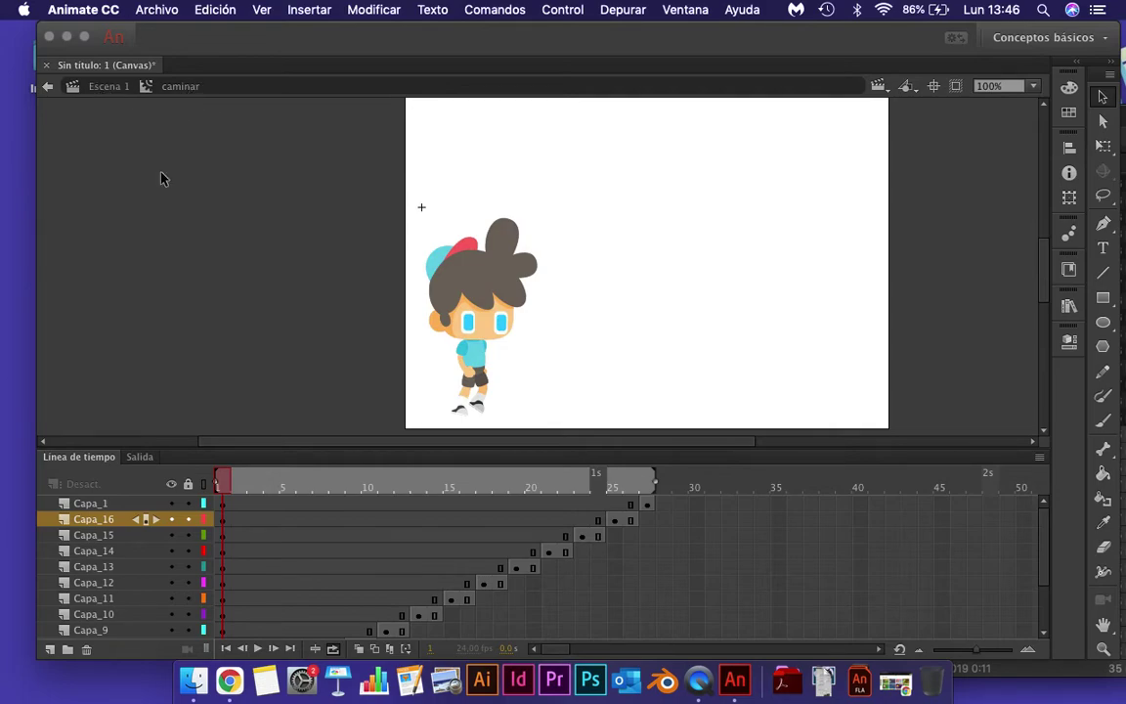
left_click(110, 88)
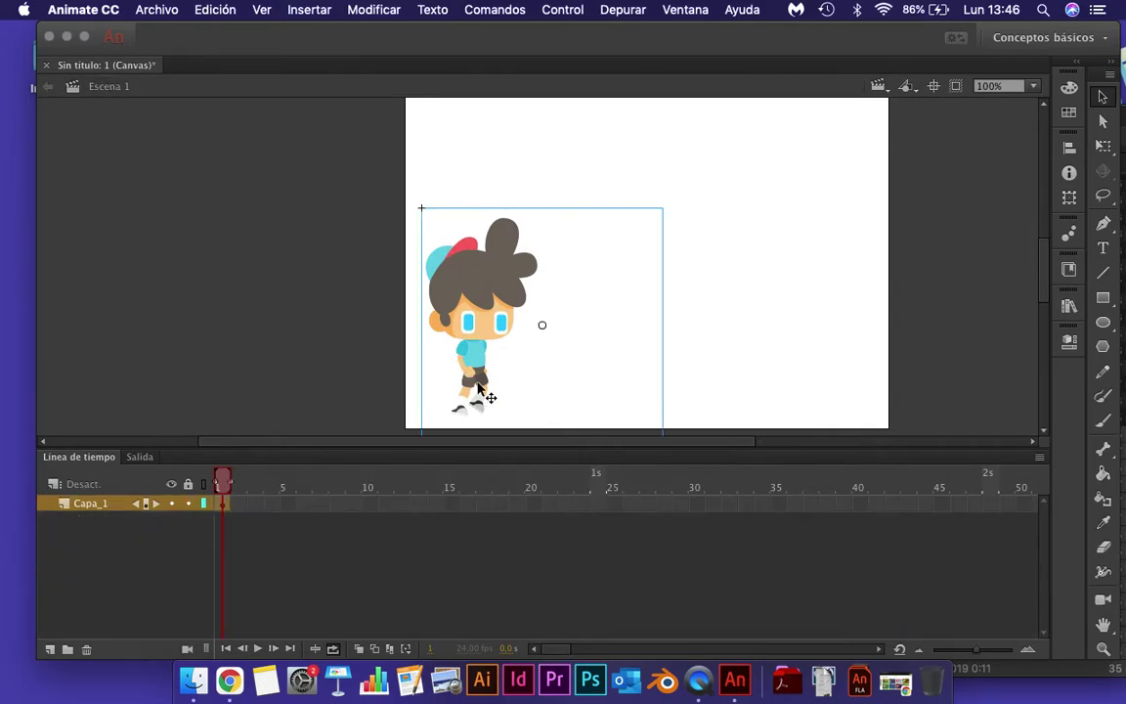
left_click(243, 334)
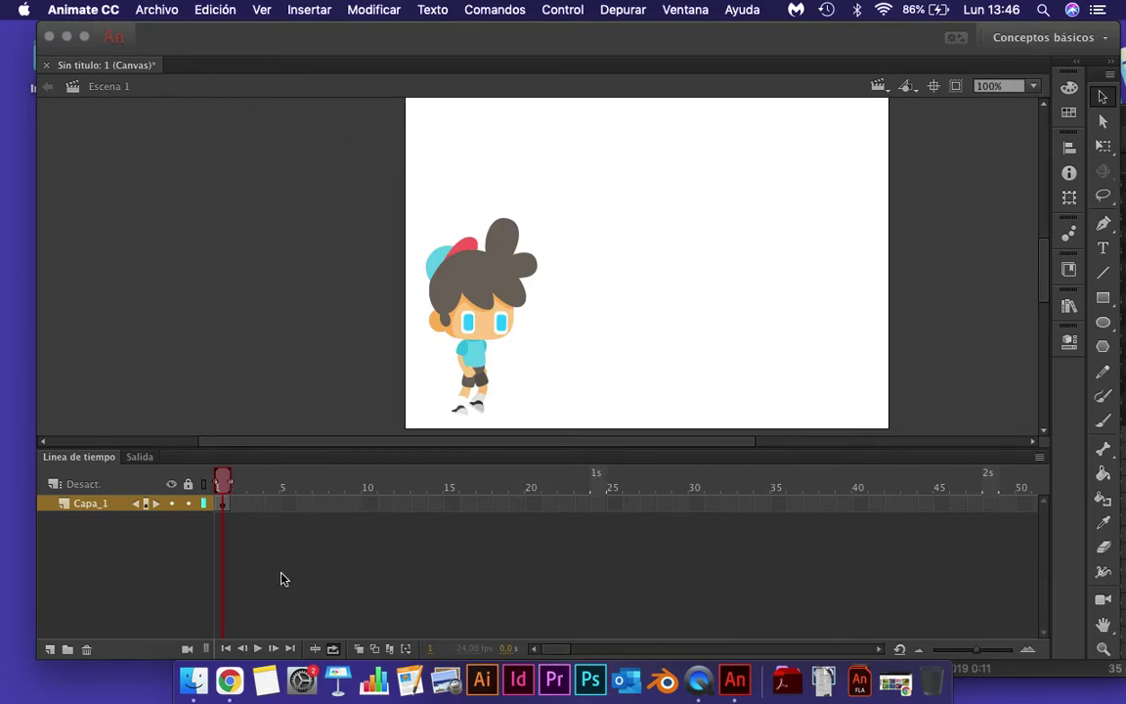
left_click(259, 648)
- Extend Capa_1 of Escena 1 to frame 24 and turn off loop playback
left_click(368, 503)
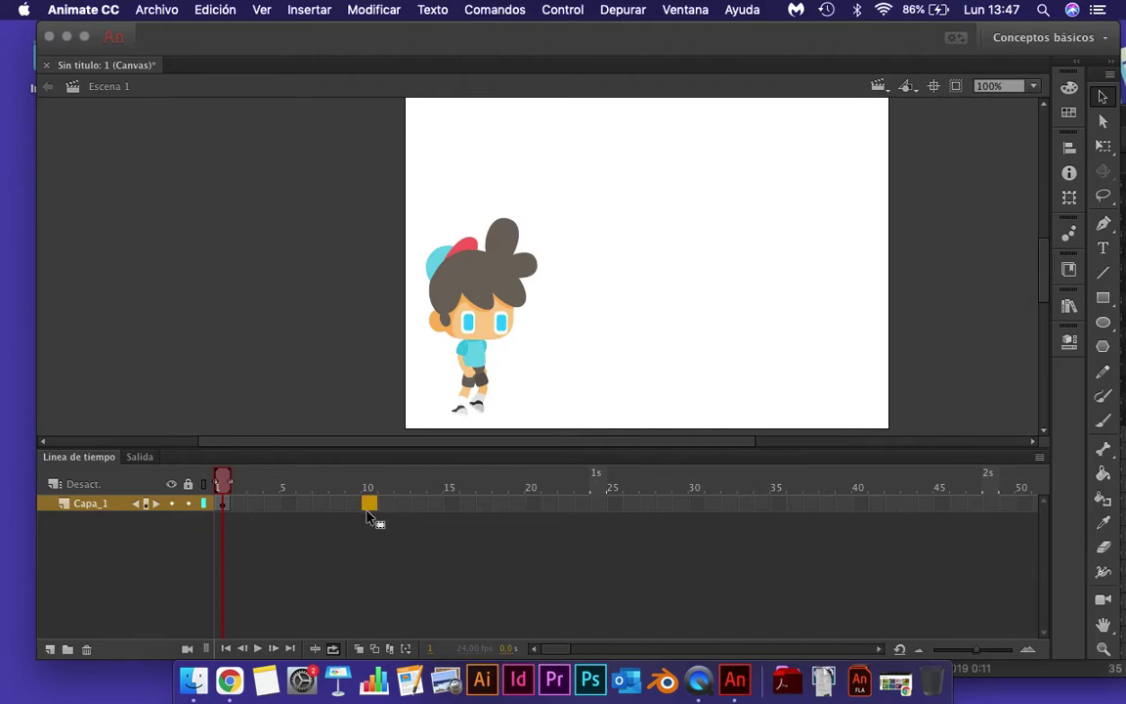
left_click(600, 504)
right_click(604, 505)
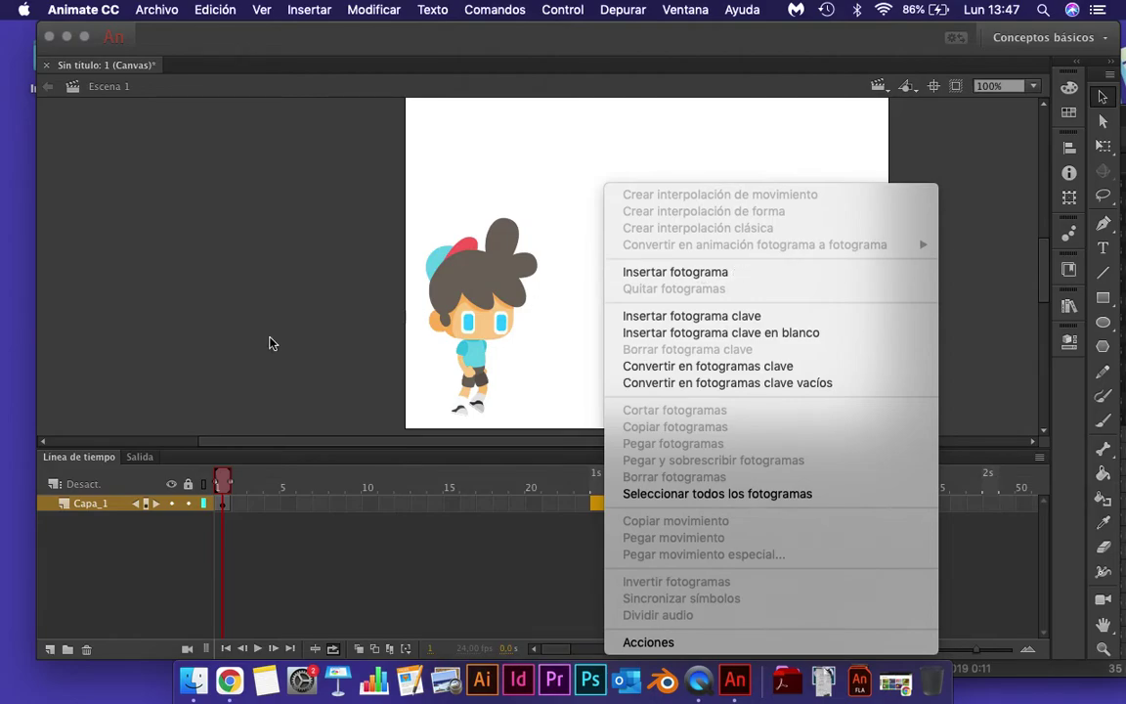
left_click(411, 406)
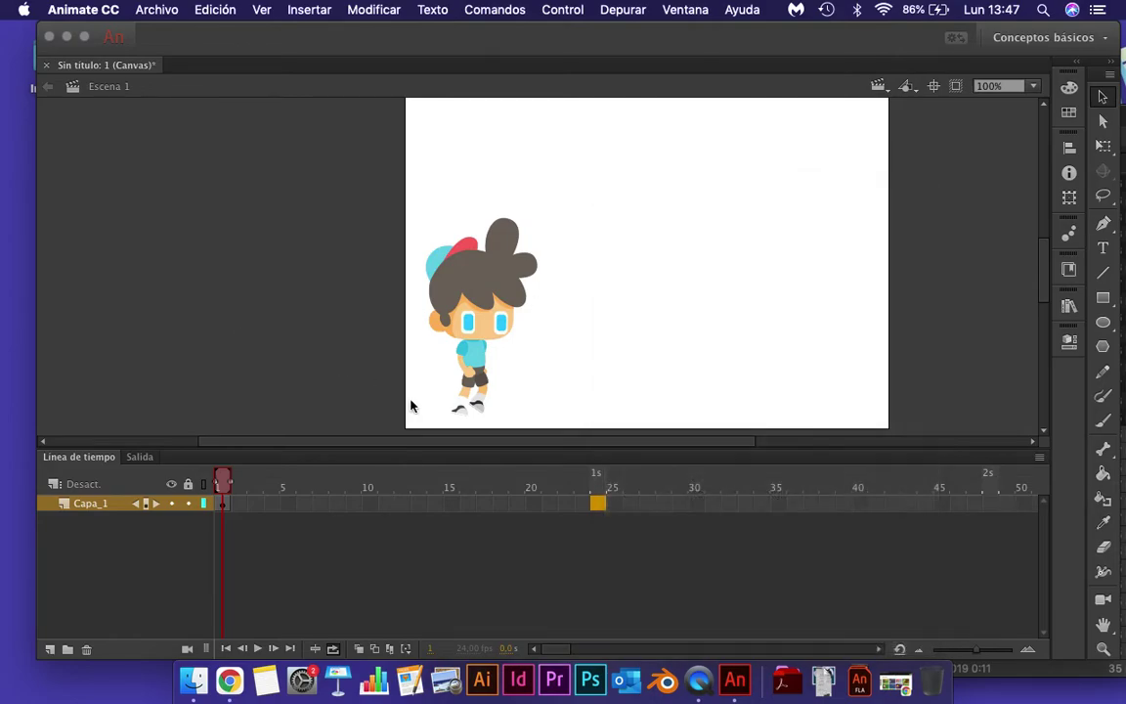
right_click(594, 508)
left_click(683, 276)
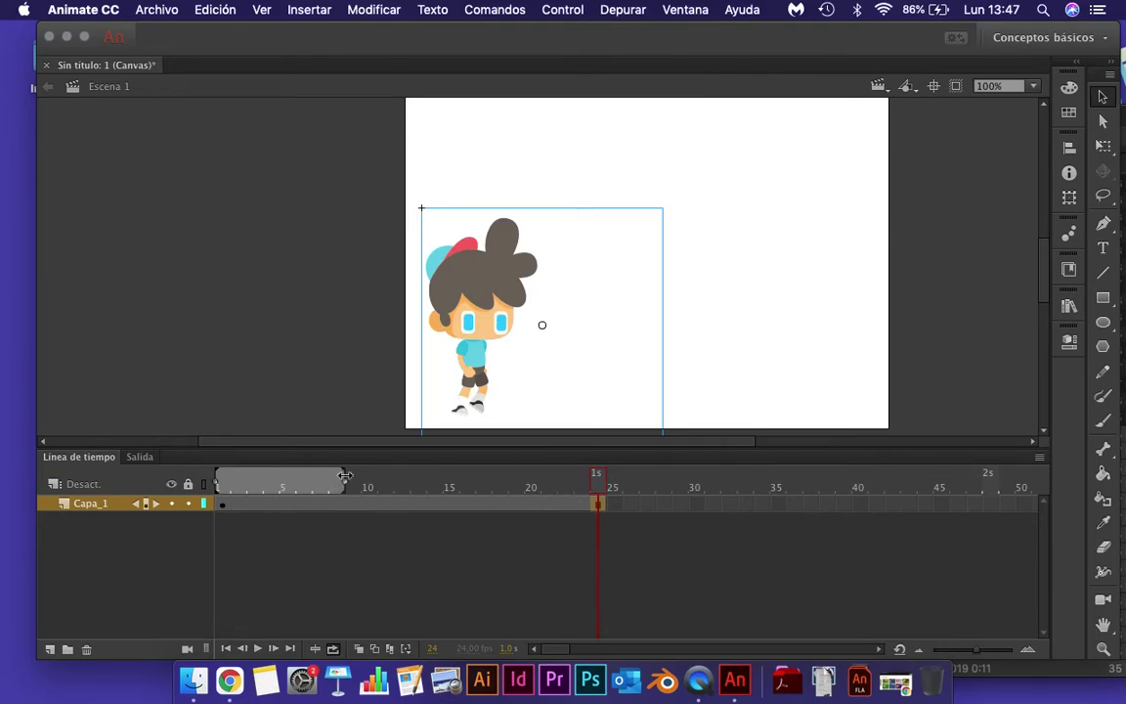
left_click_drag(345, 475, 244, 475)
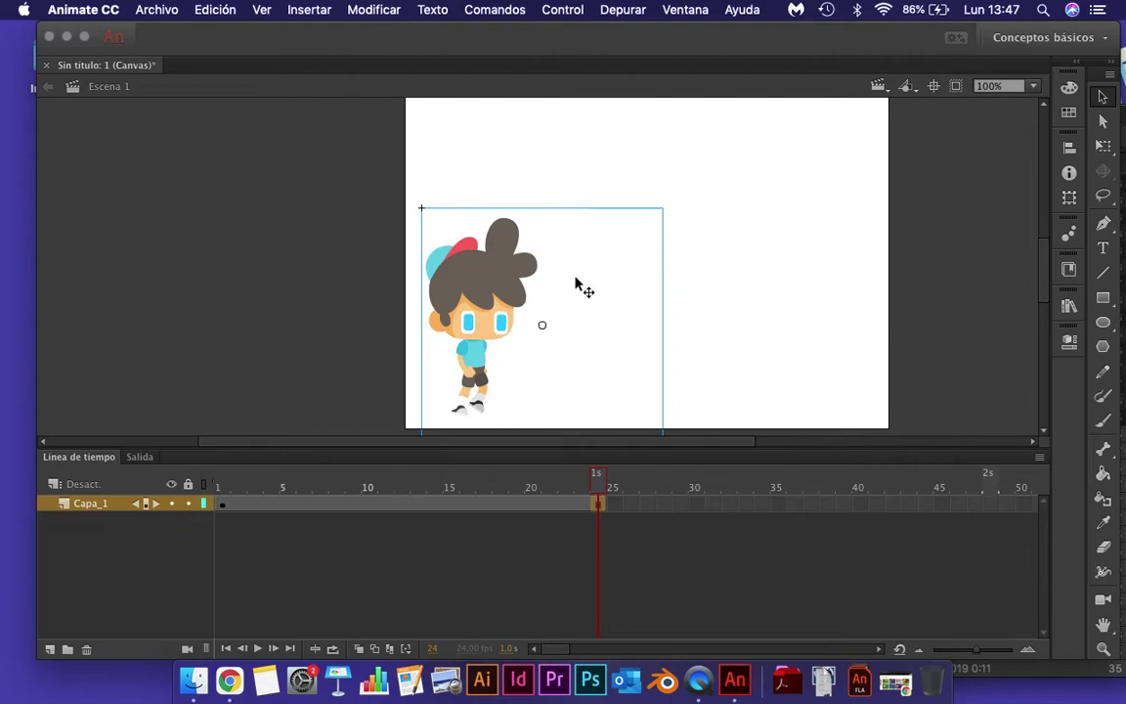
- Create a motion tween on Capa_1 and move the character horizontally to the right side of the stage at frame 24
right_click(455, 504)
left_click(514, 194)
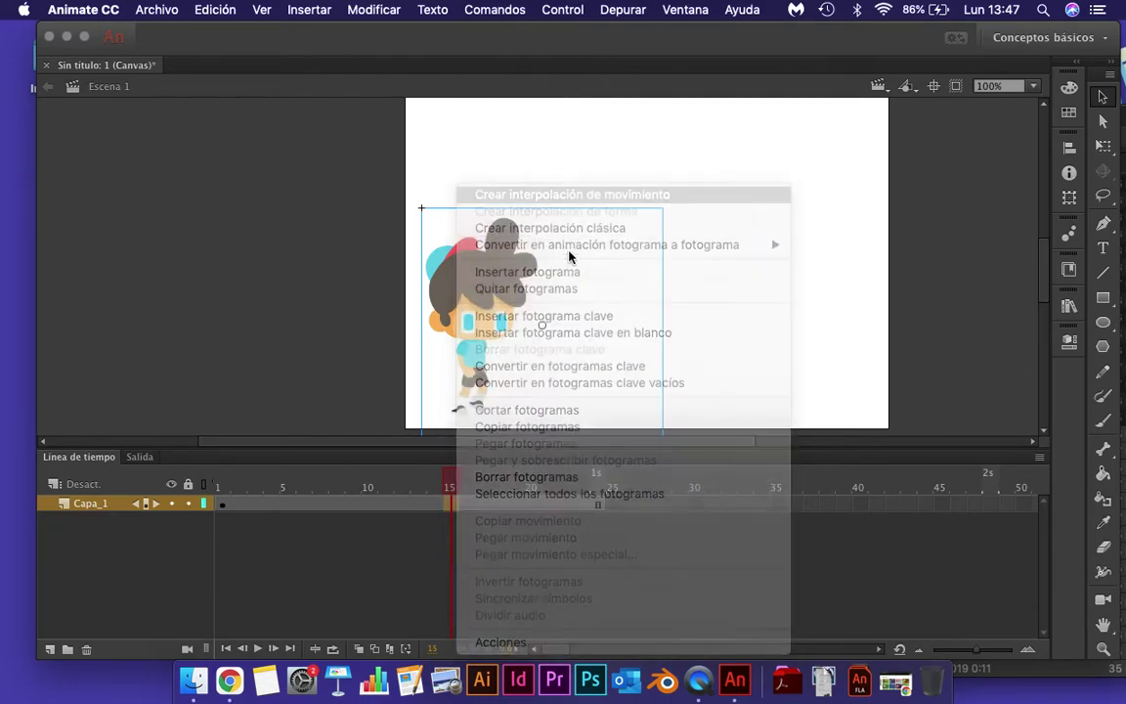
left_click_drag(455, 483, 596, 483)
left_click(471, 313)
left_click_drag(476, 327, 802, 330)
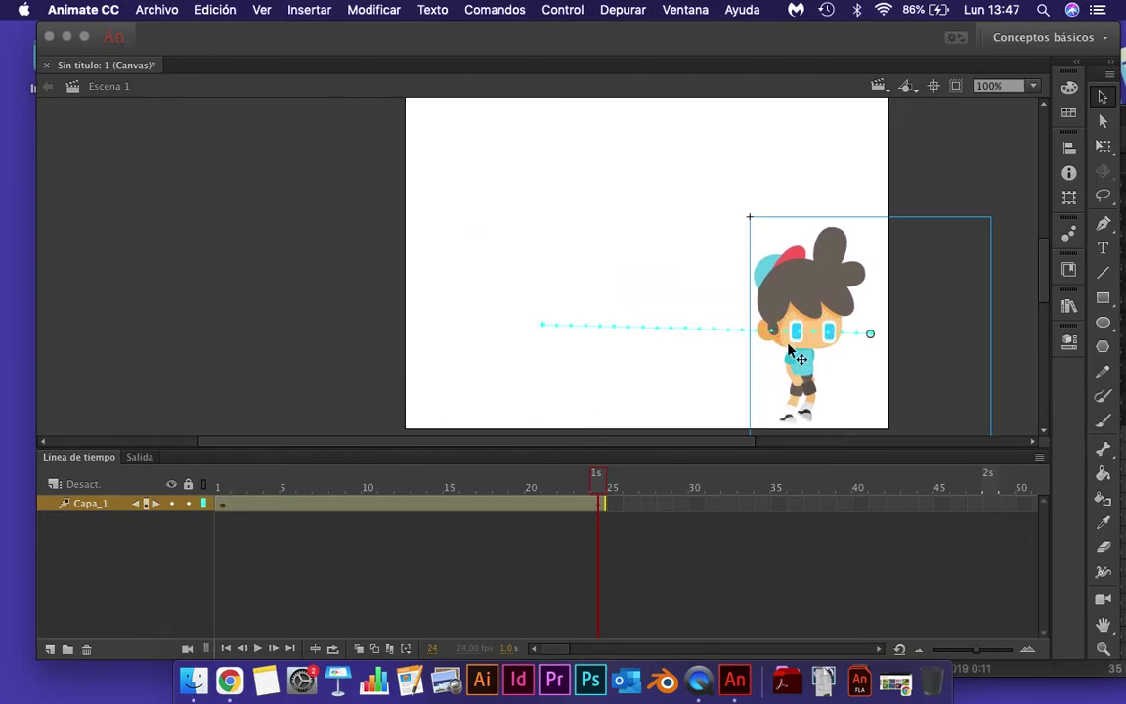
key("ctrl+z")
left_click_drag(492, 314, 824, 339)
- Play the main scene from frame 1 to preview the character walking across the stage
left_click(555, 463)
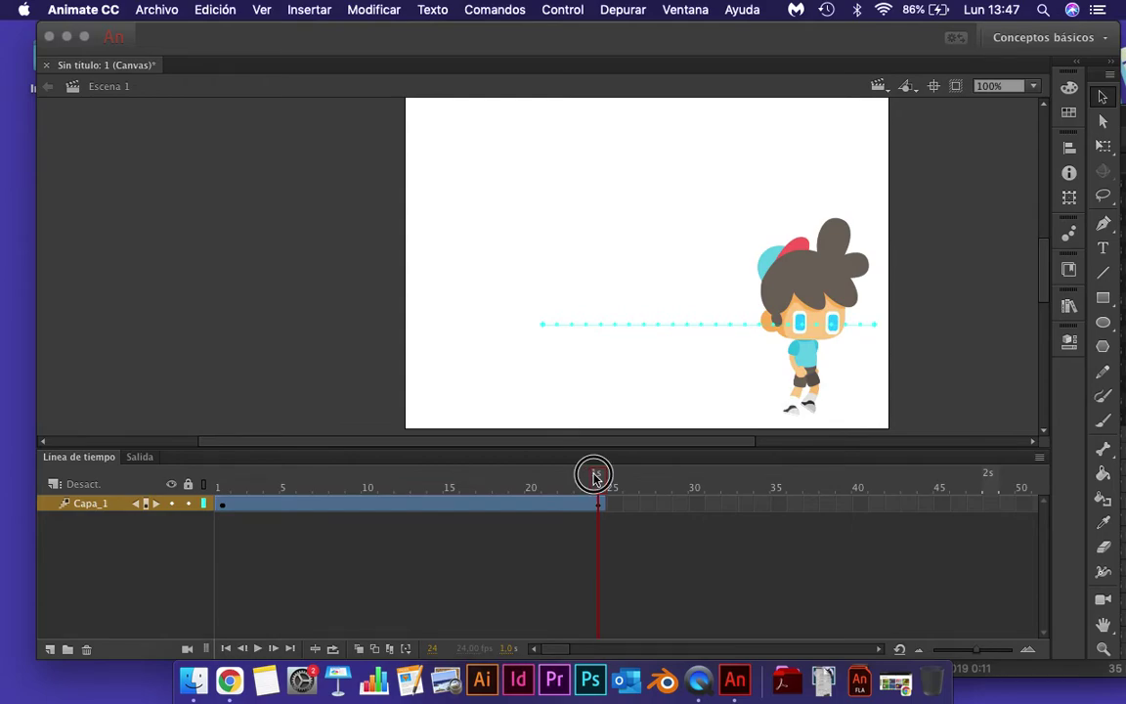
left_click_drag(595, 478, 68, 435)
left_click(257, 648)
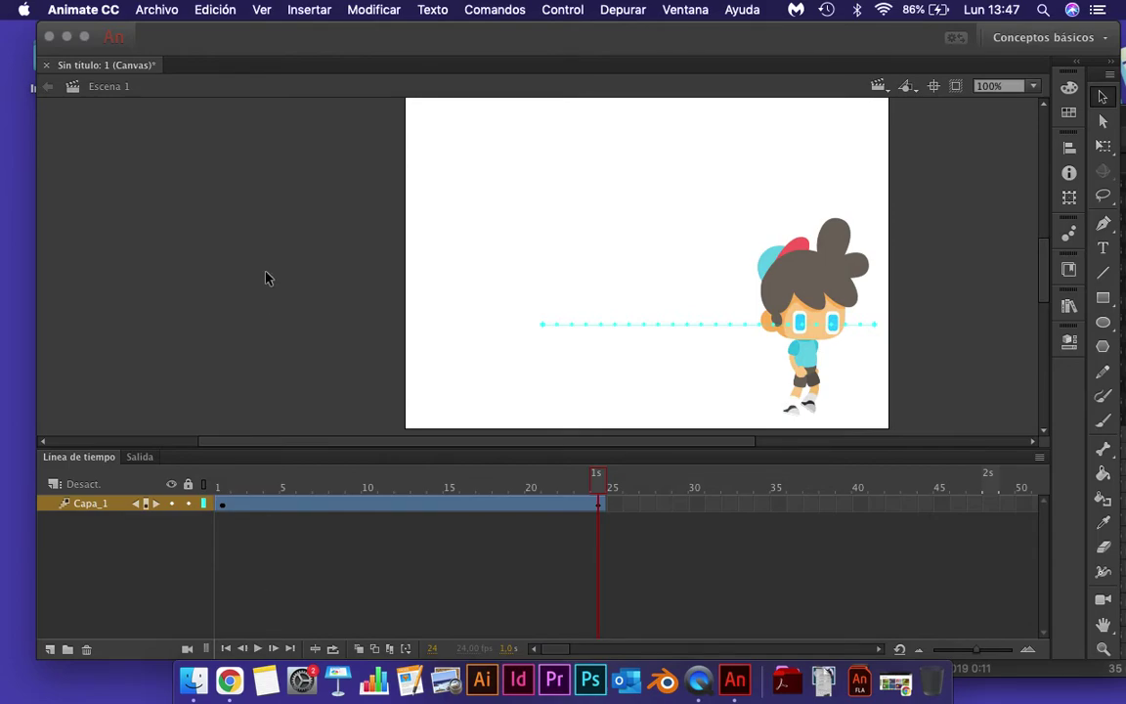
- Export the scene as an animated GIF with the default settings, saving it to the desktop as caminar.gif
left_click(151, 10)
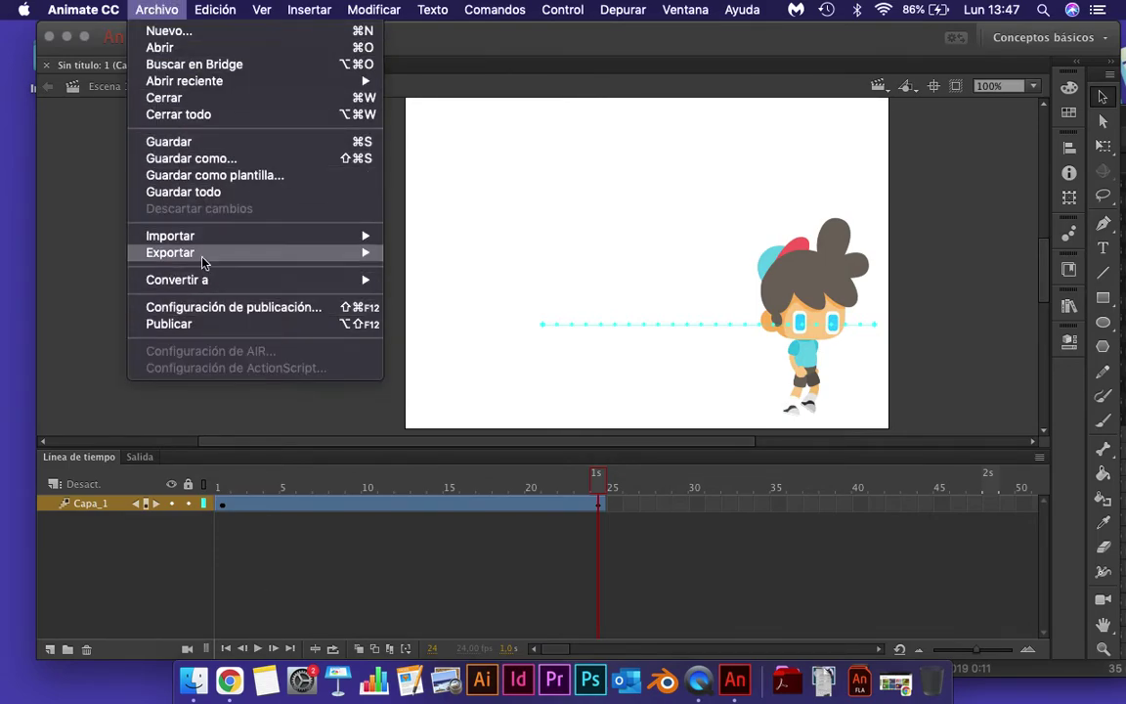
mouse_move(272, 261)
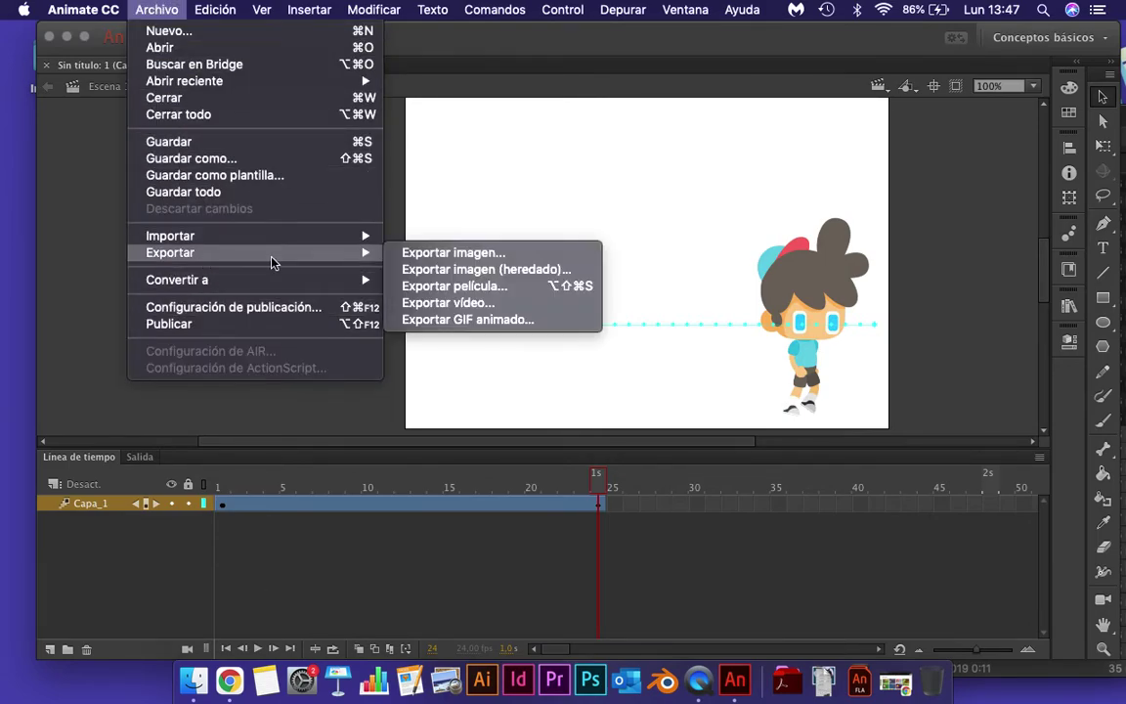
left_click(451, 330)
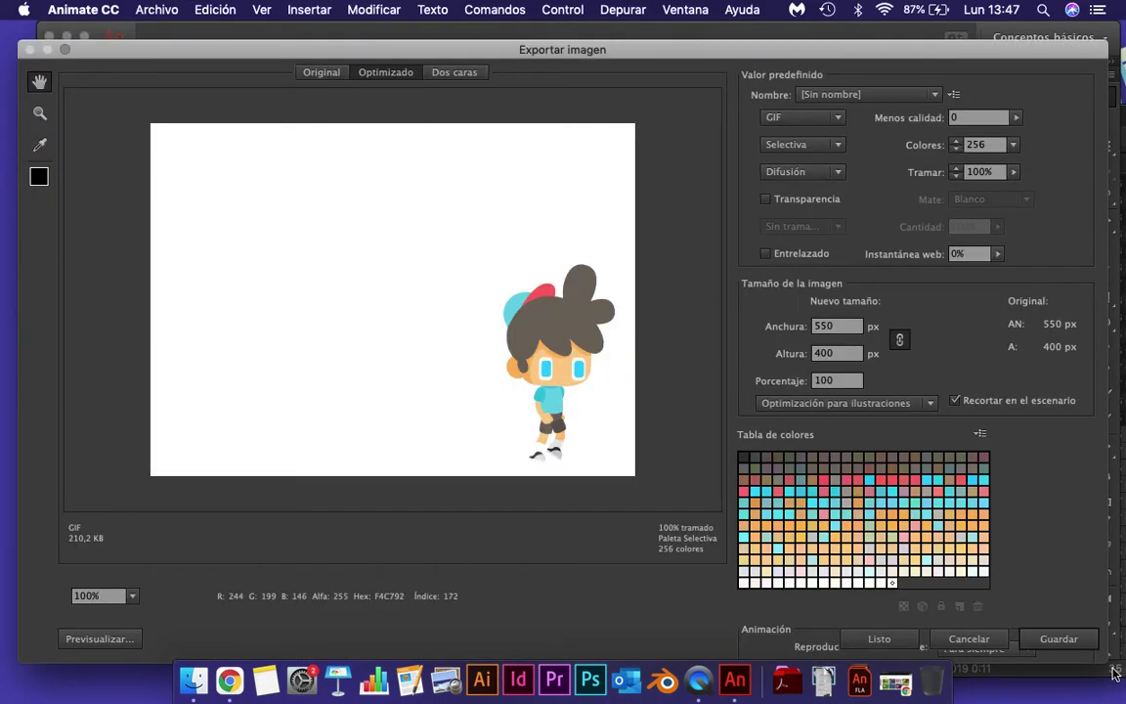
left_click(1051, 639)
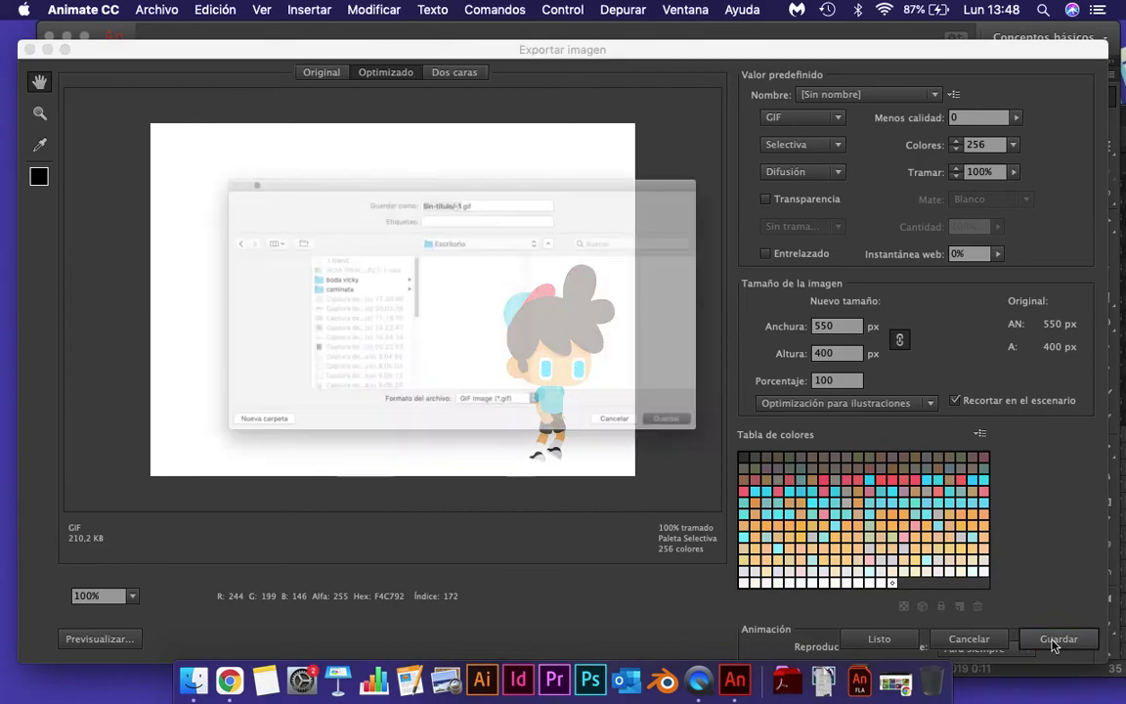
type("caminar")
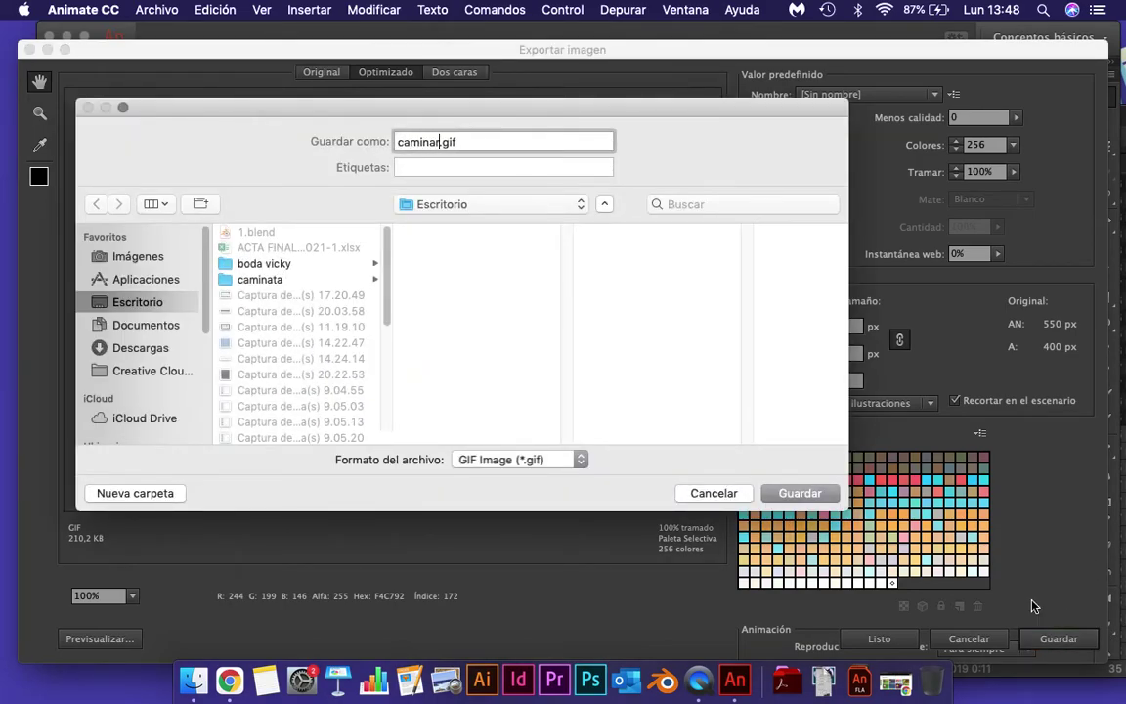
left_click(802, 489)
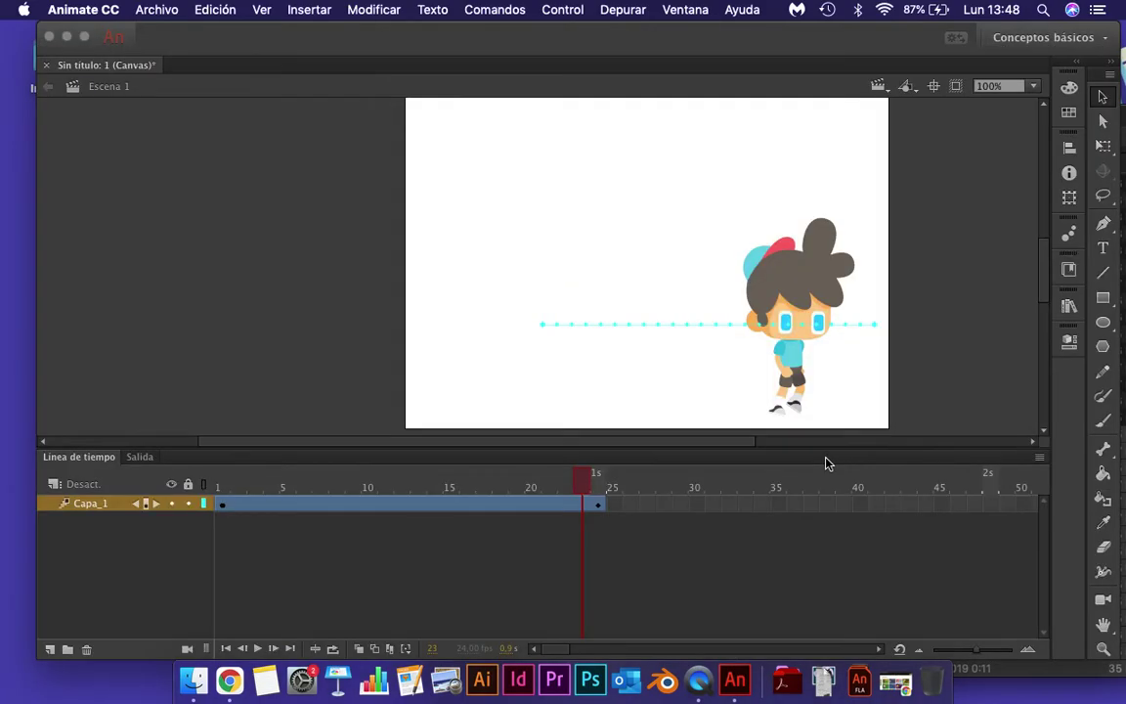
- Open caminar.gif from the desktop in Chrome to check the animation, close its tab and return to Animate
key("F11")
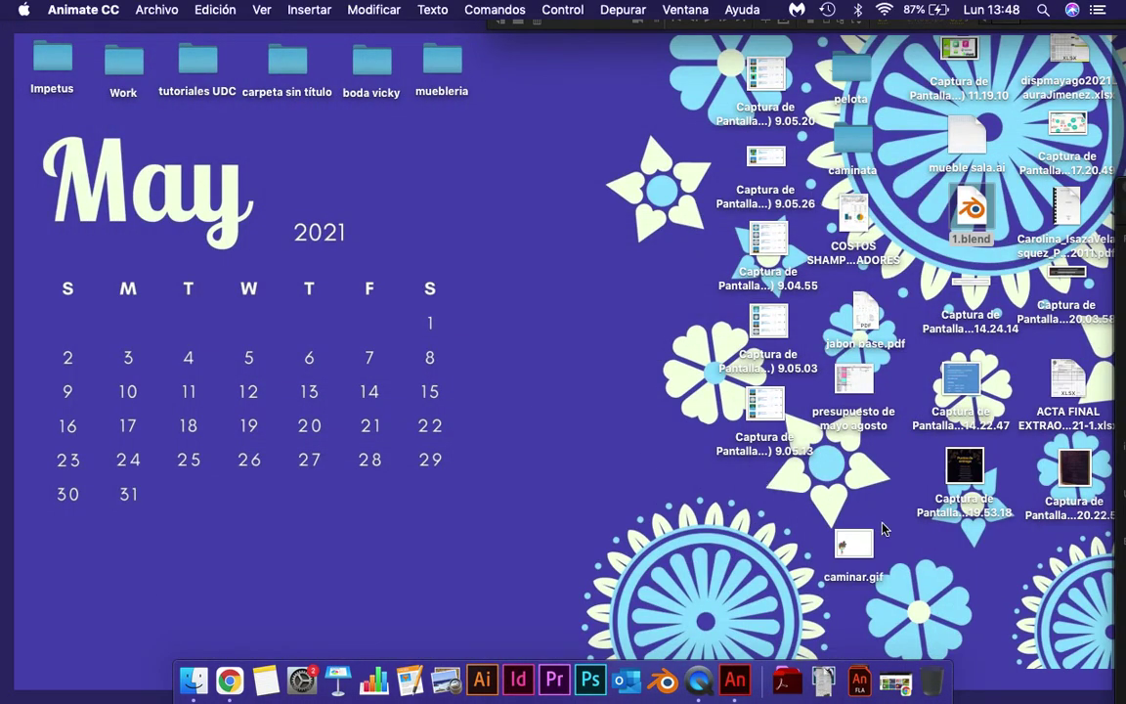
left_click_drag(850, 556, 230, 679)
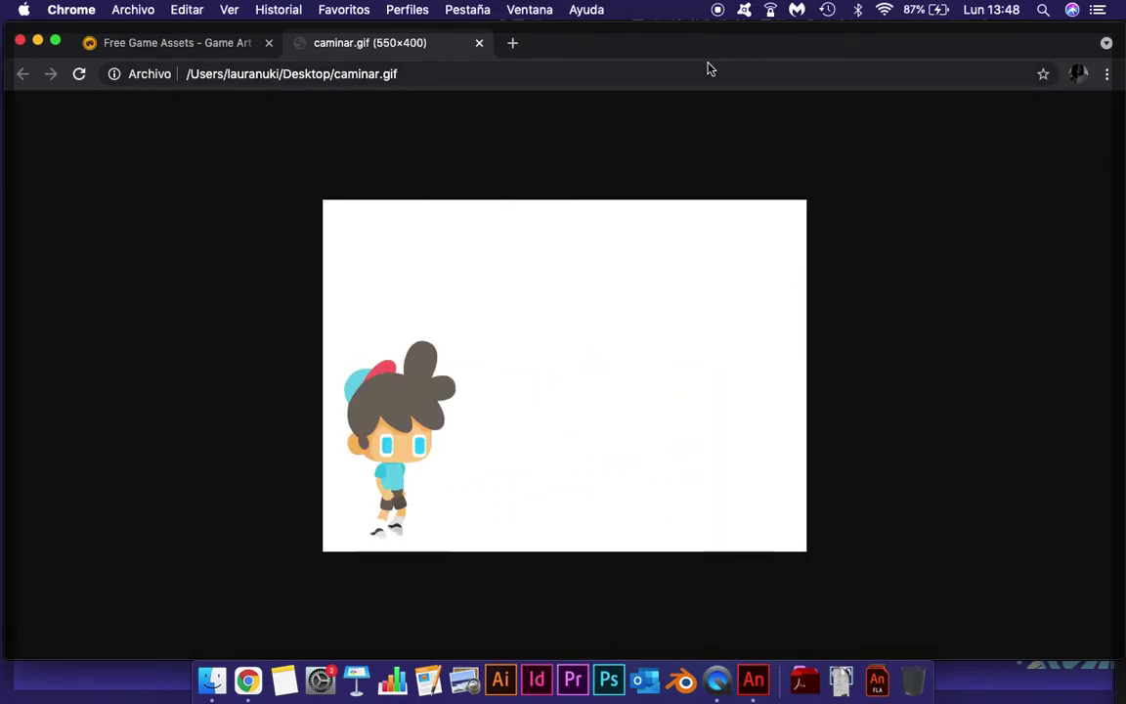
left_click(479, 42)
double_click(602, 56)
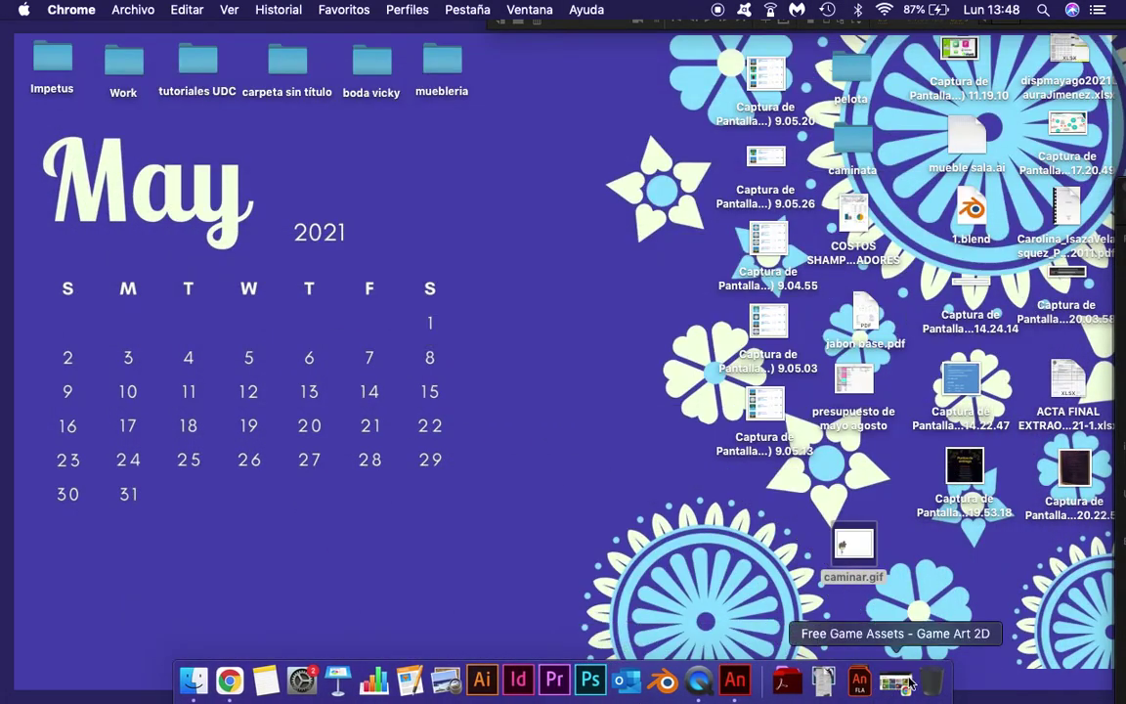
left_click(731, 684)
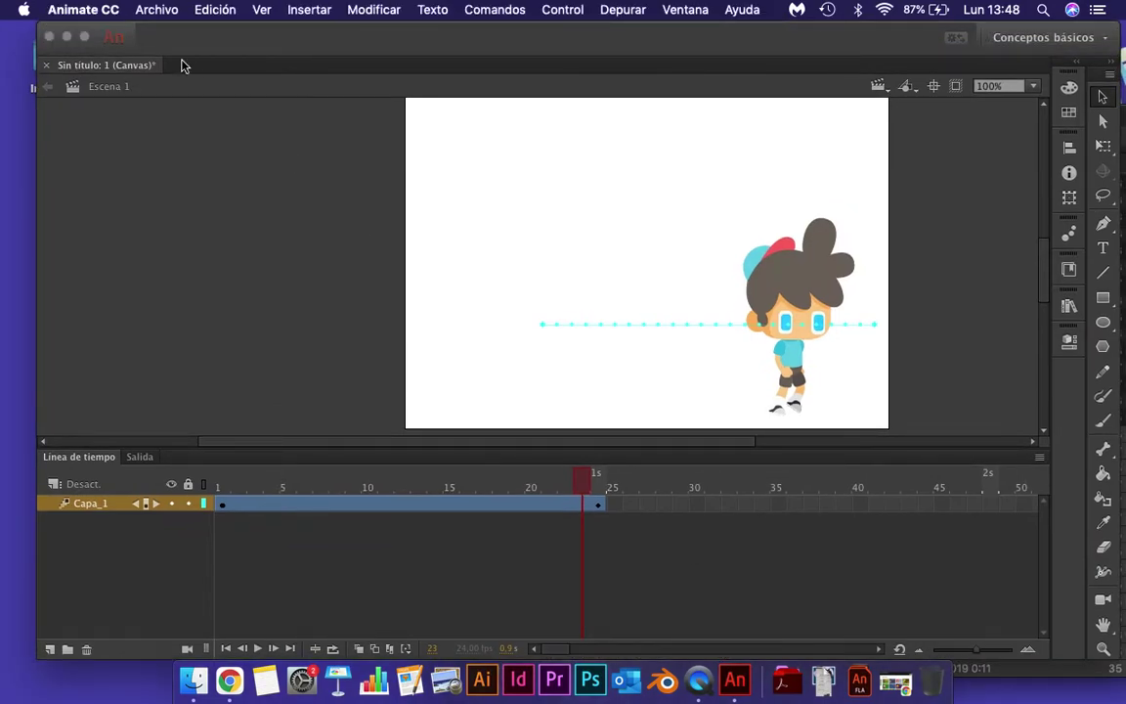
- Export the animation as an SWF movie named caminar.swf to the desktop
left_click(157, 9)
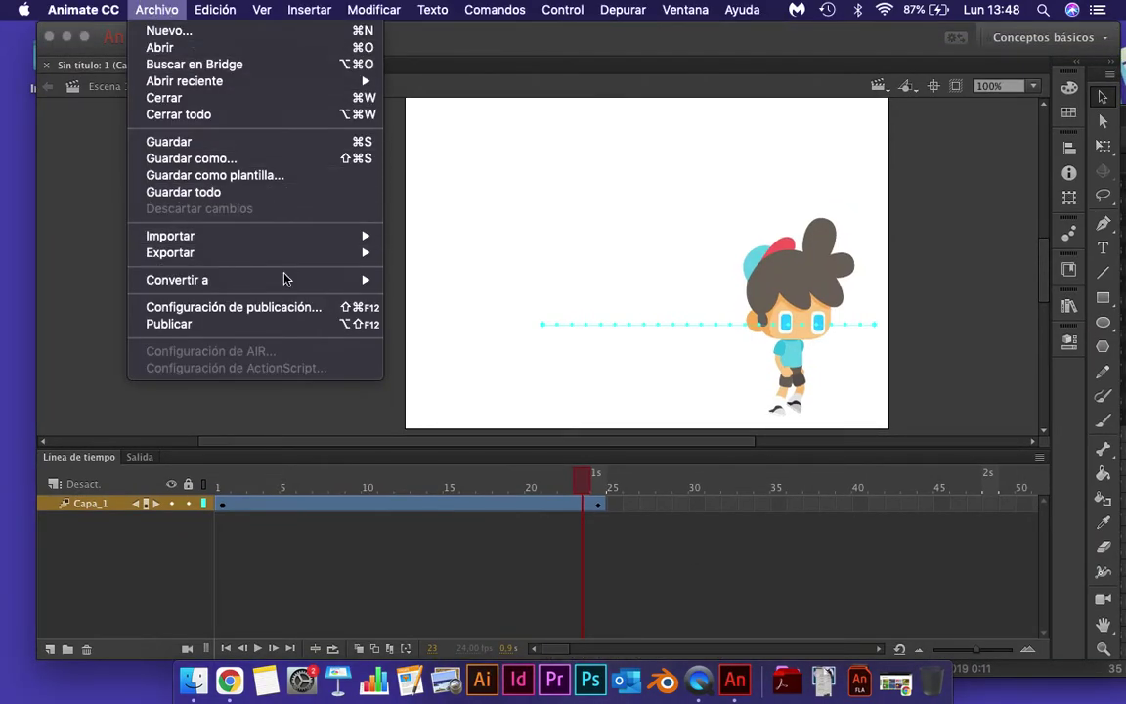
mouse_move(284, 259)
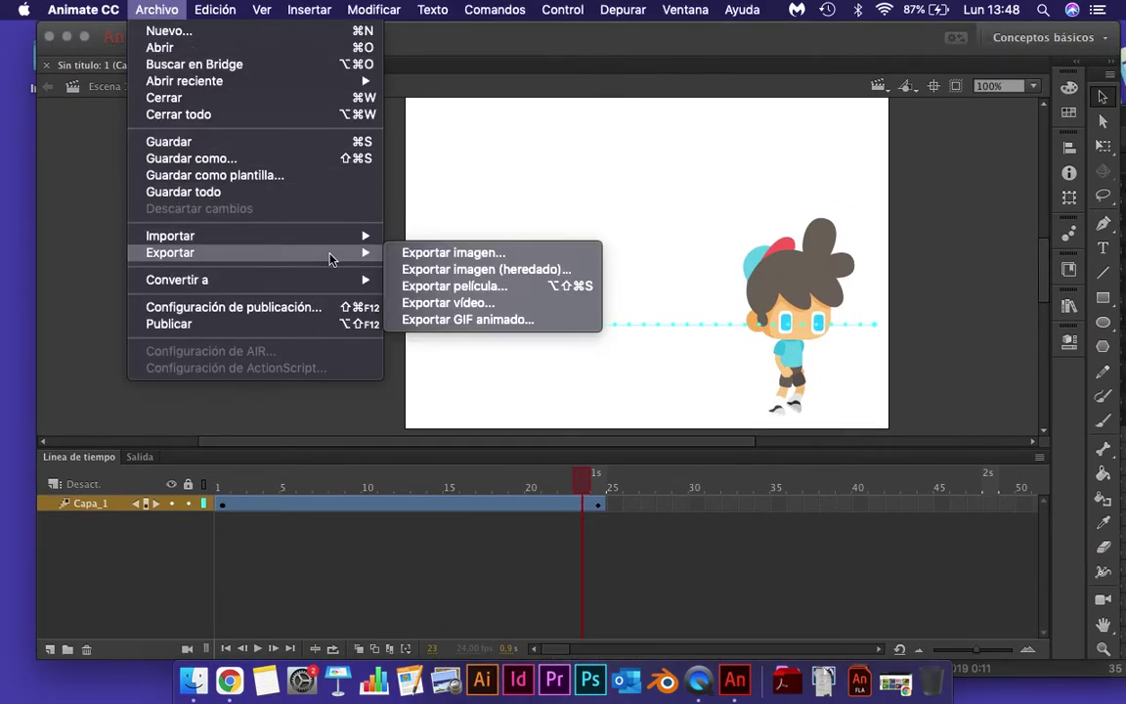
left_click(464, 286)
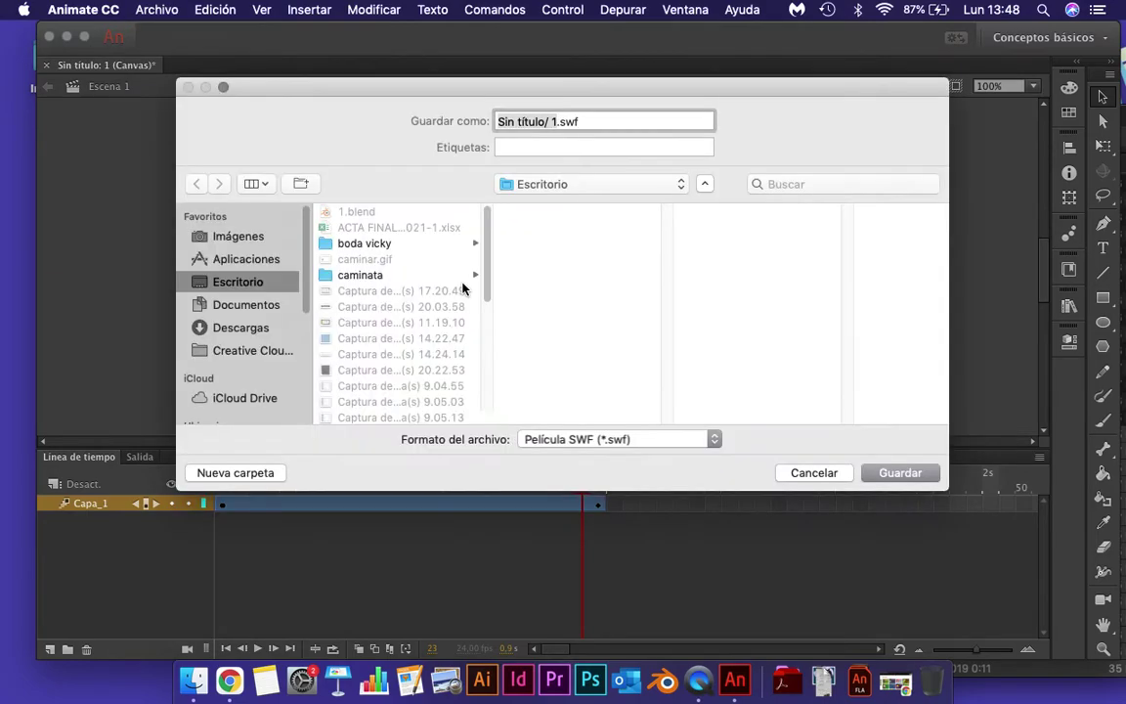
left_click(567, 439)
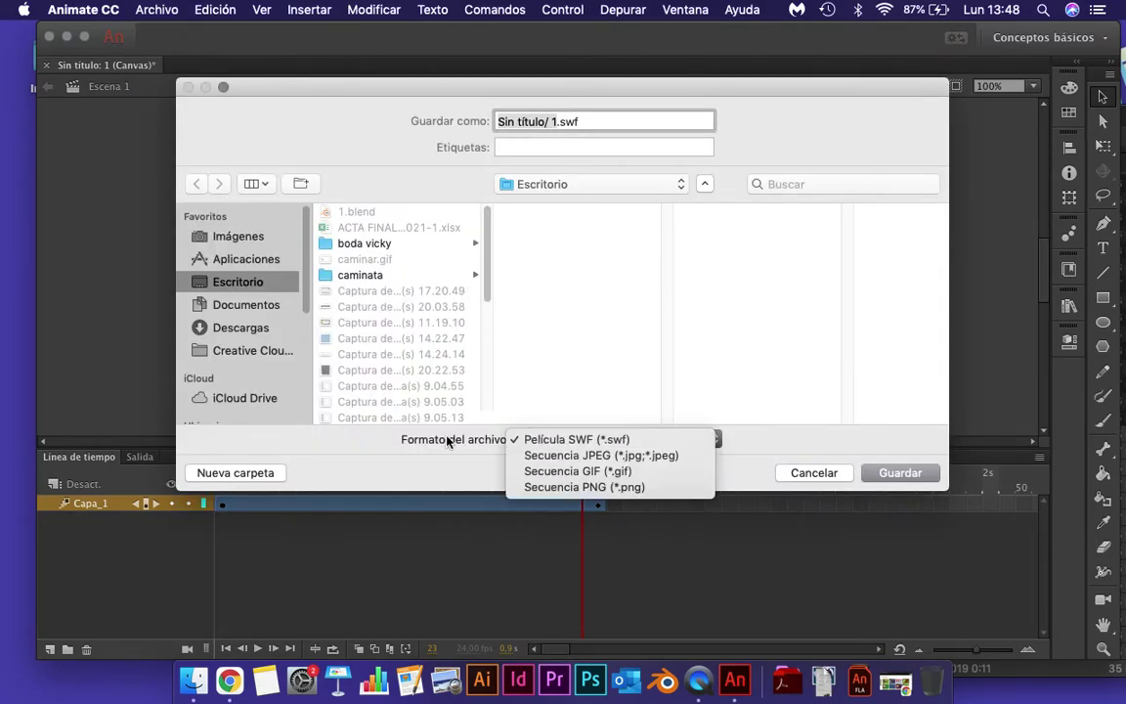
left_click(606, 350)
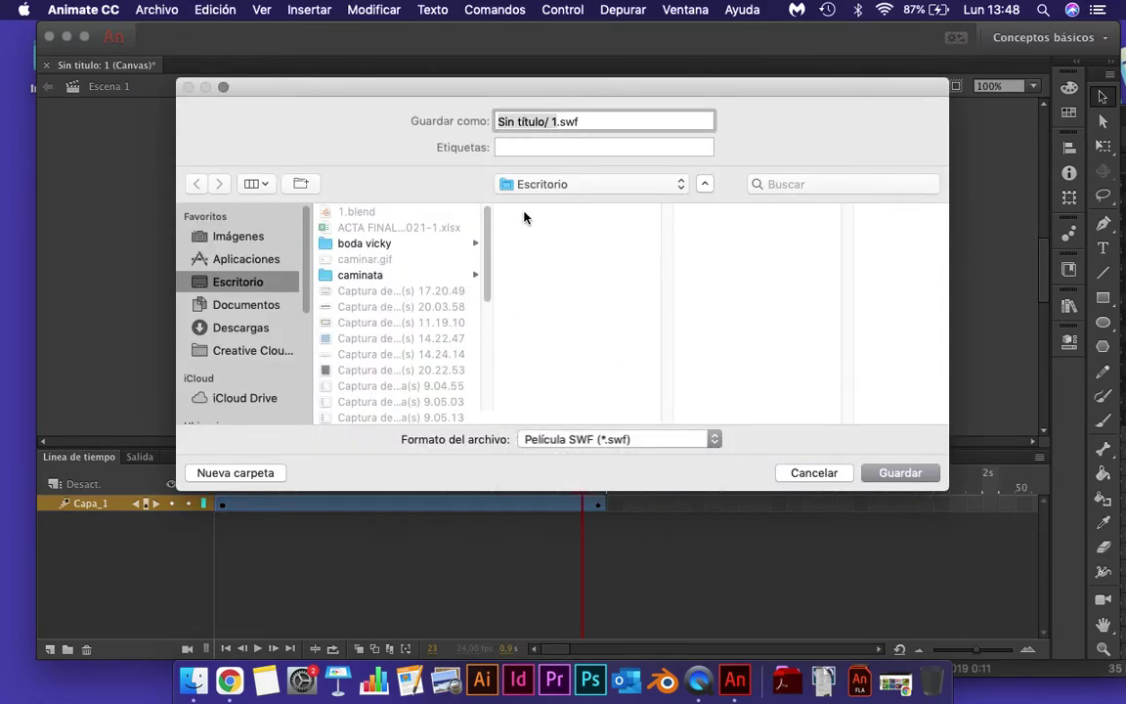
type("caminar")
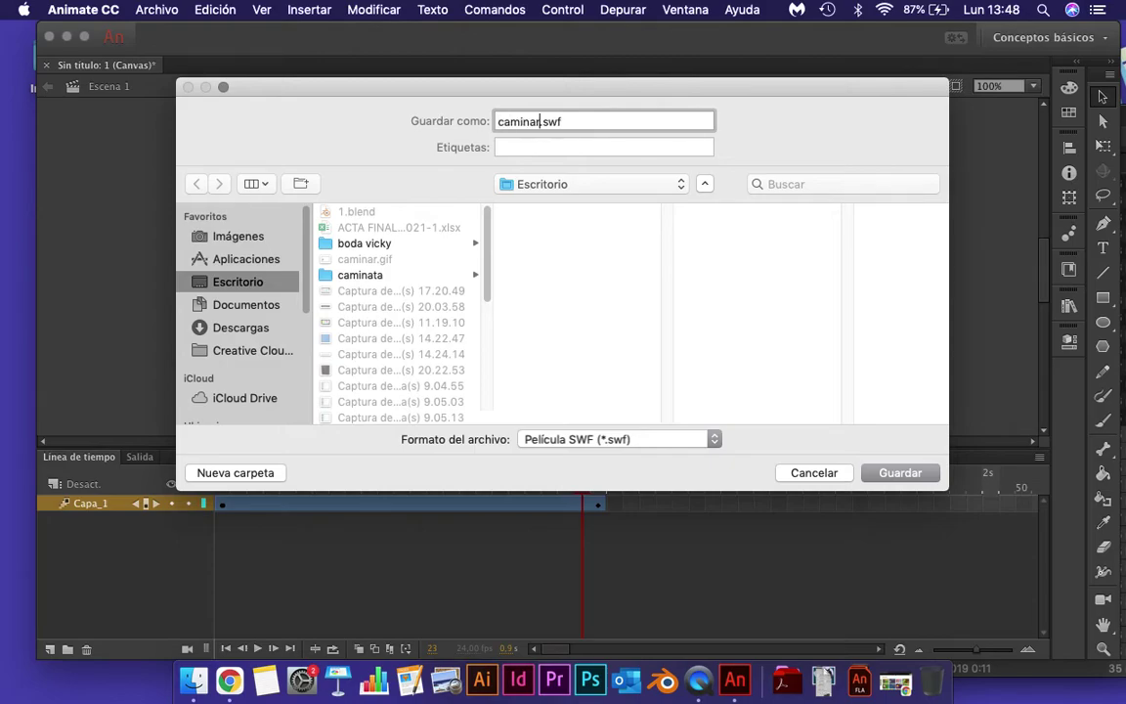
left_click(913, 470)
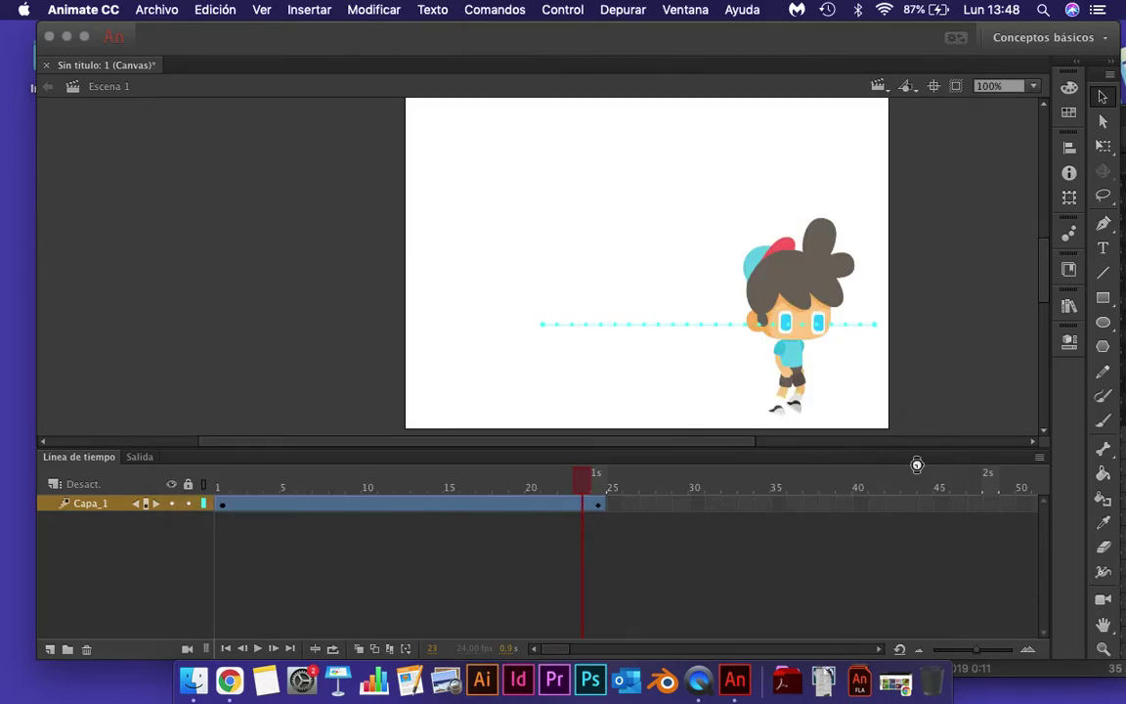
- Play caminar.swf from the desktop in Flash Player with the window enlarged to fill the screen, and close the player
mouse_move(1124, 2)
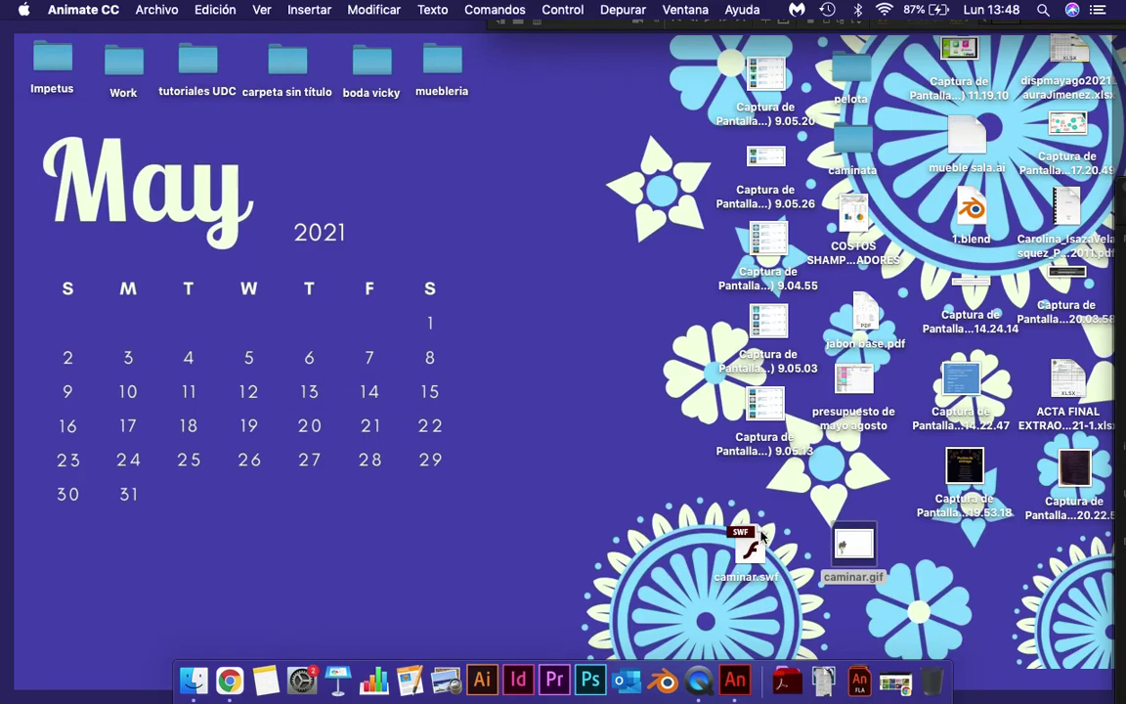
double_click(761, 532)
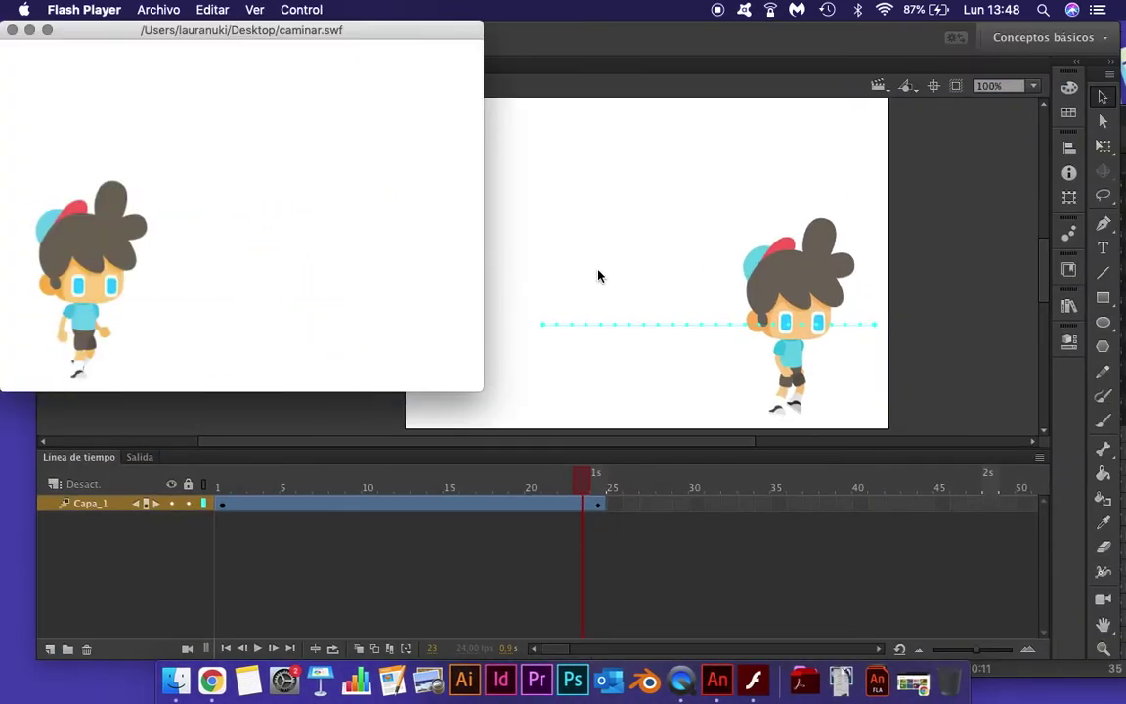
left_click_drag(479, 392, 1110, 682)
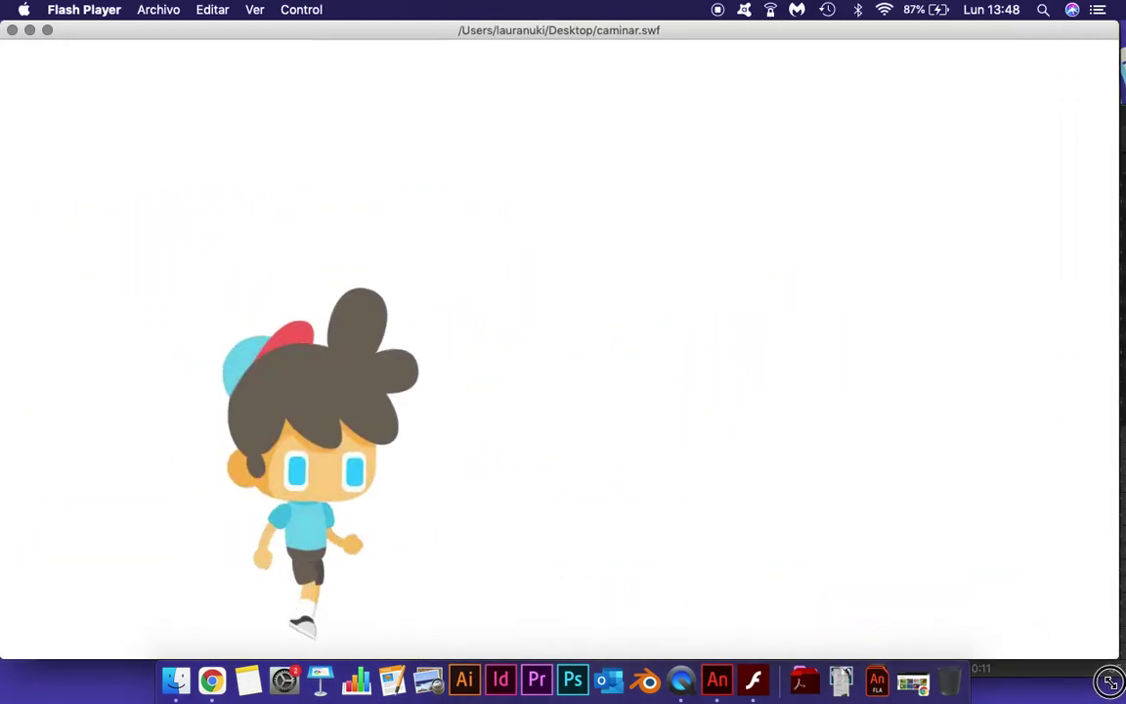
left_click(11, 30)
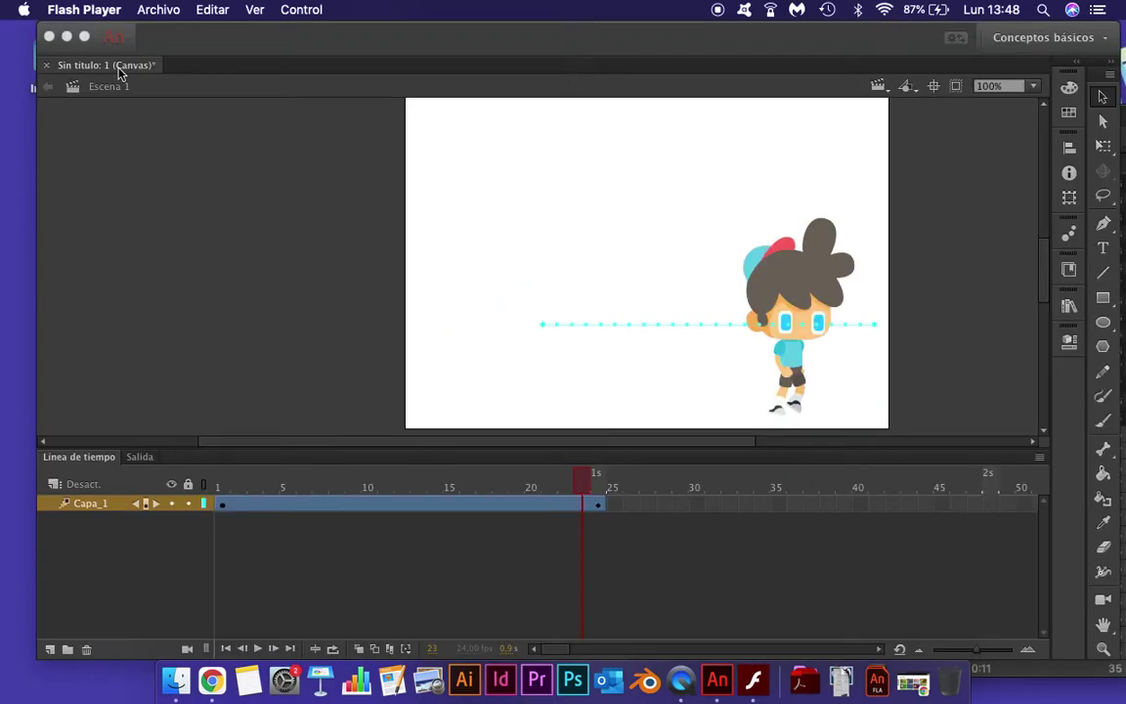
- Scrub through the walk between frames 24 and 12, and remove the motion tween from Capa_1
left_click(601, 477)
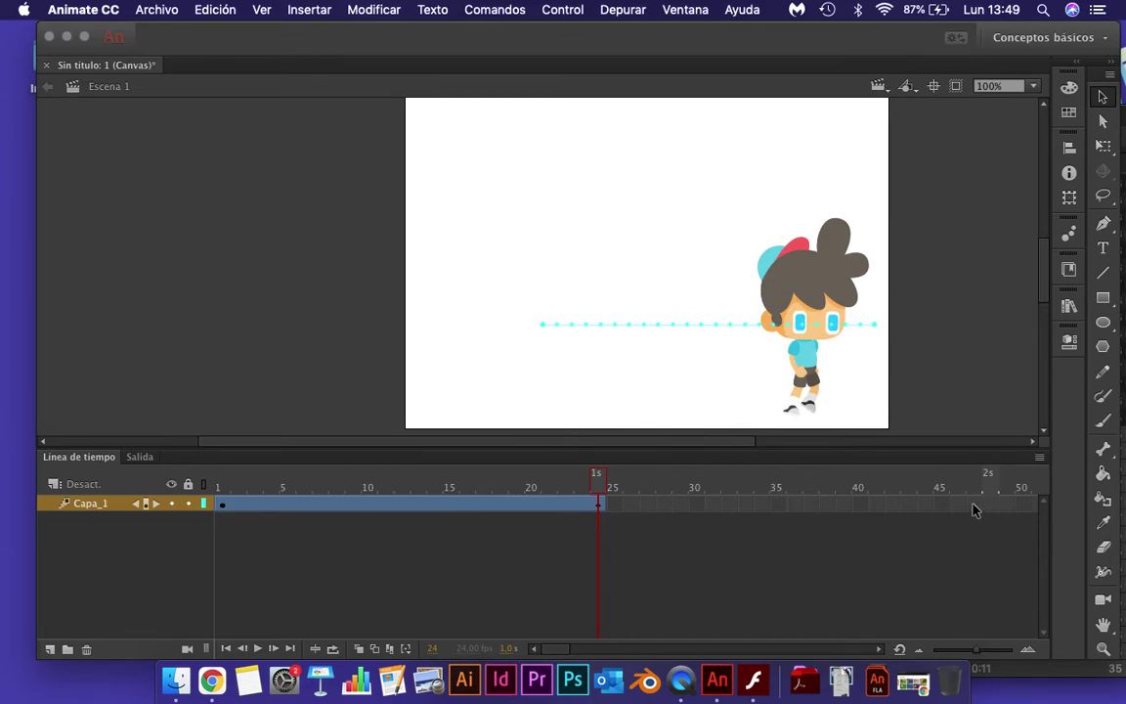
left_click_drag(598, 478, 401, 478)
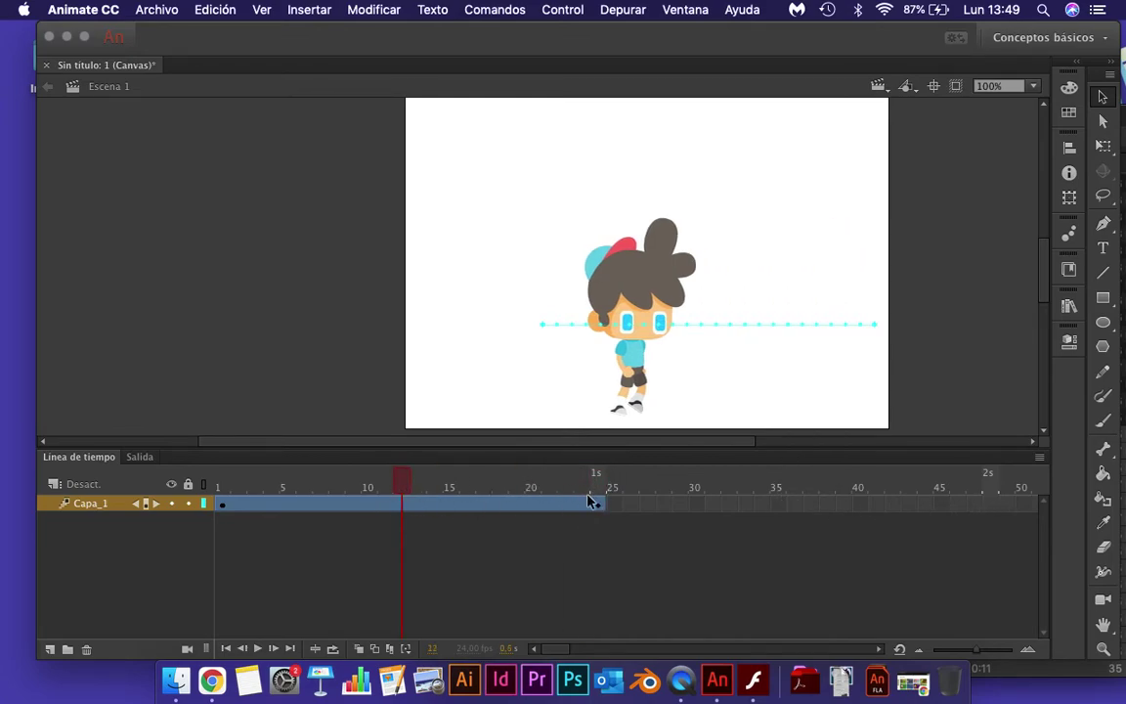
left_click(594, 503)
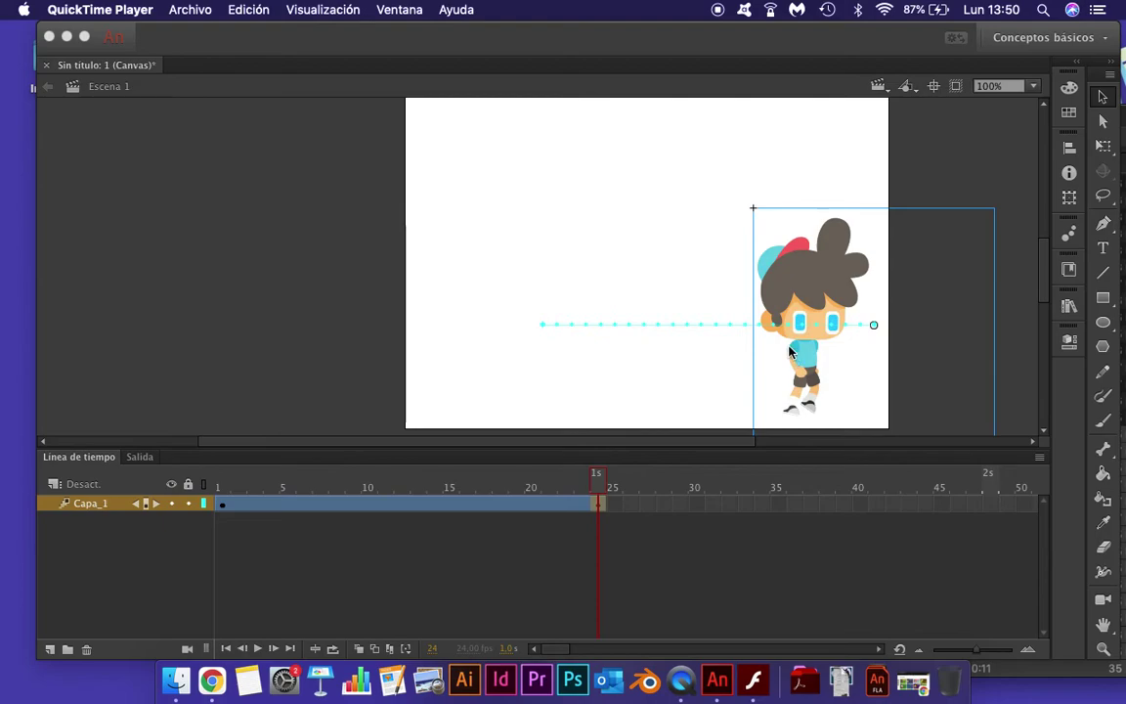
right_click(597, 503)
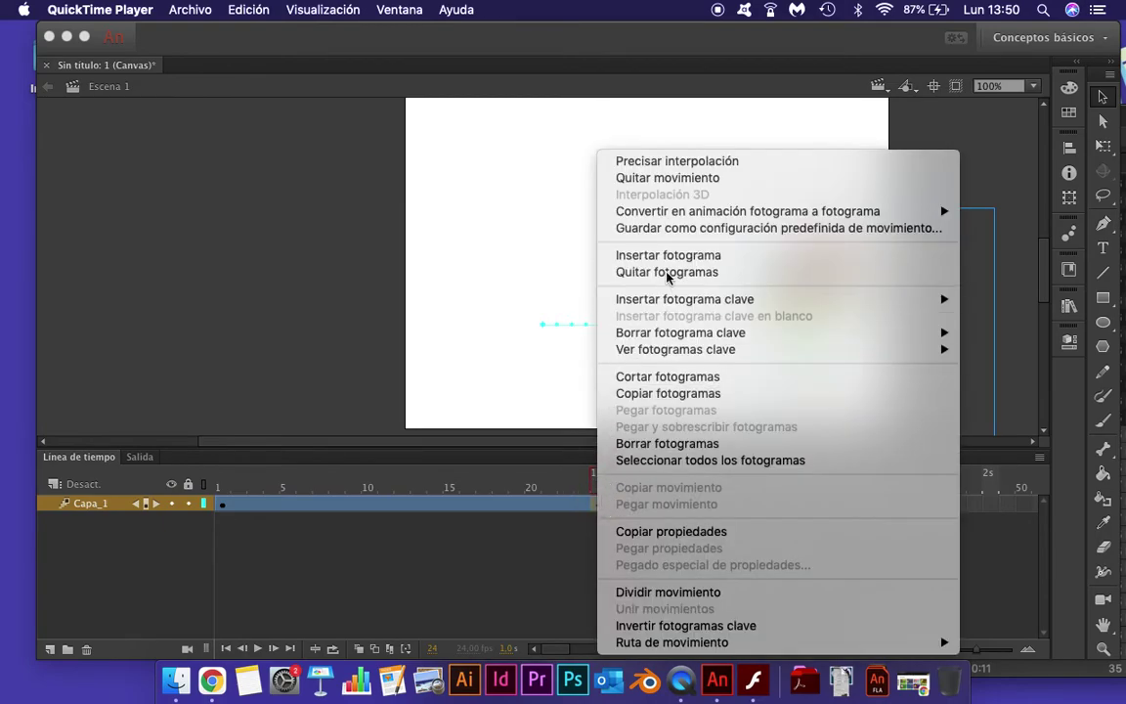
left_click(686, 178)
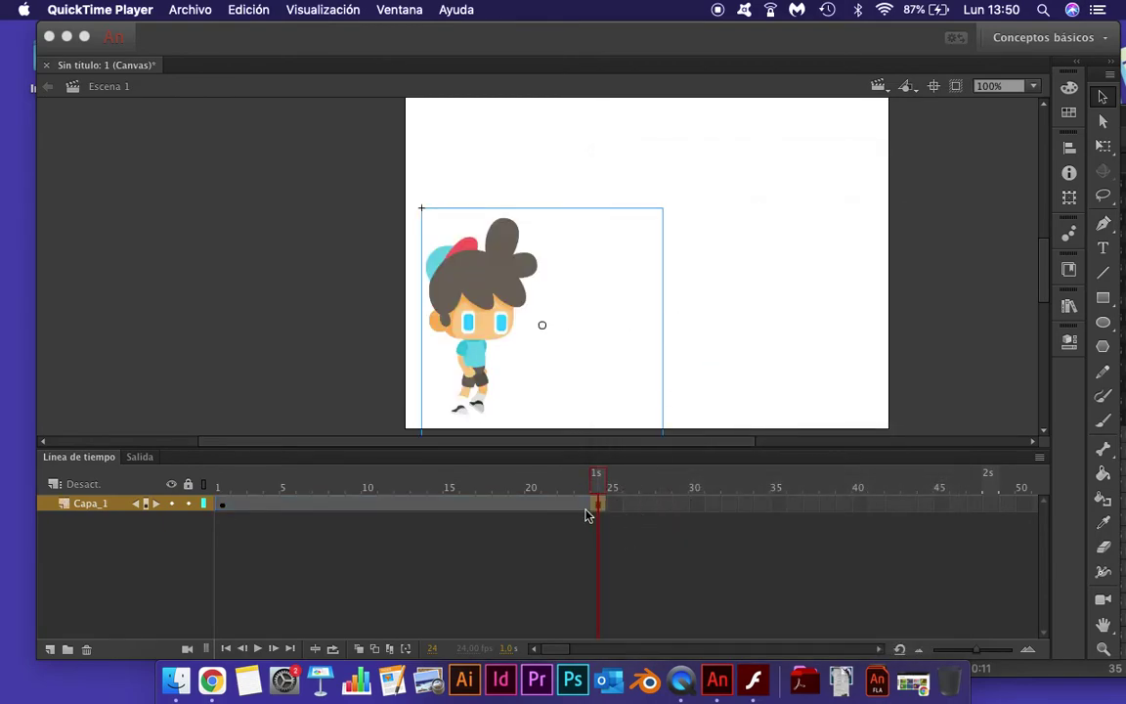
- Move the end keyframe of Capa_1 to frame 48 and create a new motion tween on the span before it
left_click_drag(598, 504, 990, 503)
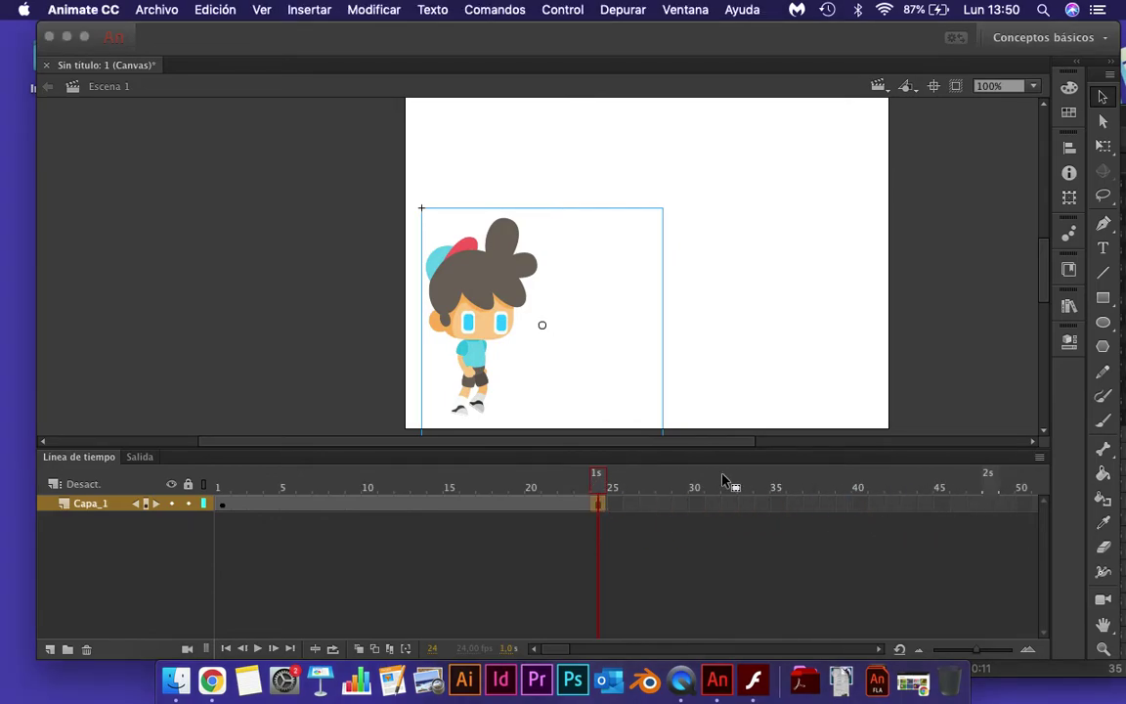
right_click(553, 503)
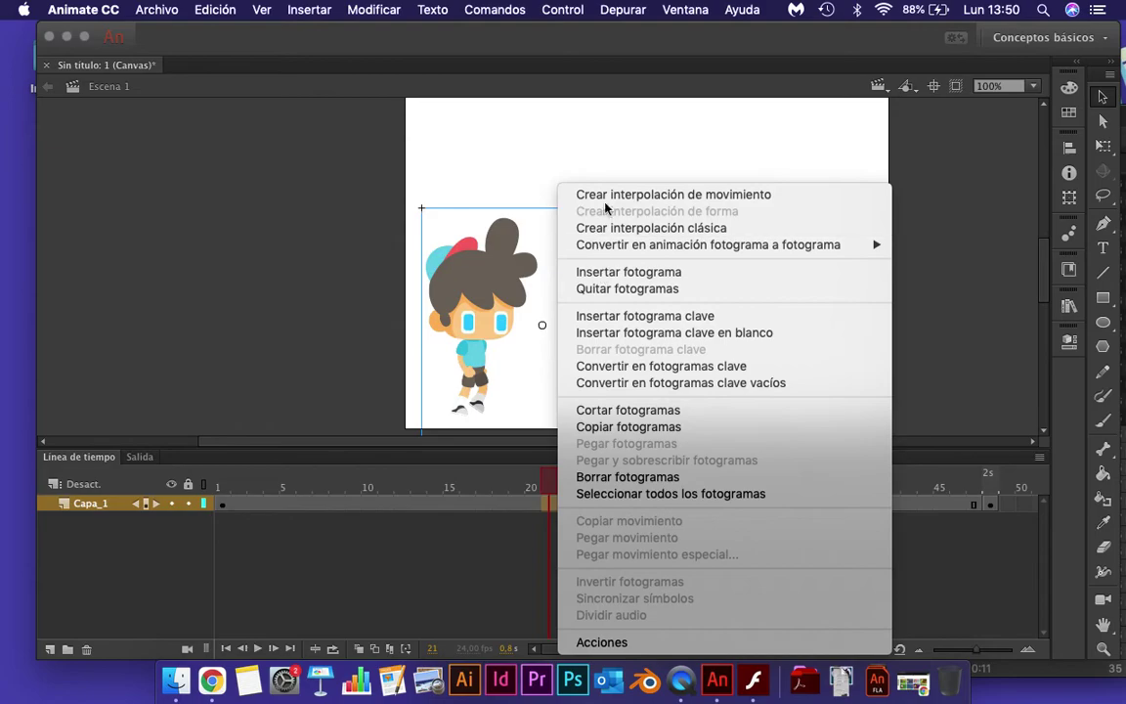
left_click(587, 195)
- Create a motion tween on the separate keyframe at frame 48 of Capa_1
left_click_drag(685, 475, 991, 508)
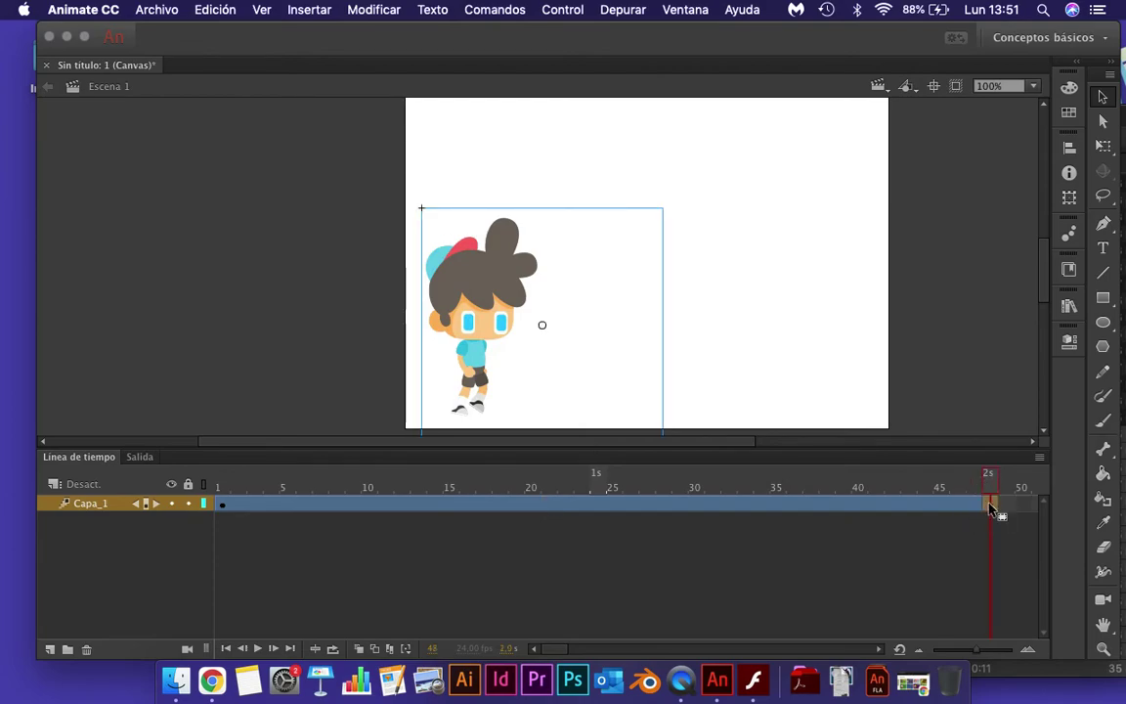
right_click(990, 509)
mouse_move(754, 245)
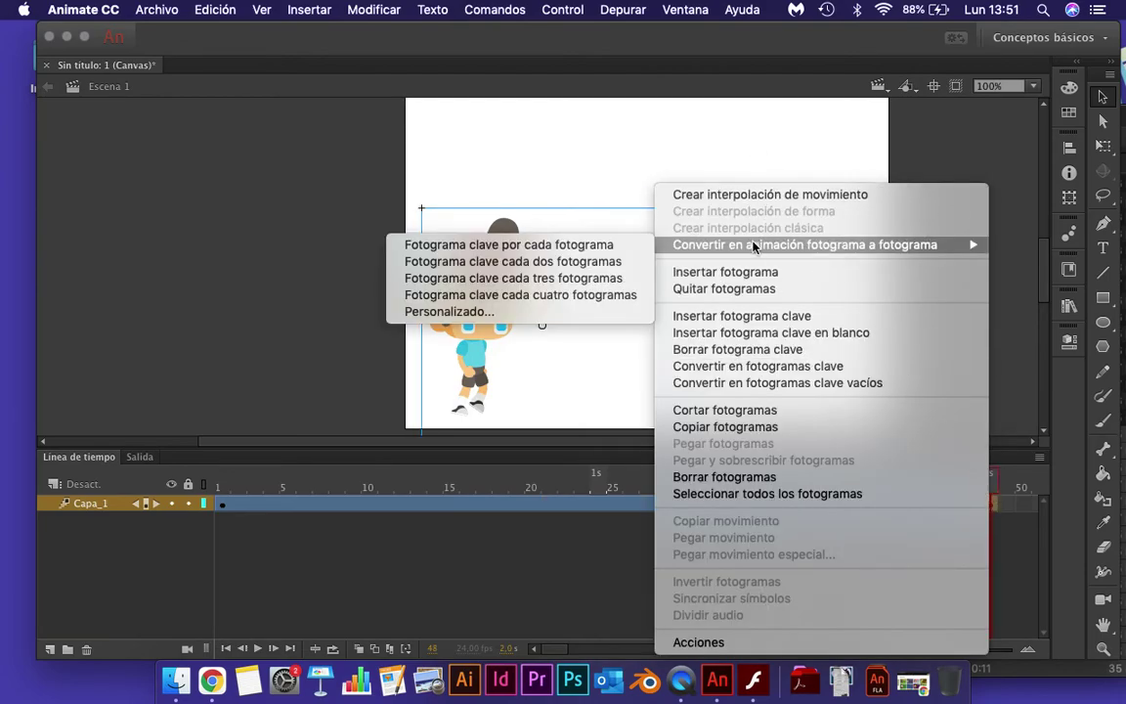
left_click(763, 198)
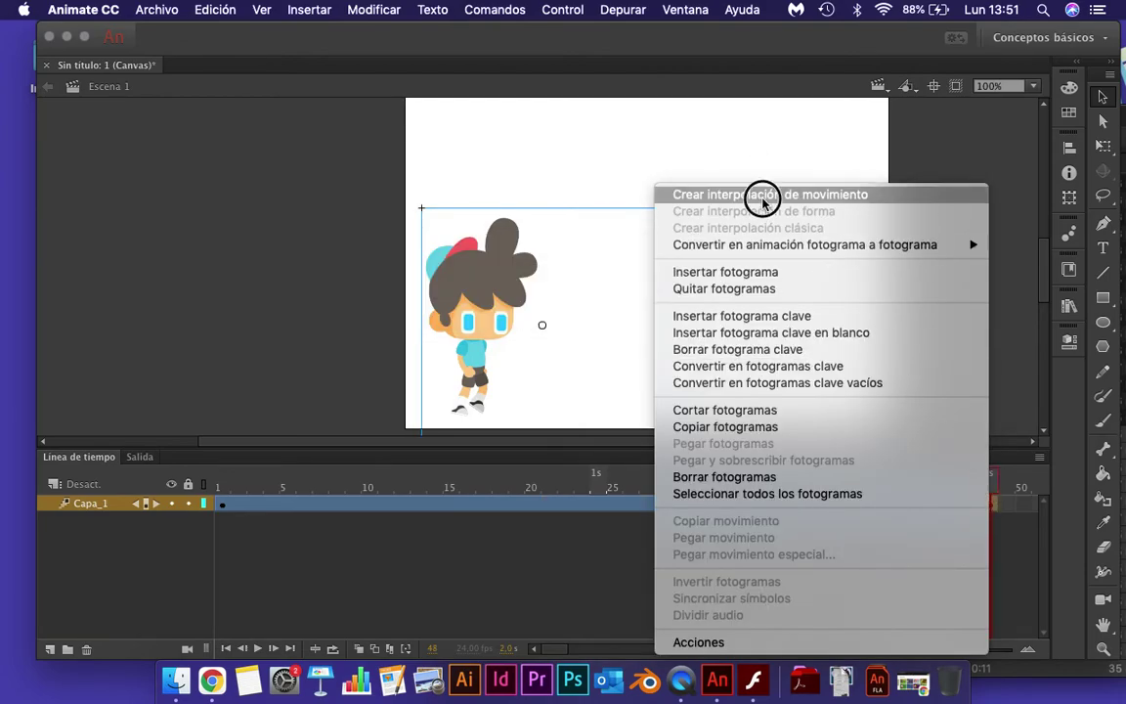
- Move the character horizontally to the right side of the stage at frame 47, and remove frame 48 from Capa_1
left_click_drag(988, 478, 974, 478)
left_click_drag(498, 332, 836, 330)
left_click(992, 511)
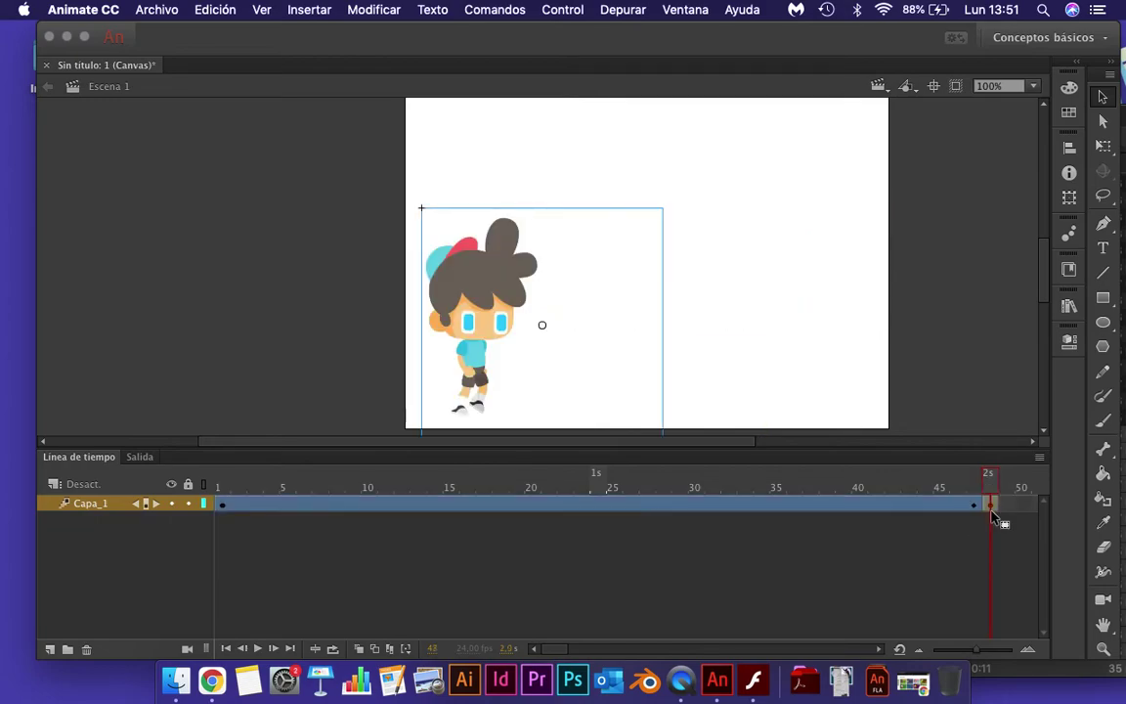
right_click(992, 511)
mouse_move(782, 307)
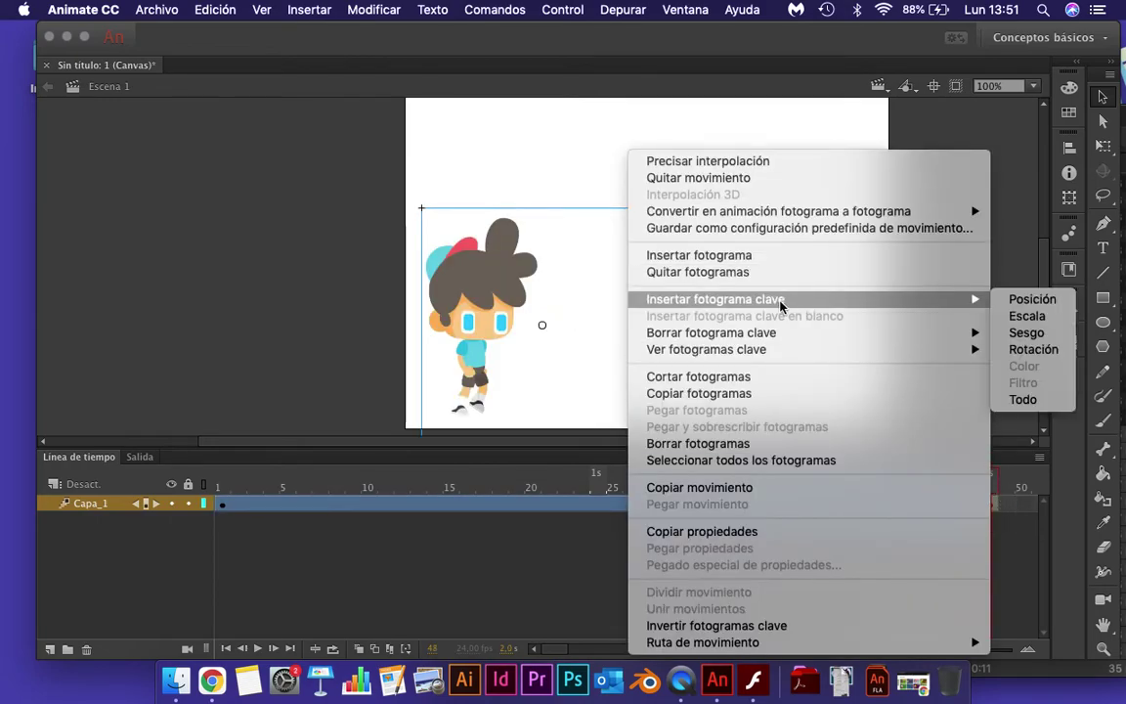
left_click(762, 272)
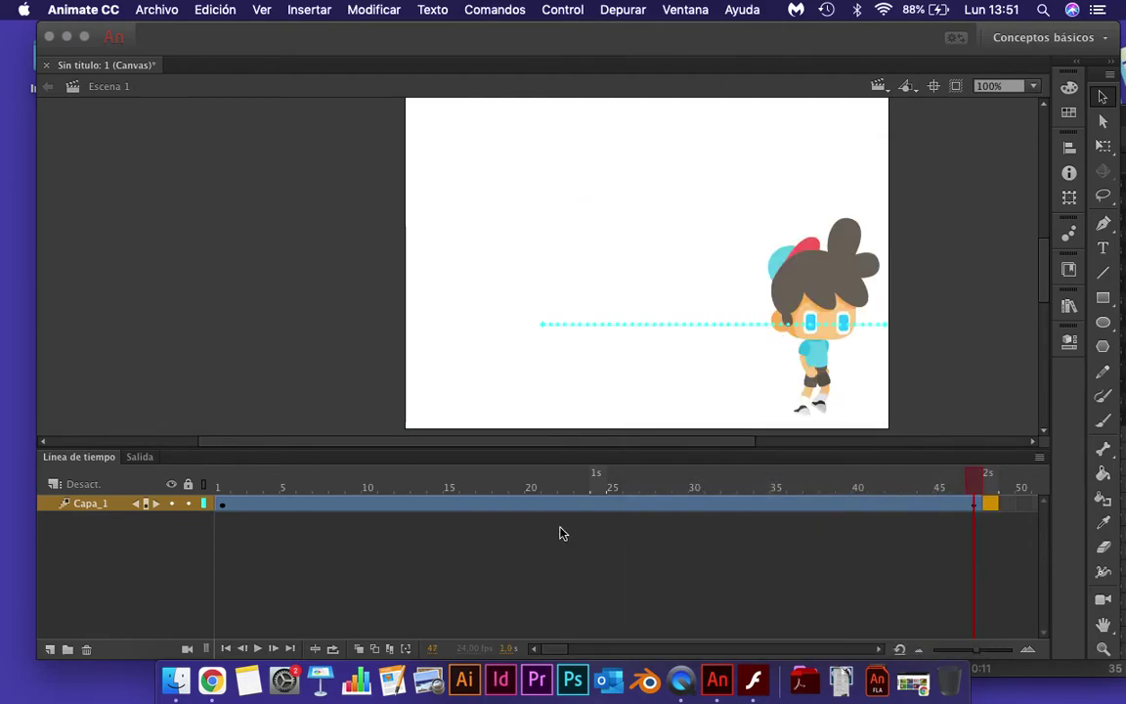
- Export the animation to the desktop (Escritorio) as the SWF movie caminar.swf, replacing the existing file of that name
left_click(258, 649)
left_click(157, 10)
mouse_move(216, 252)
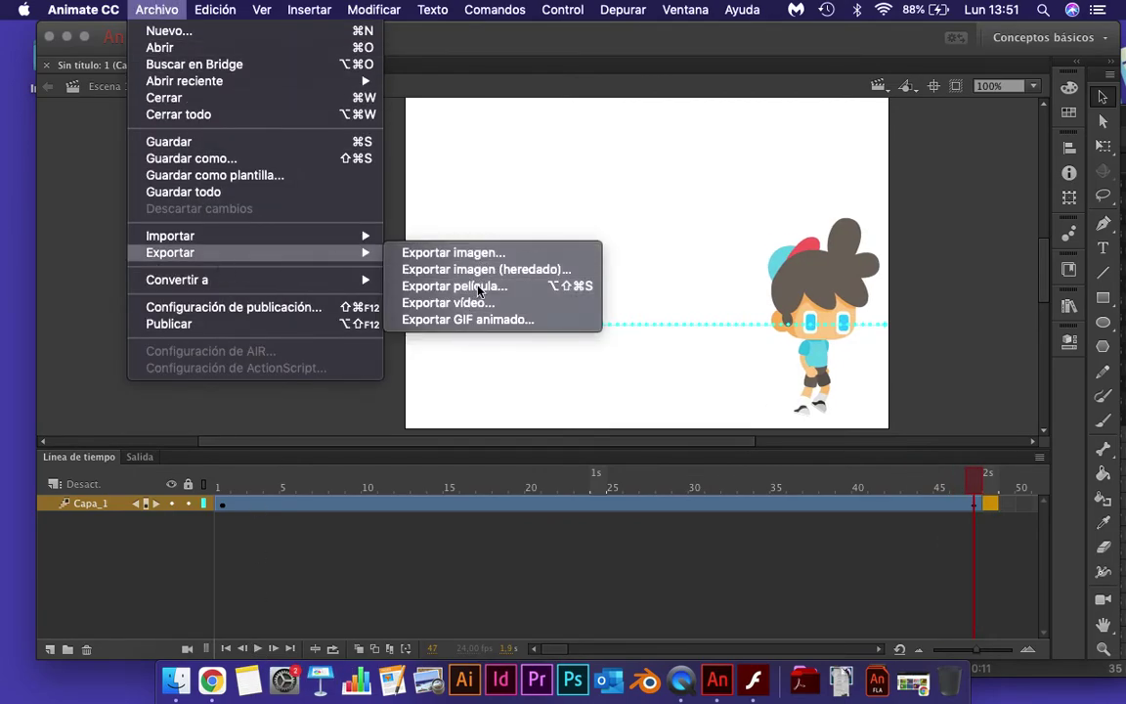
left_click(467, 285)
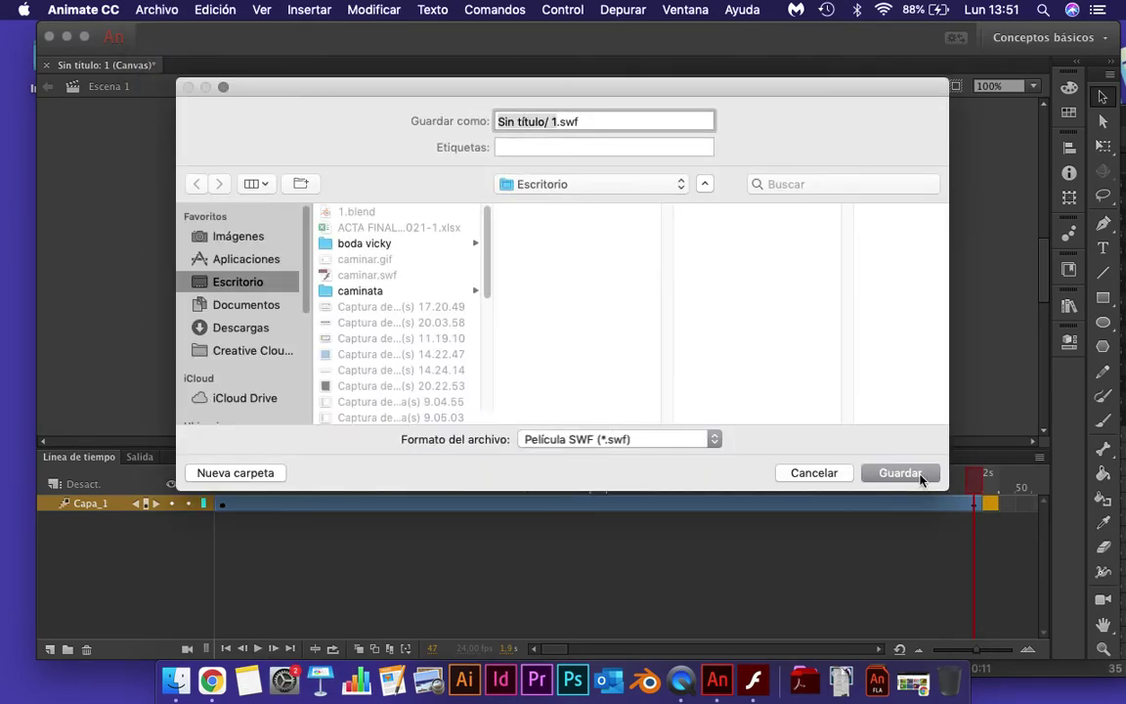
scroll(410, 307, "down", 5)
scroll(391, 311, "up", 5)
left_click(384, 273)
left_click(900, 472)
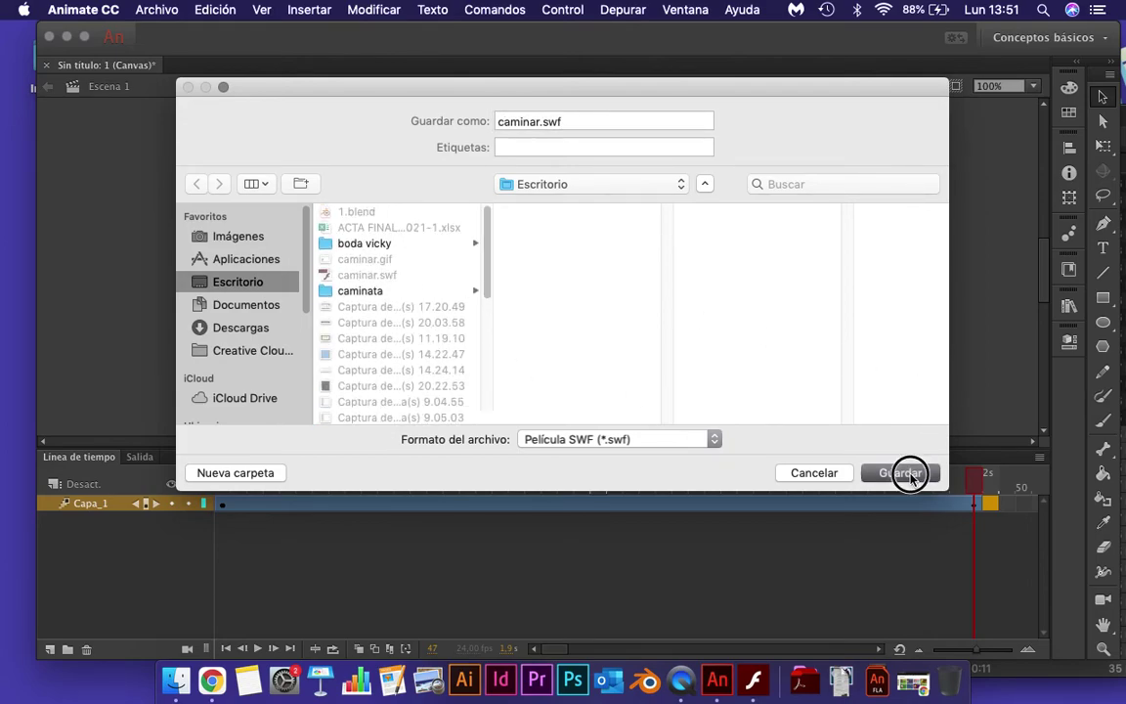
left_click(661, 204)
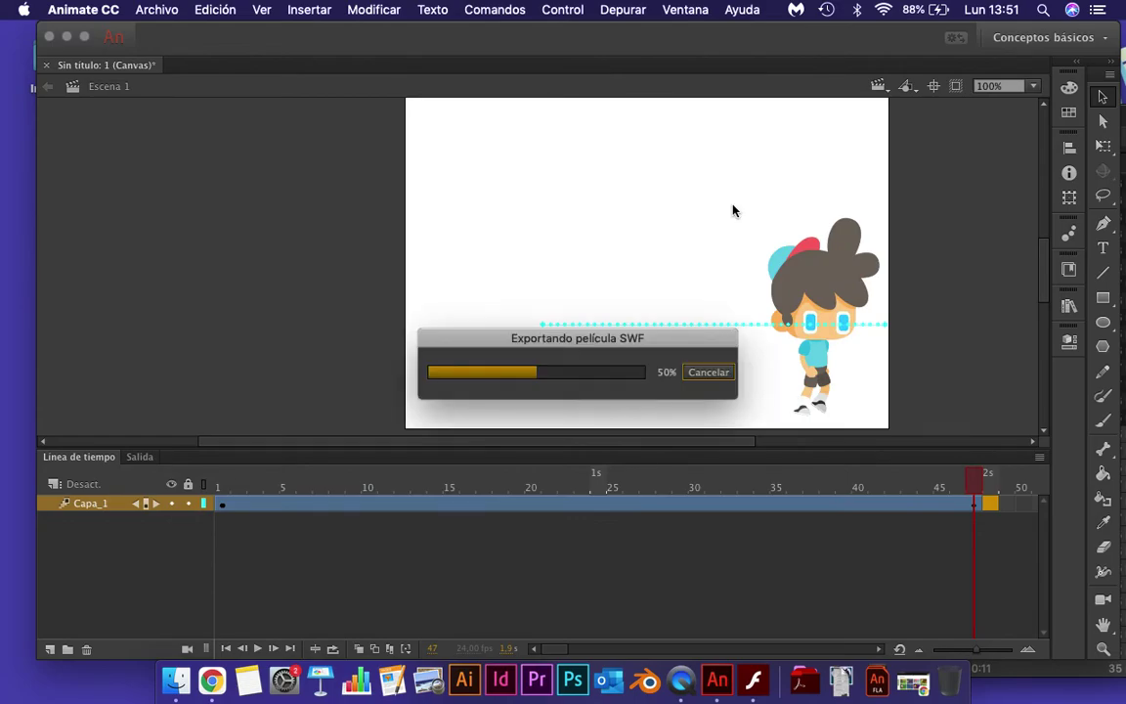
- Play the exported caminar.swf from the desktop in Flash Player, and close its window after viewing
mouse_move(1125, 1)
double_click(747, 533)
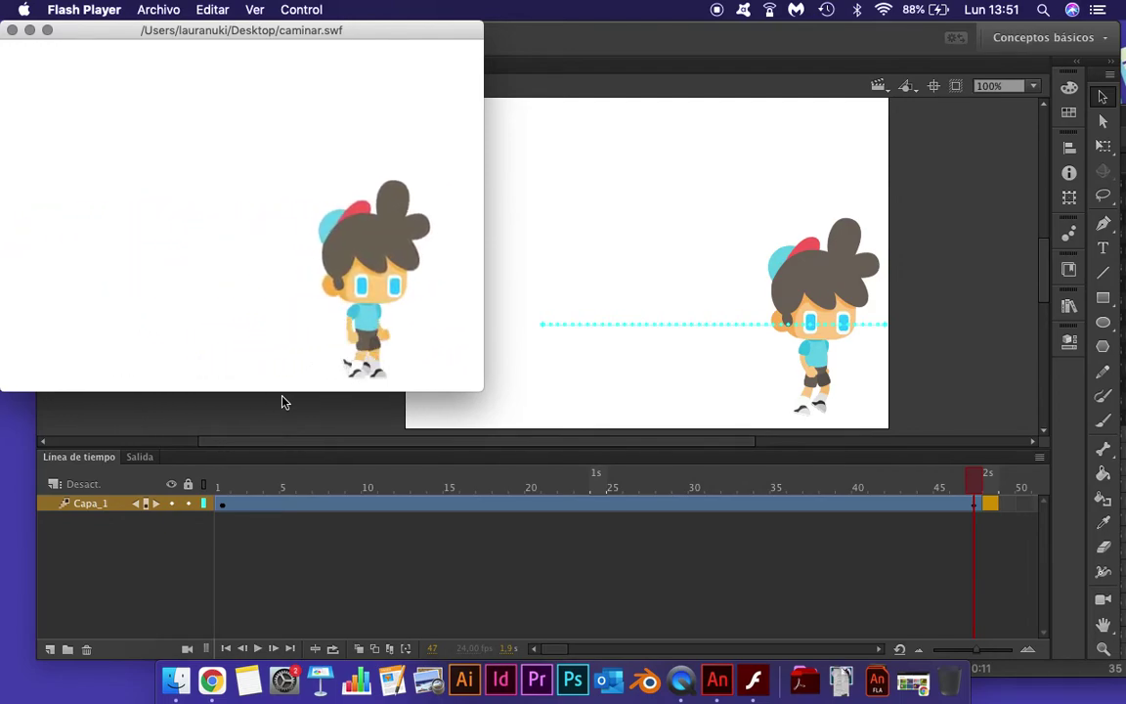
left_click(83, 108)
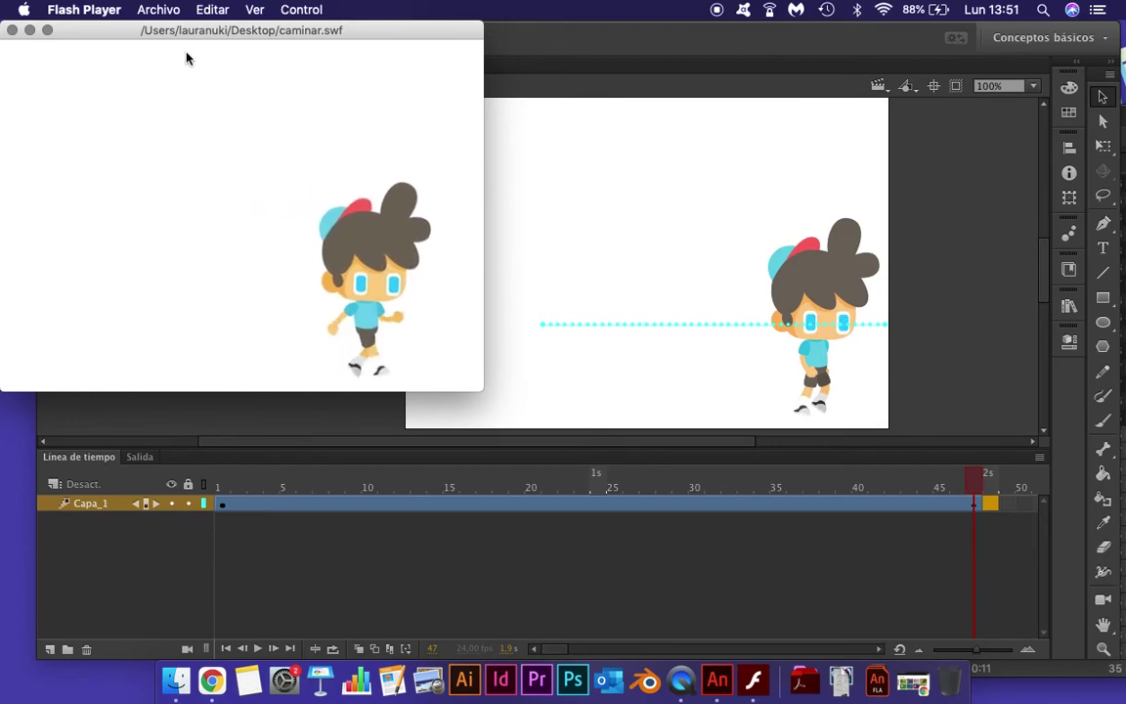
left_click_drag(144, 33, 413, 47)
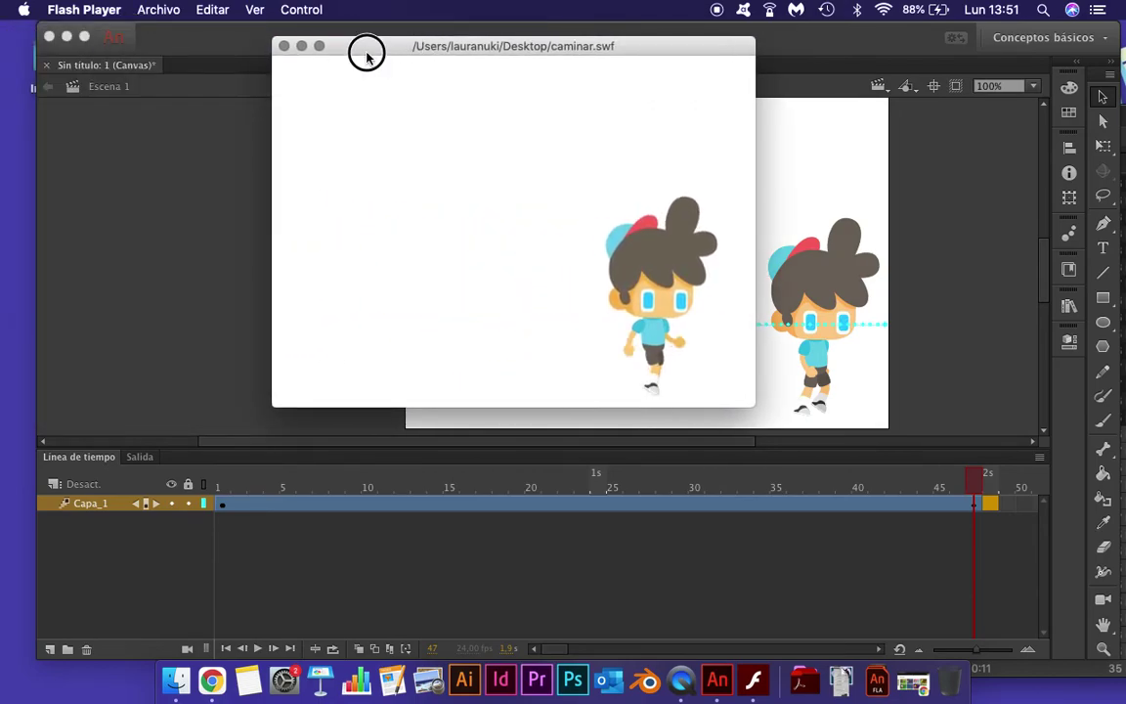
left_click_drag(333, 46, 340, 30)
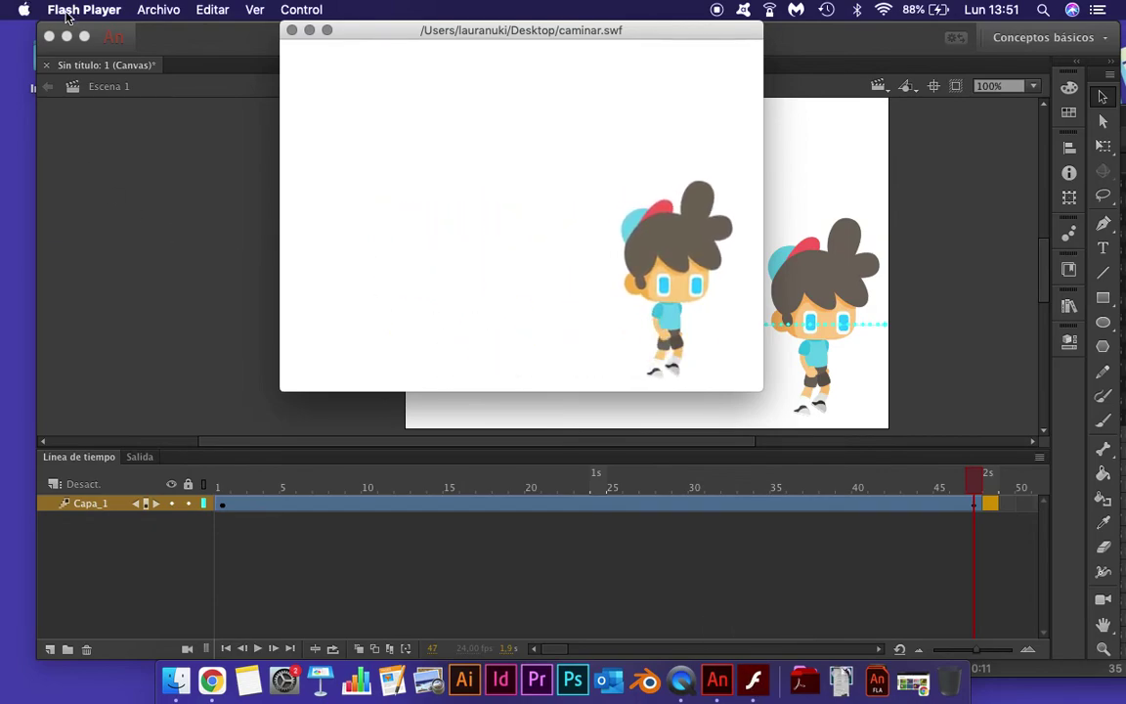
left_click(291, 30)
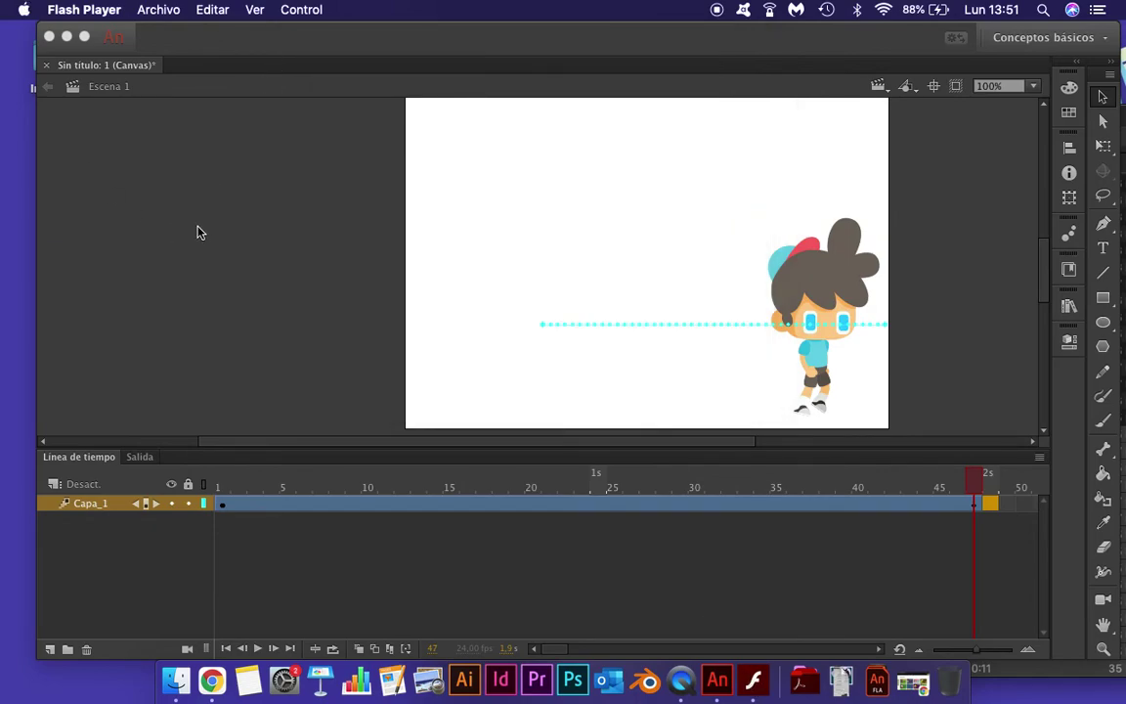
left_click(146, 9)
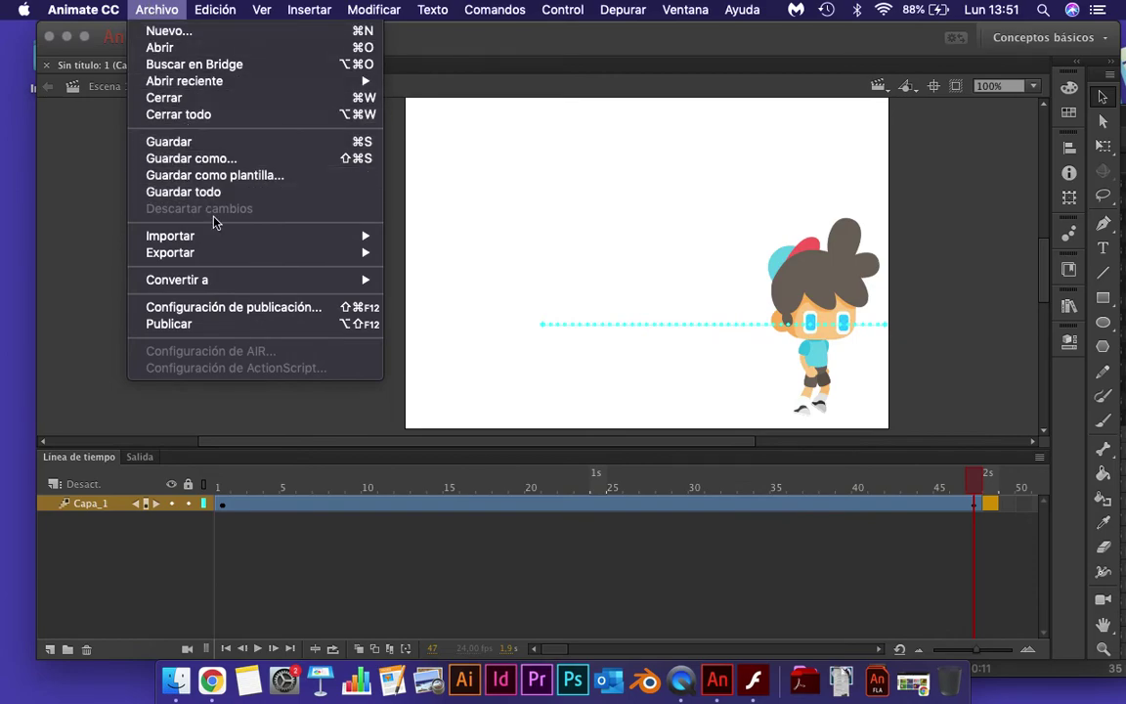
mouse_move(224, 262)
left_click(469, 177)
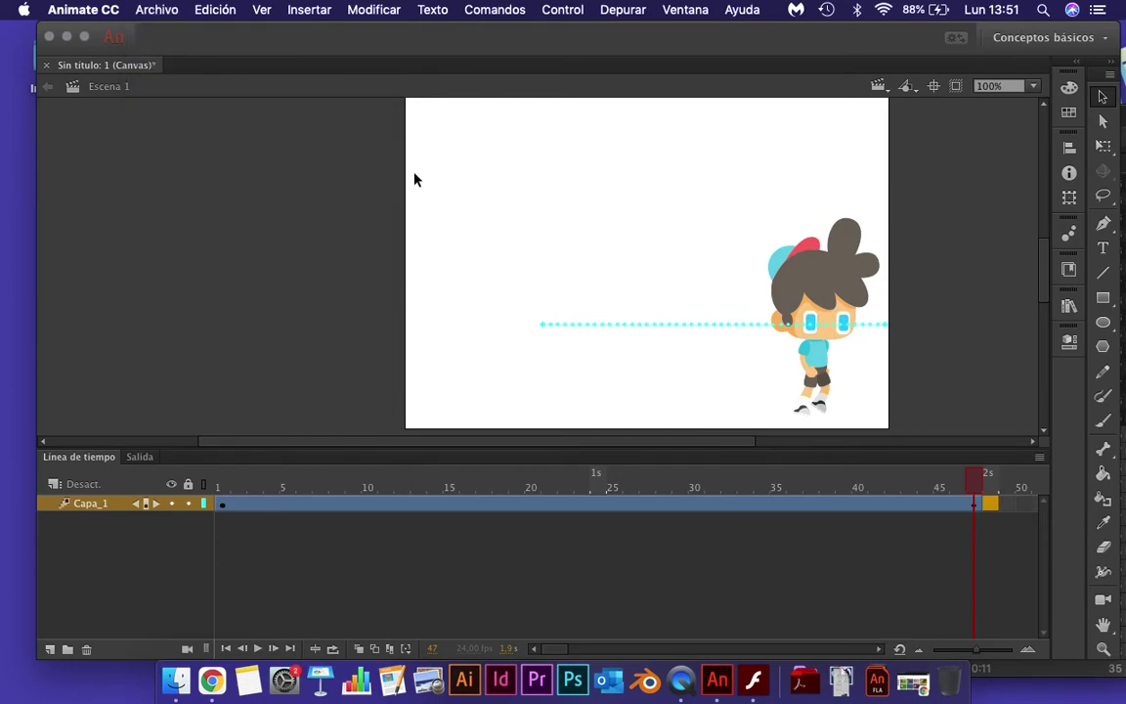
left_click(157, 10)
mouse_move(282, 252)
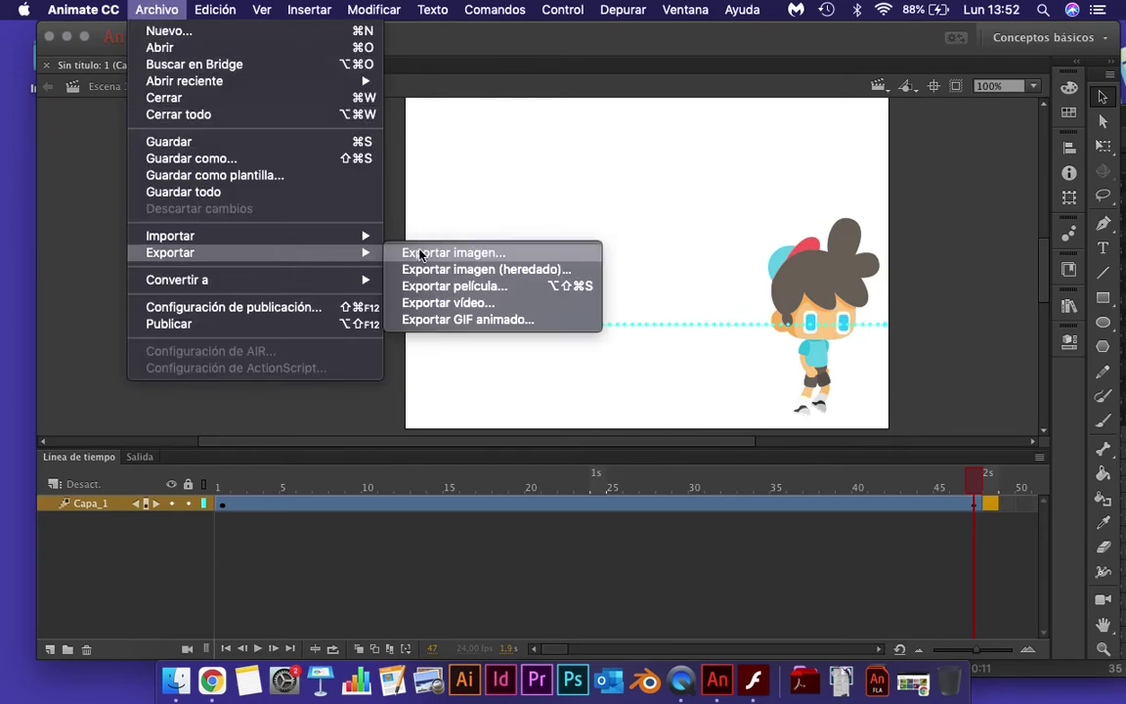
left_click(431, 285)
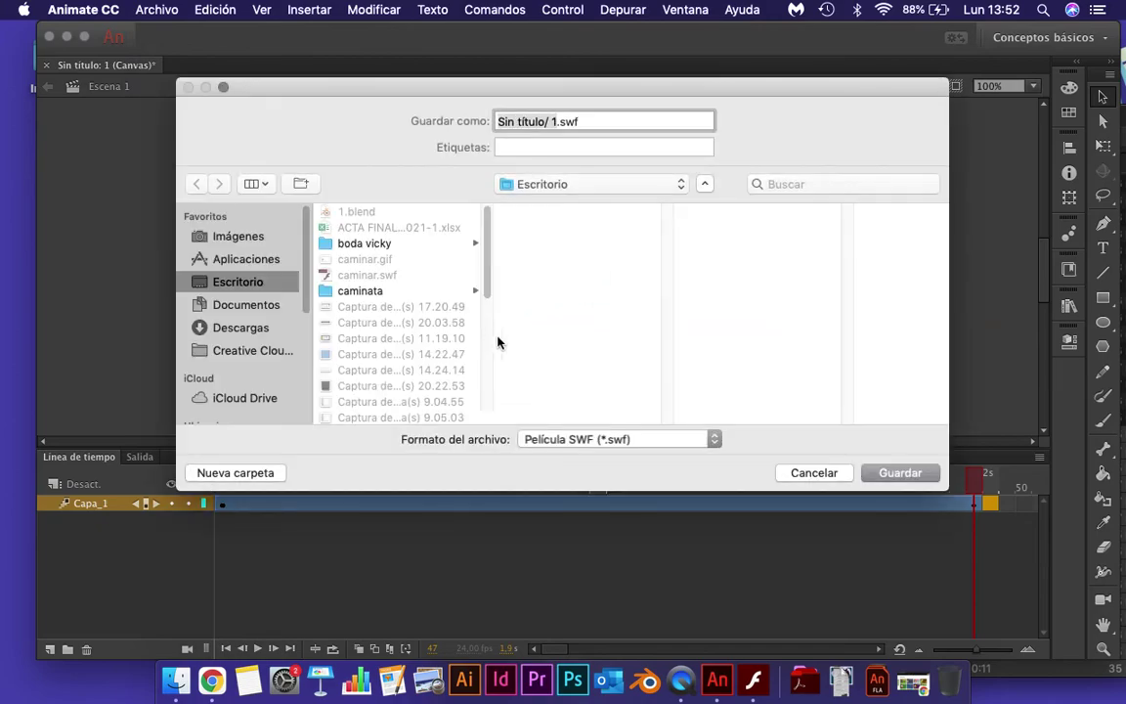
left_click(884, 473)
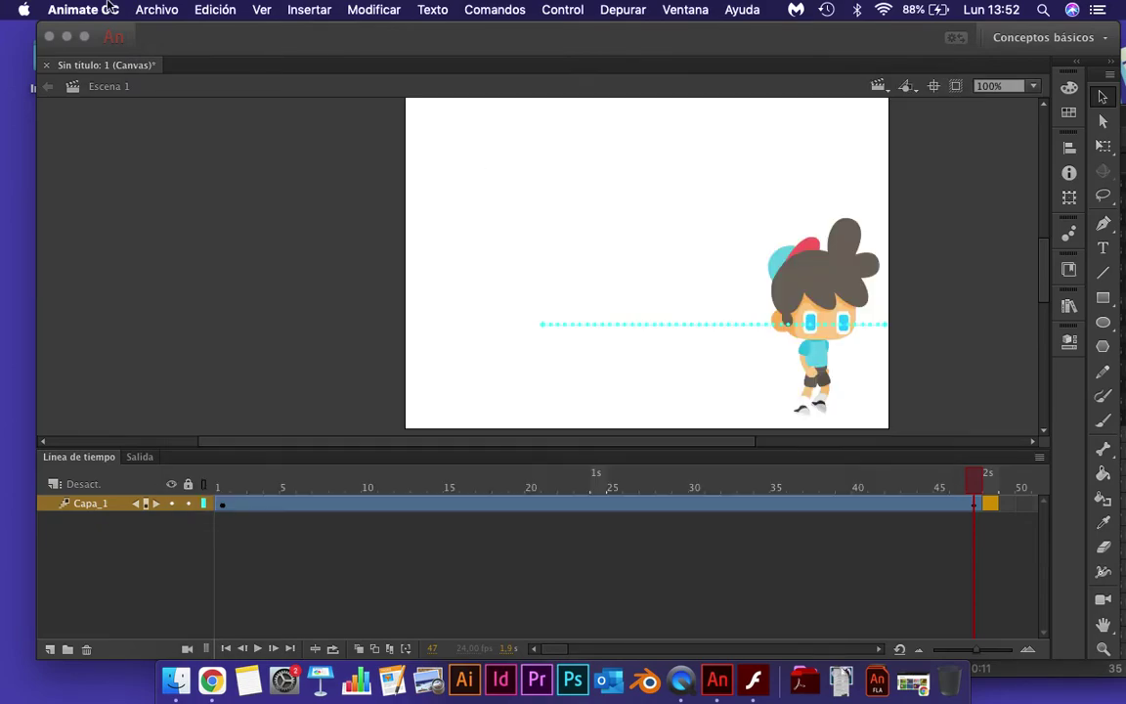
- Export the animation as a 550 × 400 px MOV video to the desktop, stopping at the last frame
left_click(157, 9)
mouse_move(294, 252)
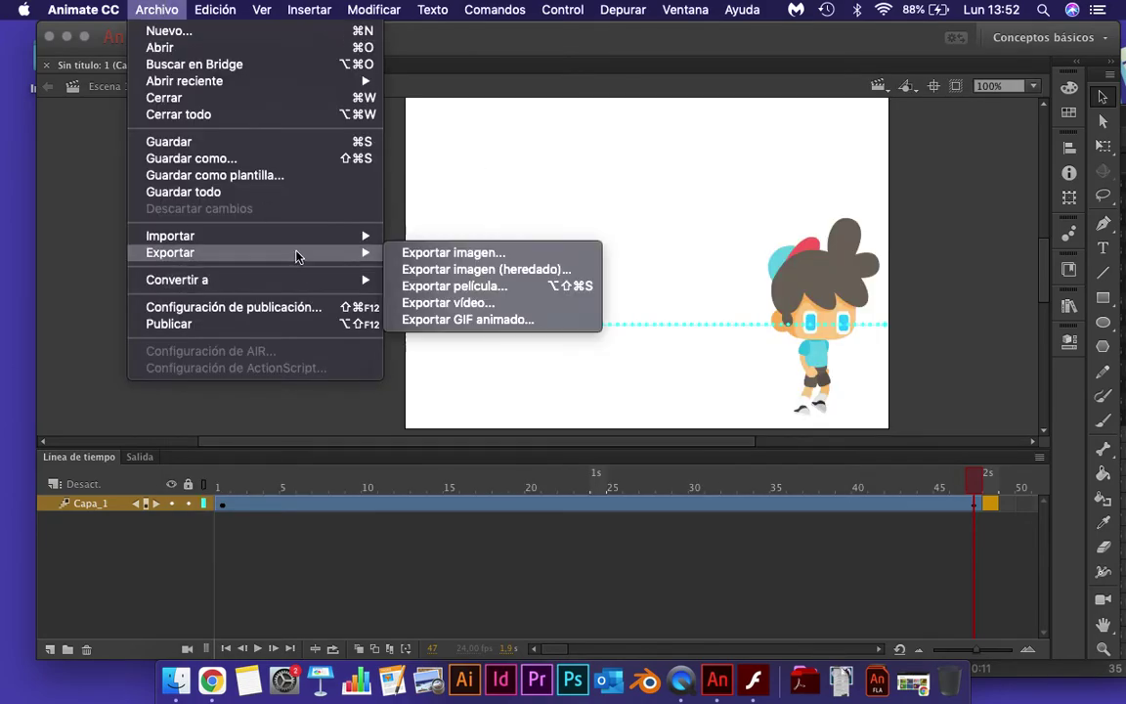
left_click(434, 303)
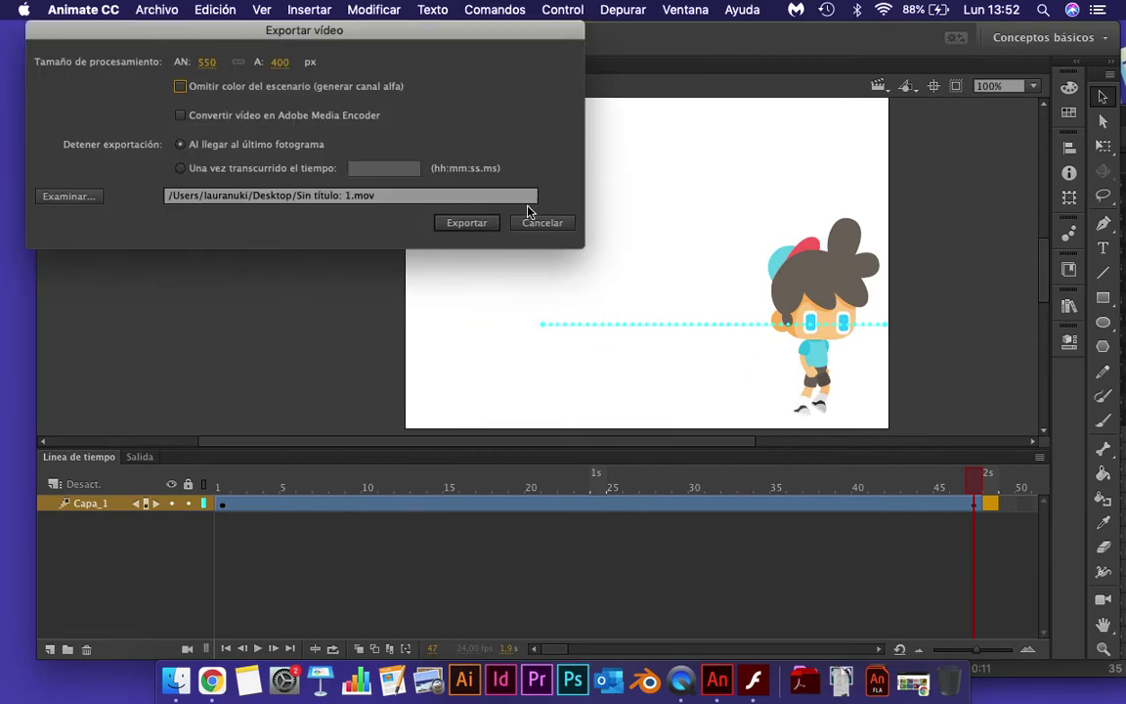
left_click(468, 224)
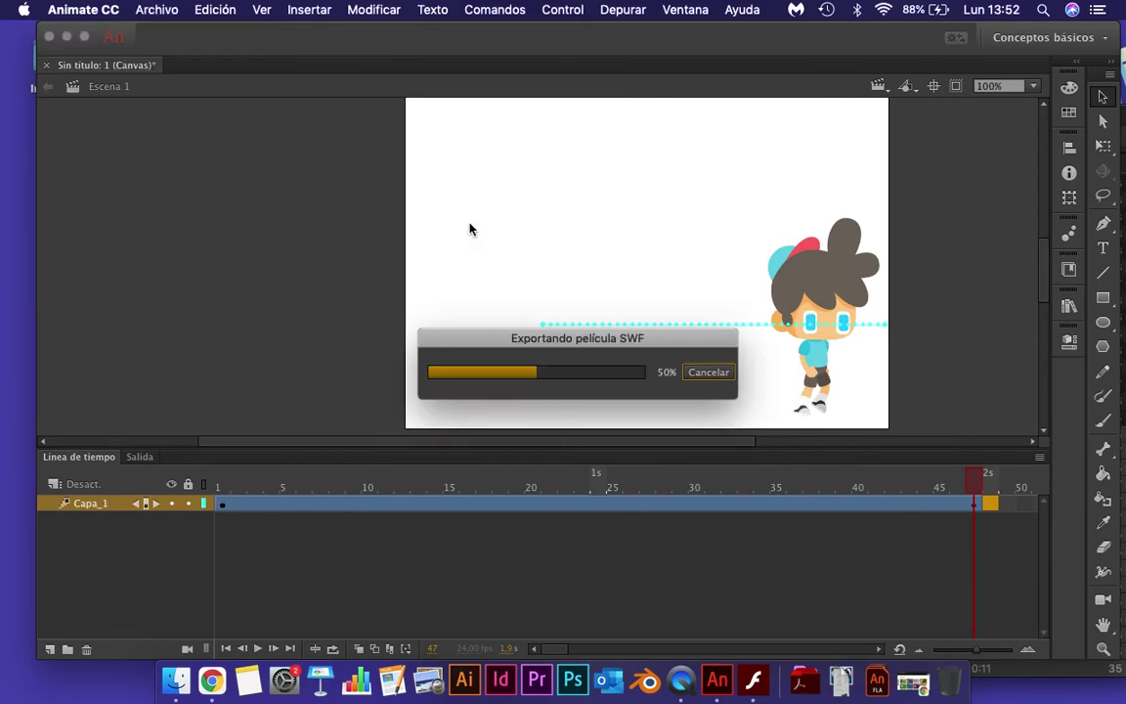
- Play the exported MOV video from the desktop in QuickTime Player, and close it without keeping the converted copy
key("F11")
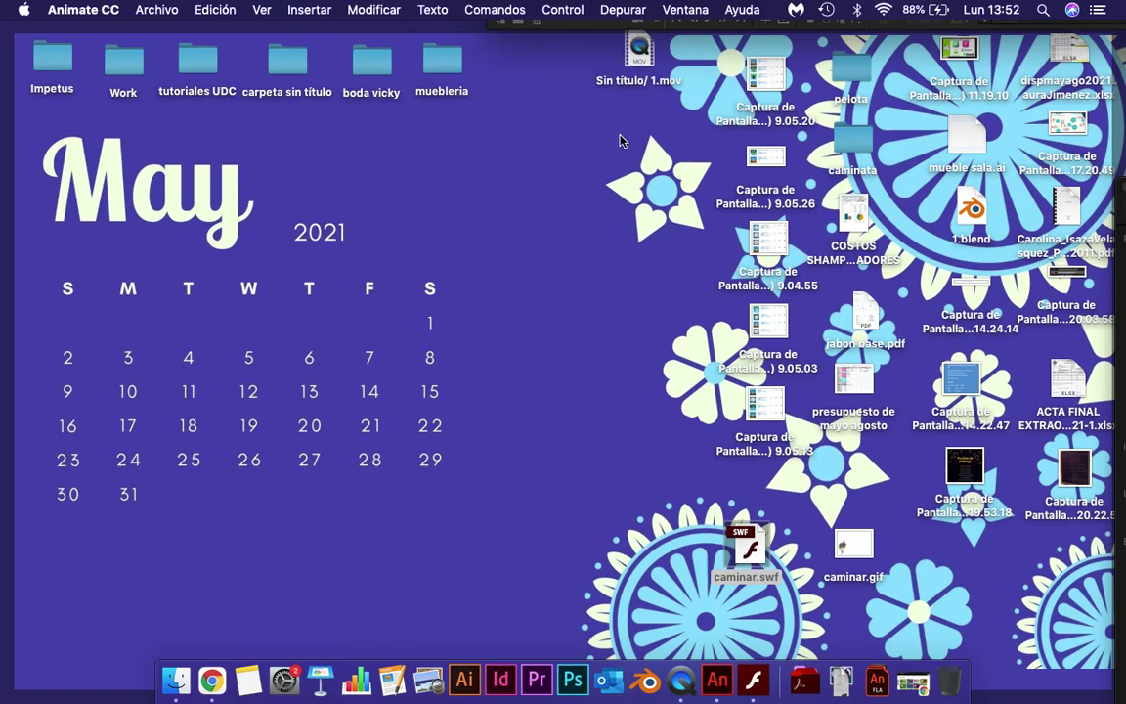
double_click(638, 54)
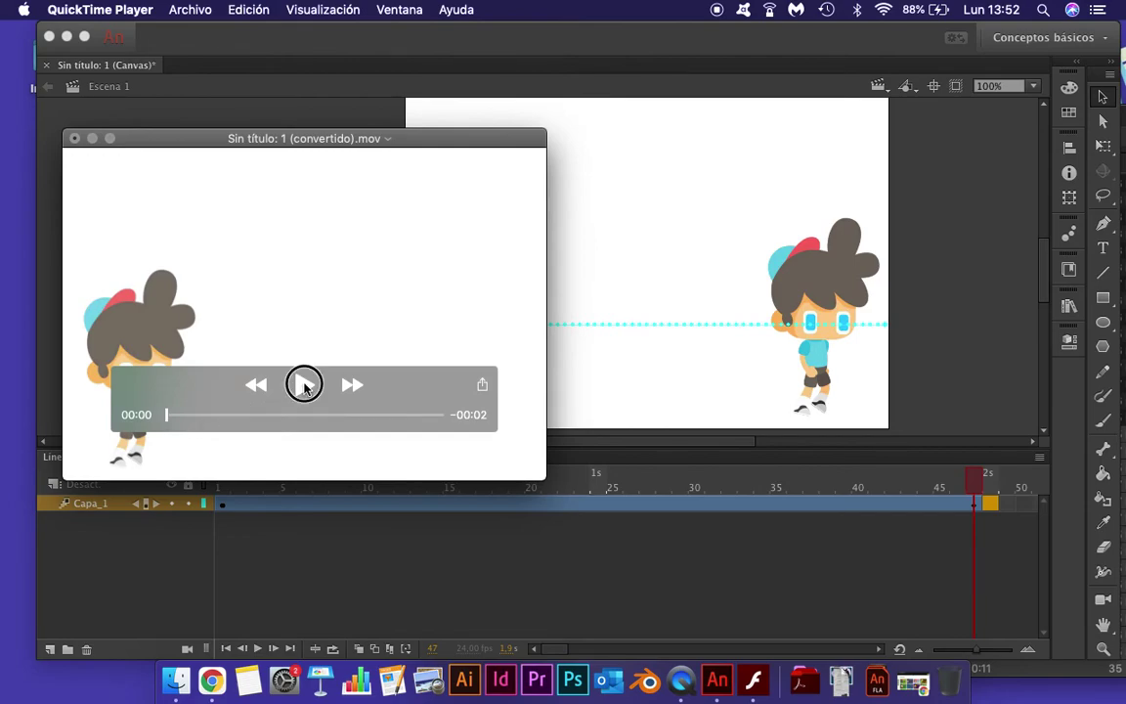
left_click(303, 383)
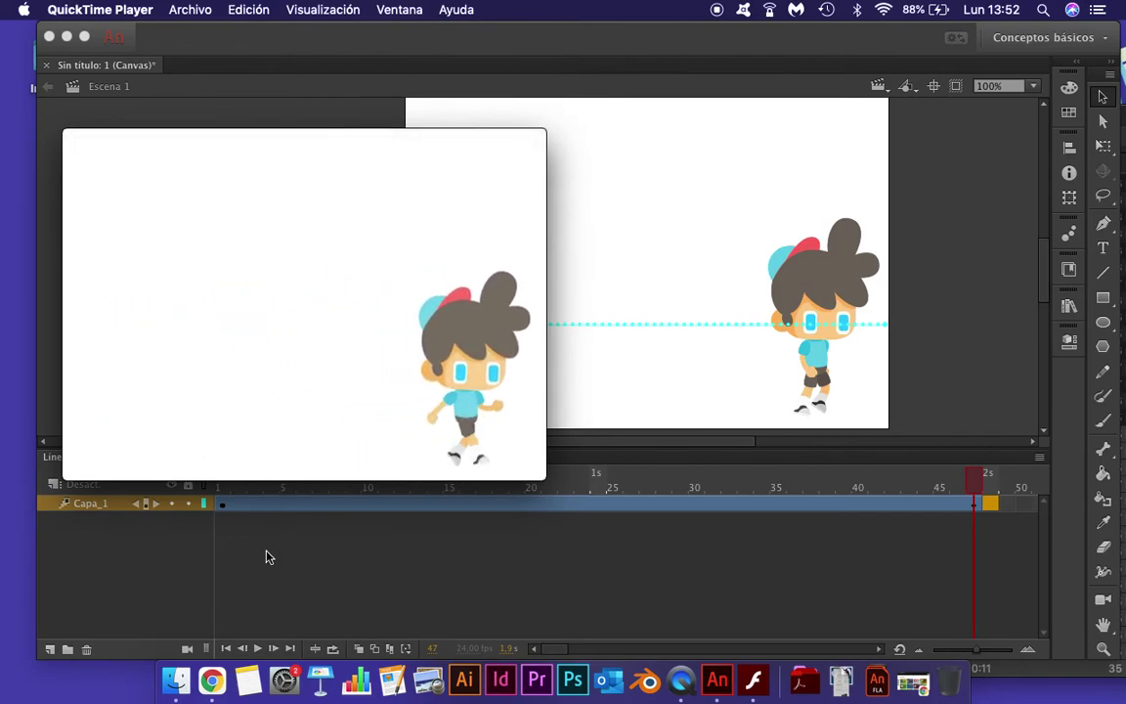
mouse_move(301, 330)
left_click(304, 385)
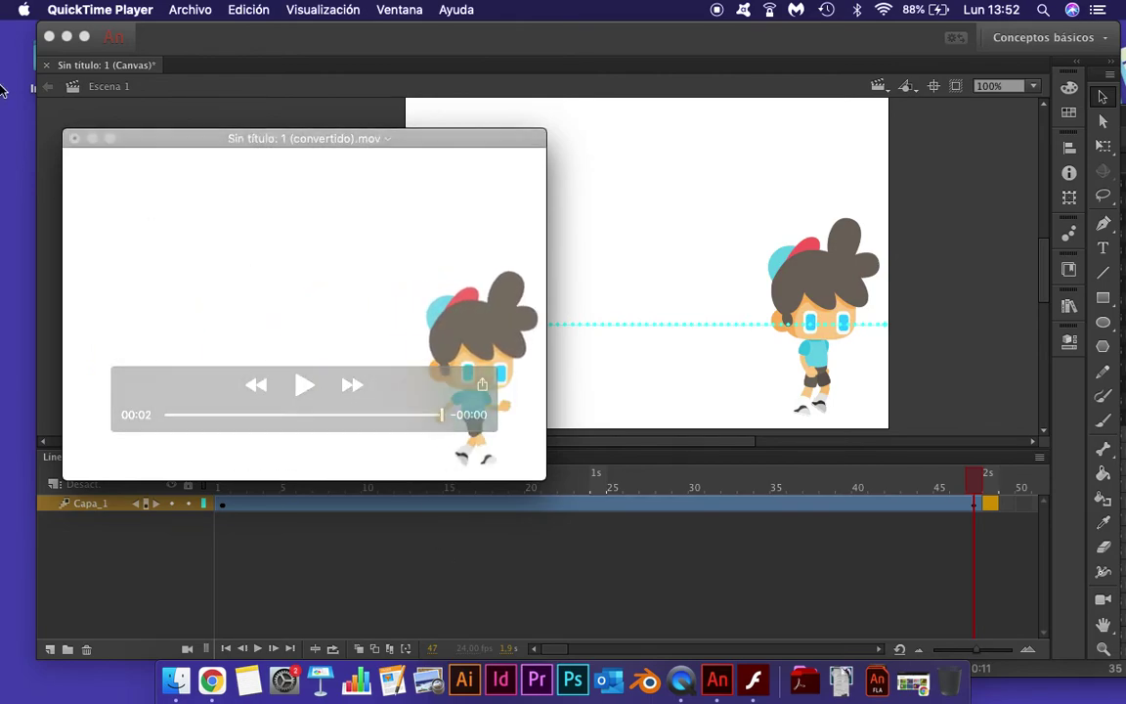
left_click(77, 141)
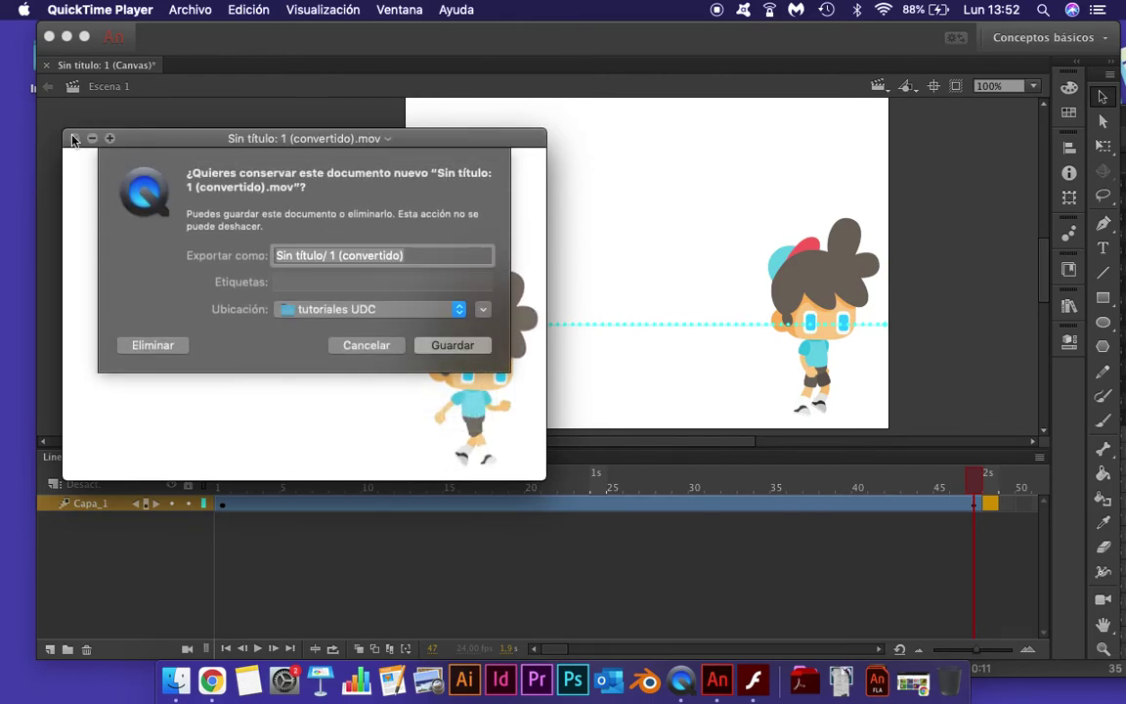
left_click(162, 326)
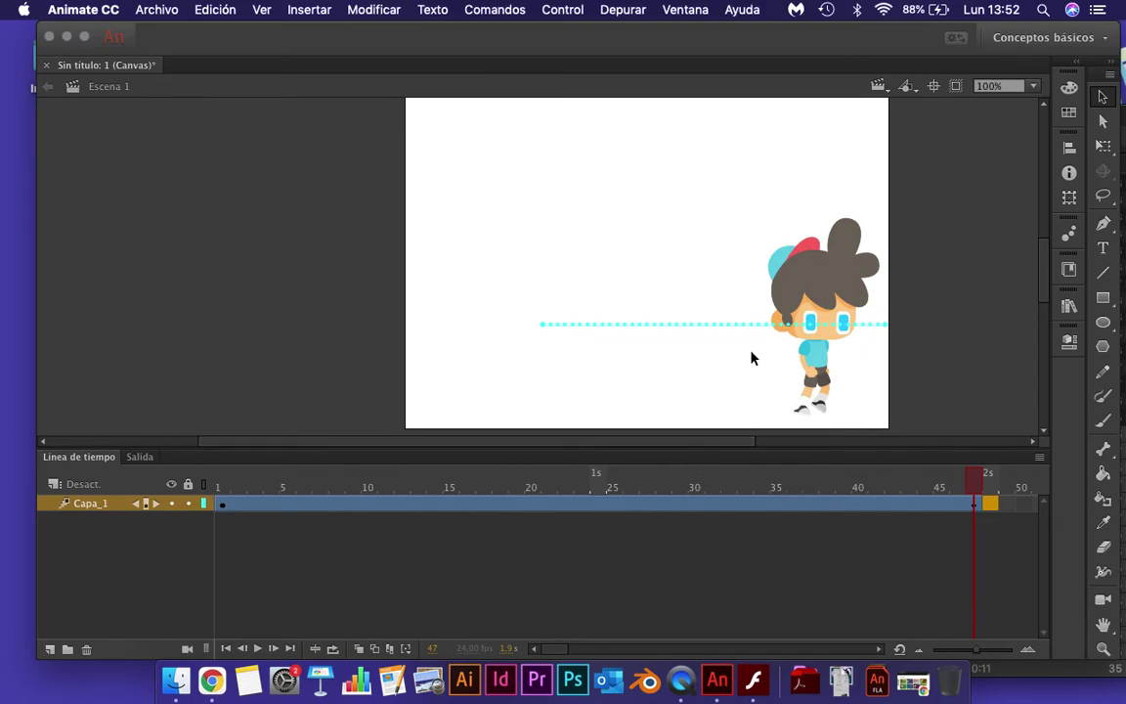
- Look through the document properties and the library's walk images, and select the caminar symbol
left_click(1069, 342)
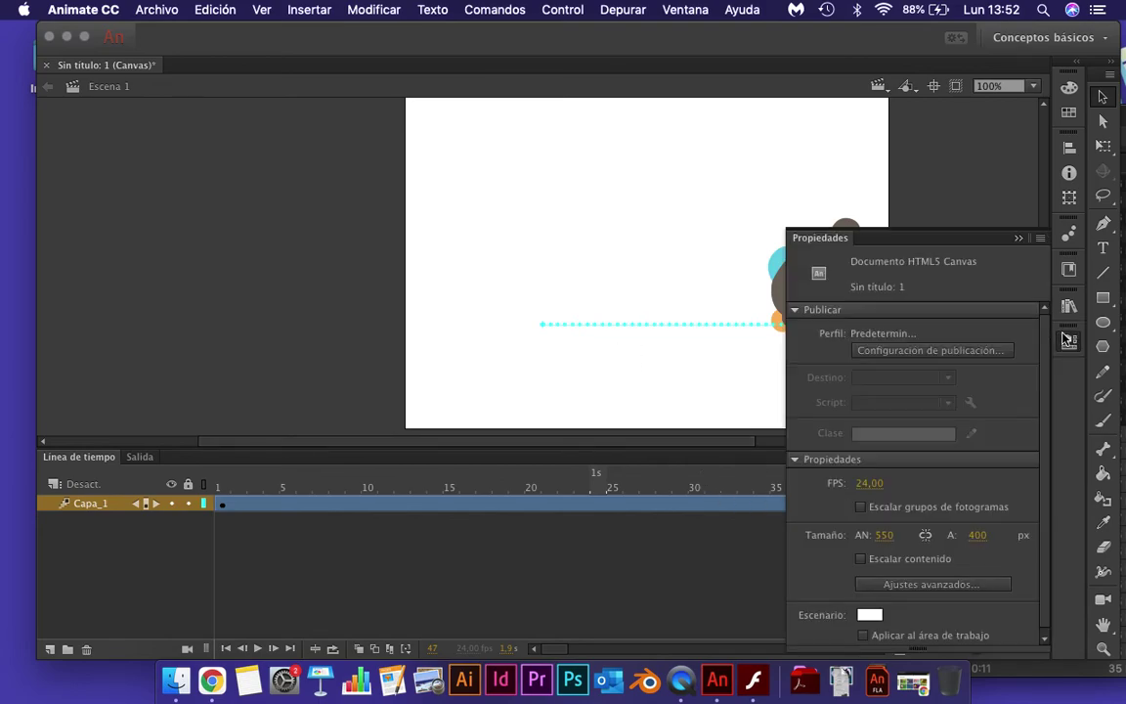
left_click(1068, 307)
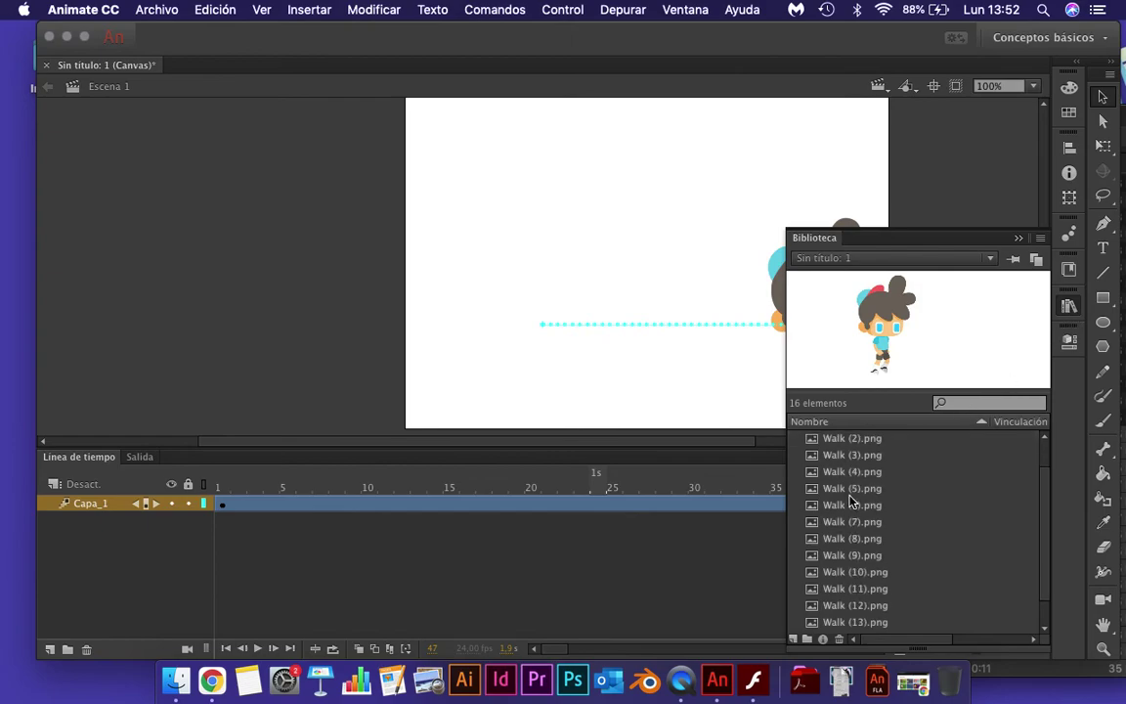
left_click(877, 439)
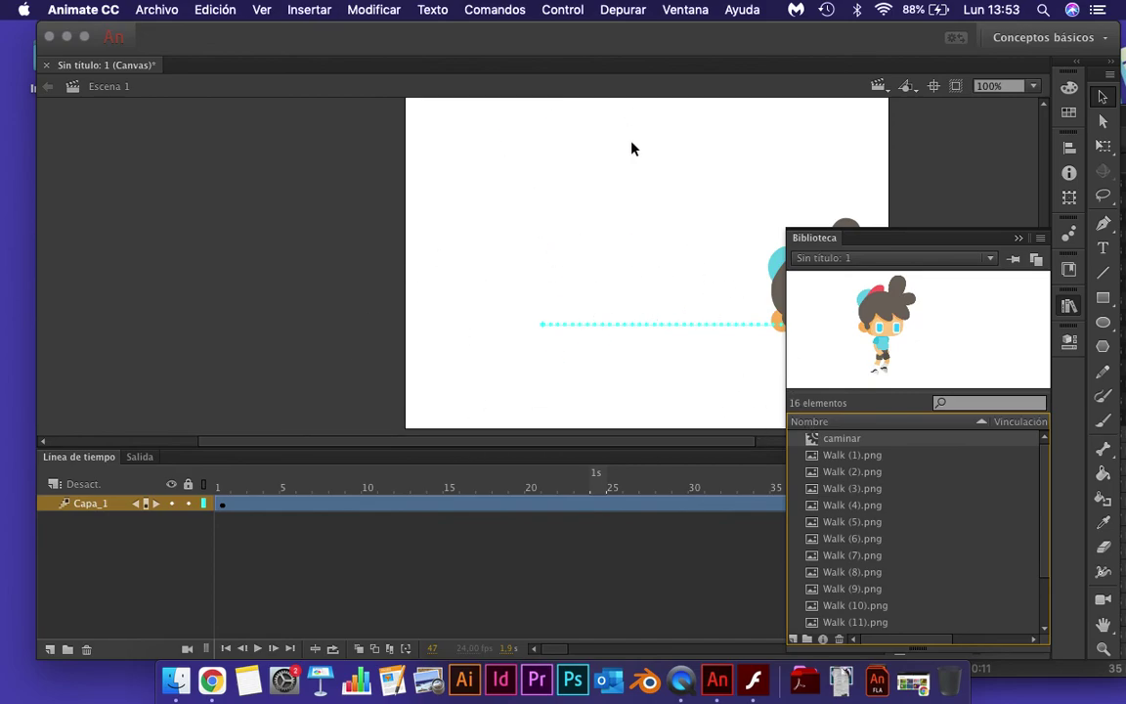
key("super+l")
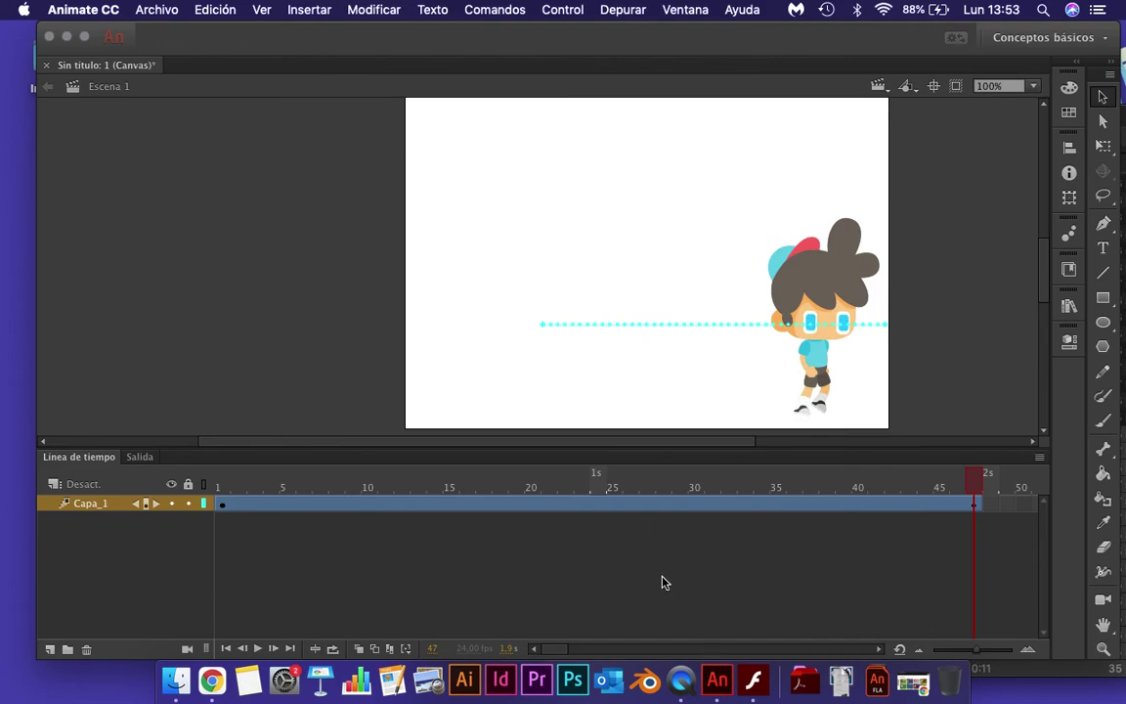
- Open the caminar symbol from the library and scrub through its walk cycle to frame 20
left_click(1070, 306)
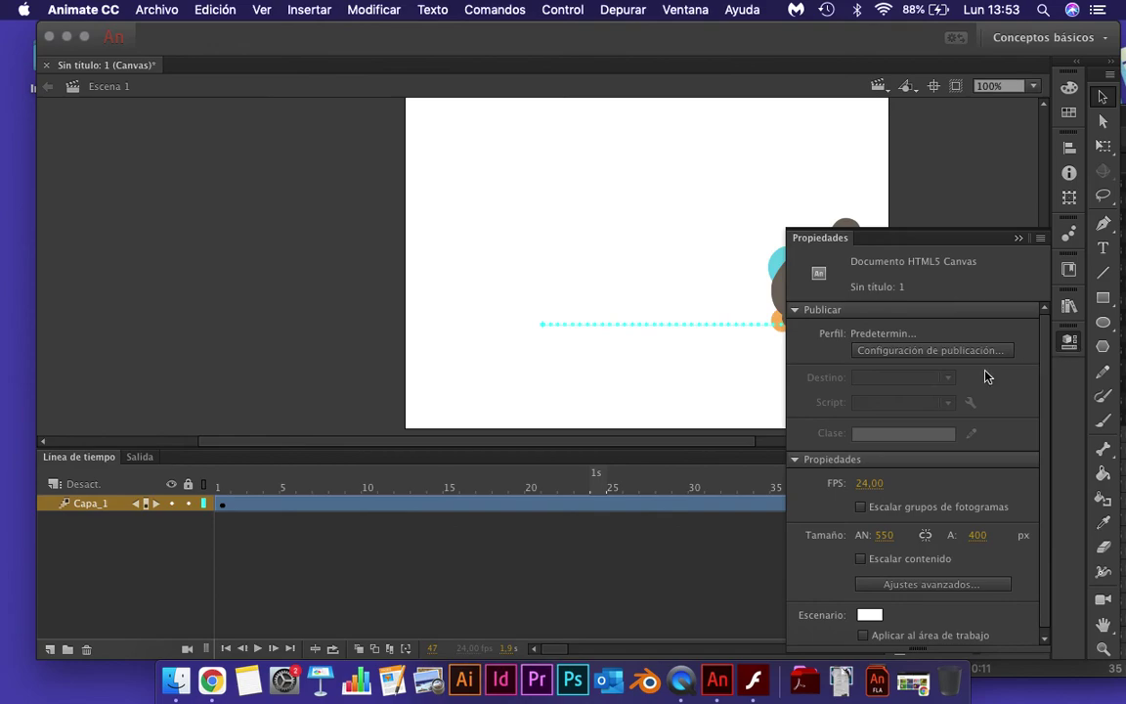
left_click(1071, 308)
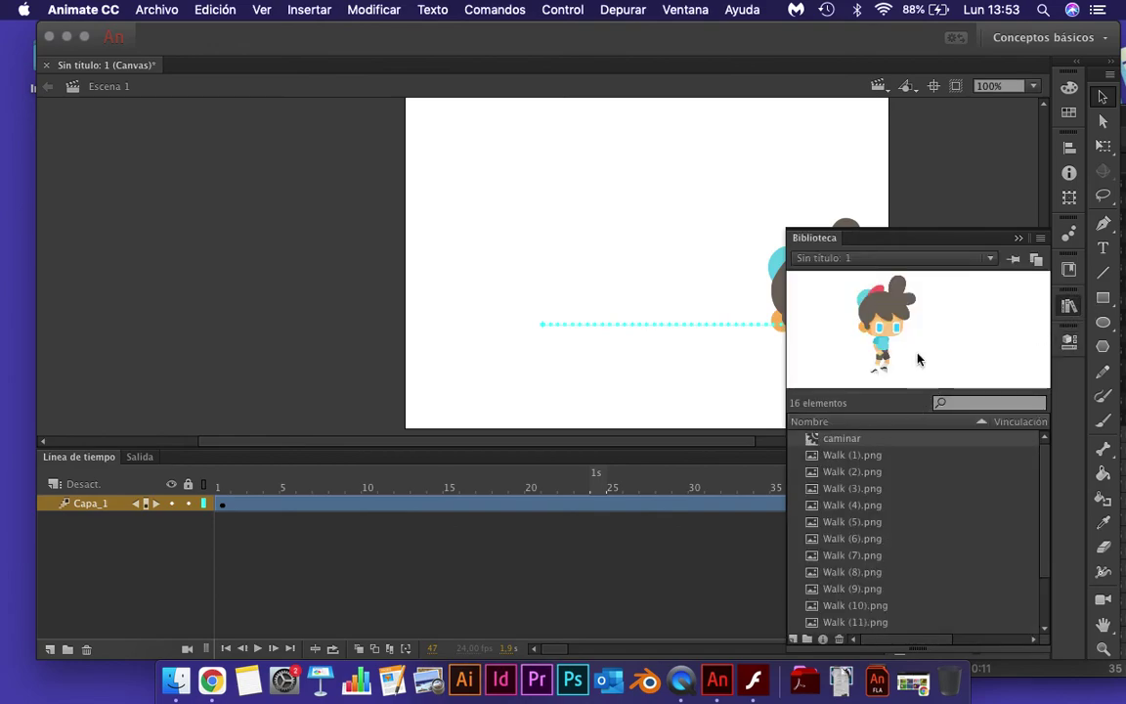
left_click(816, 442)
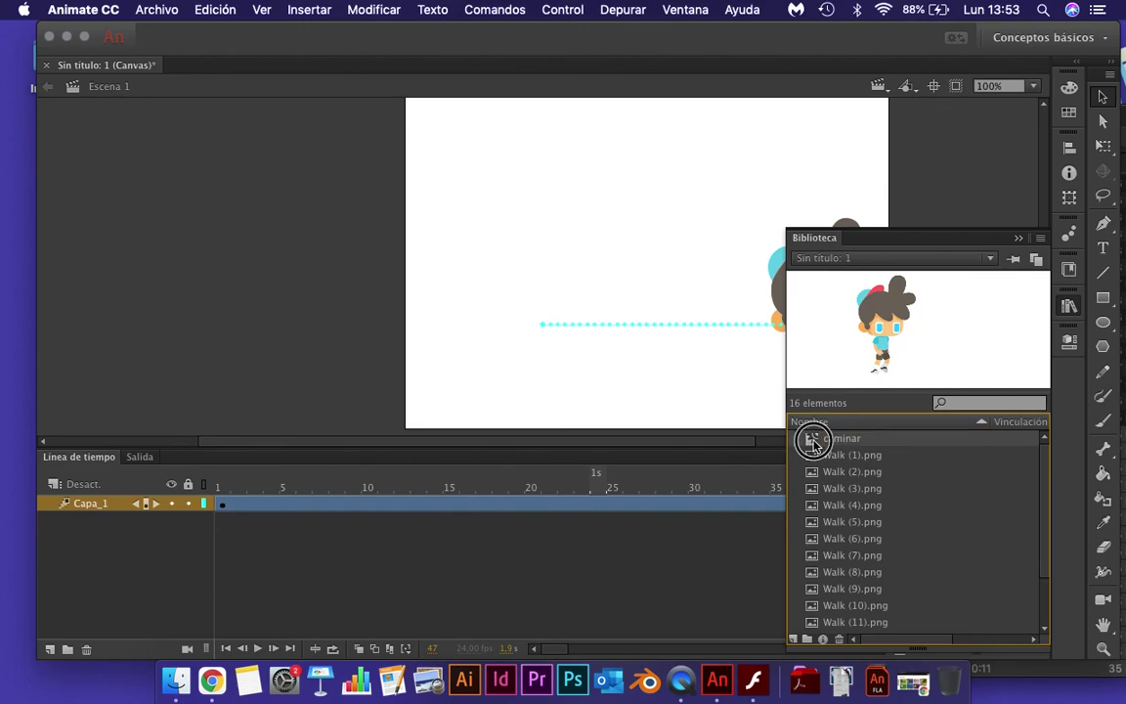
double_click(816, 442)
left_click(385, 481)
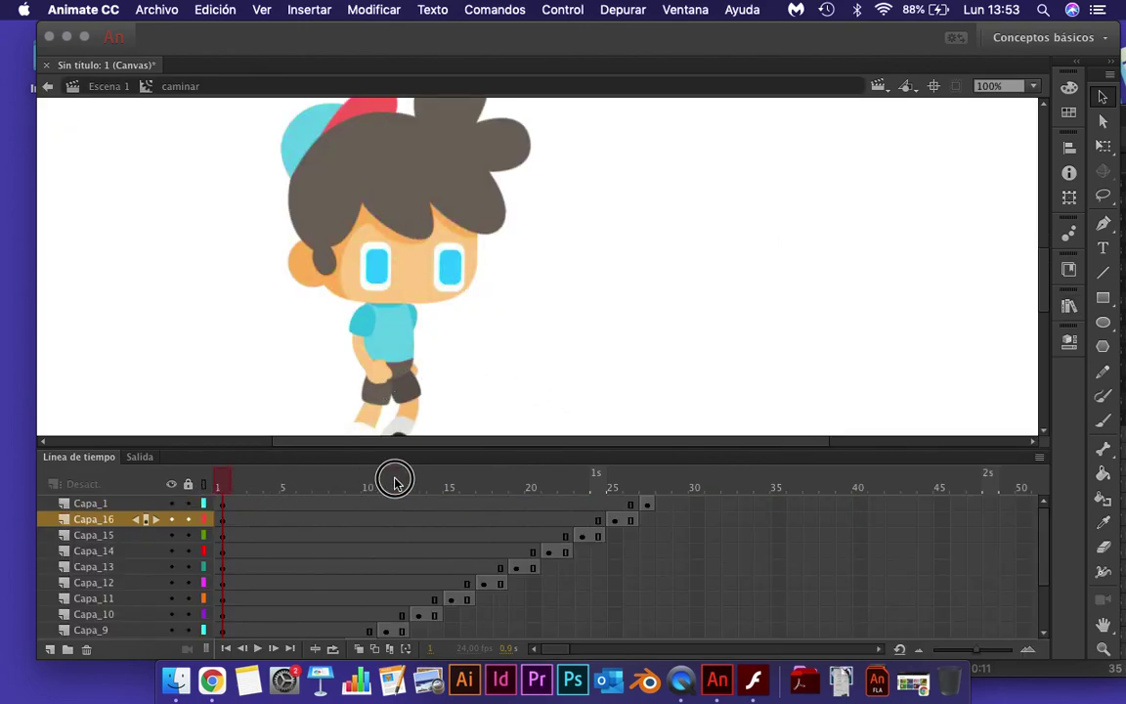
left_click_drag(272, 482, 533, 488)
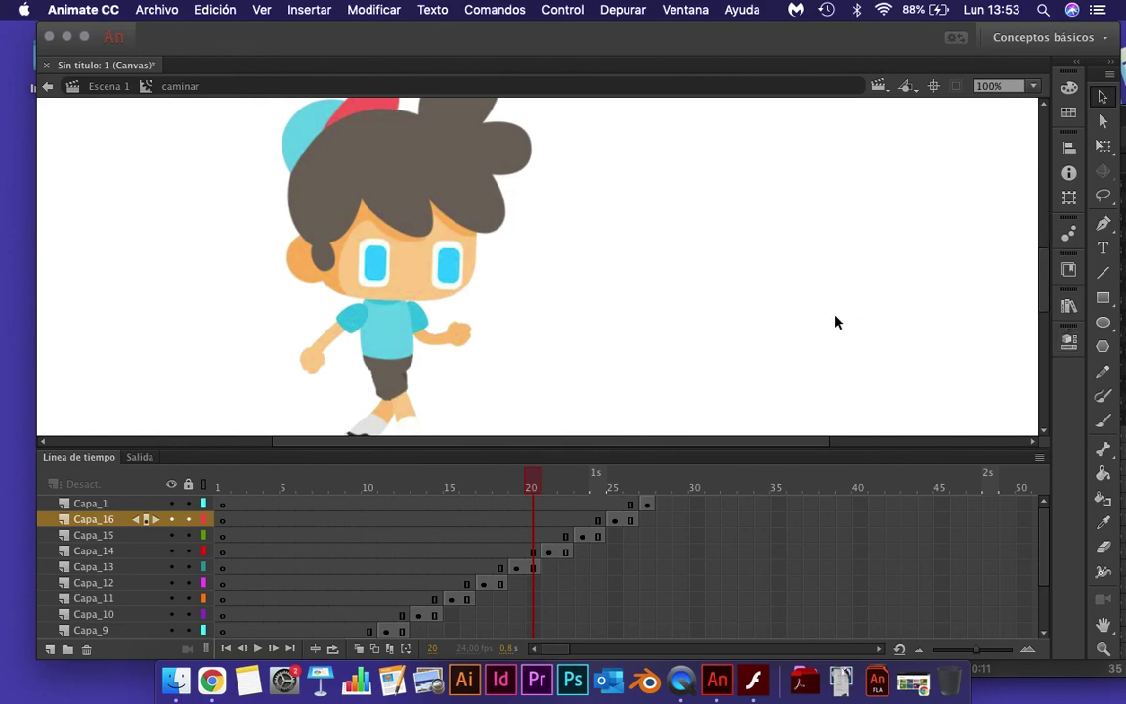
- Review the library items from inside the caminar symbol and return to Escena 1
left_click(1069, 342)
left_click(1070, 308)
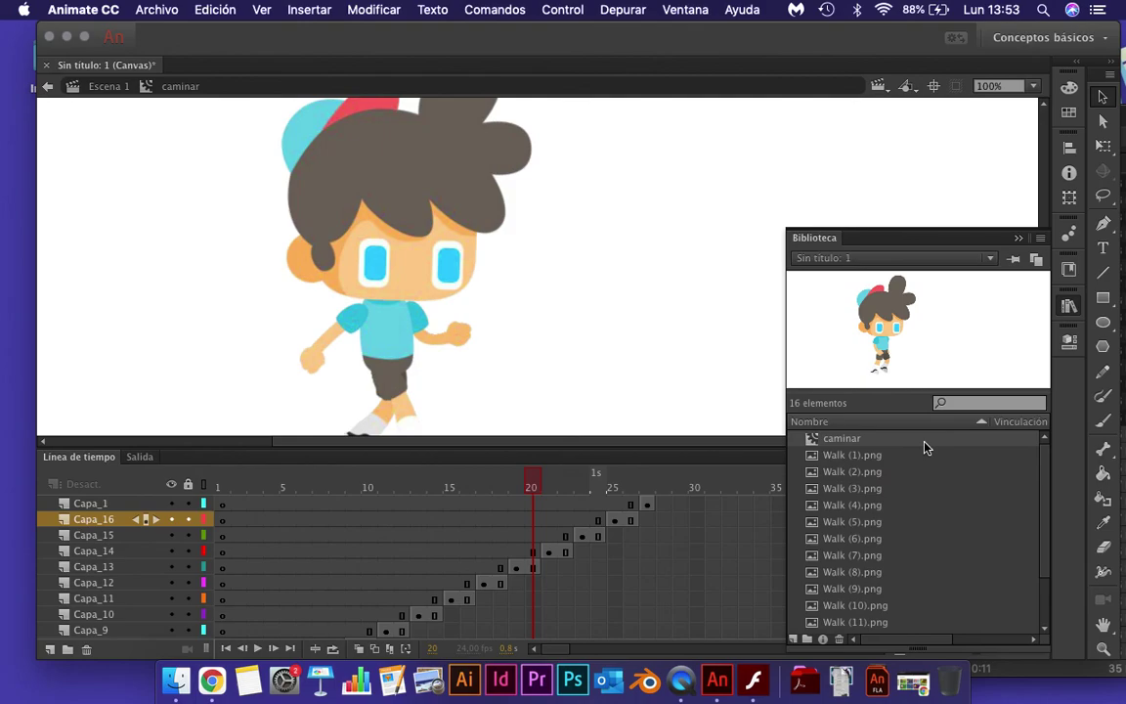
left_click(90, 87)
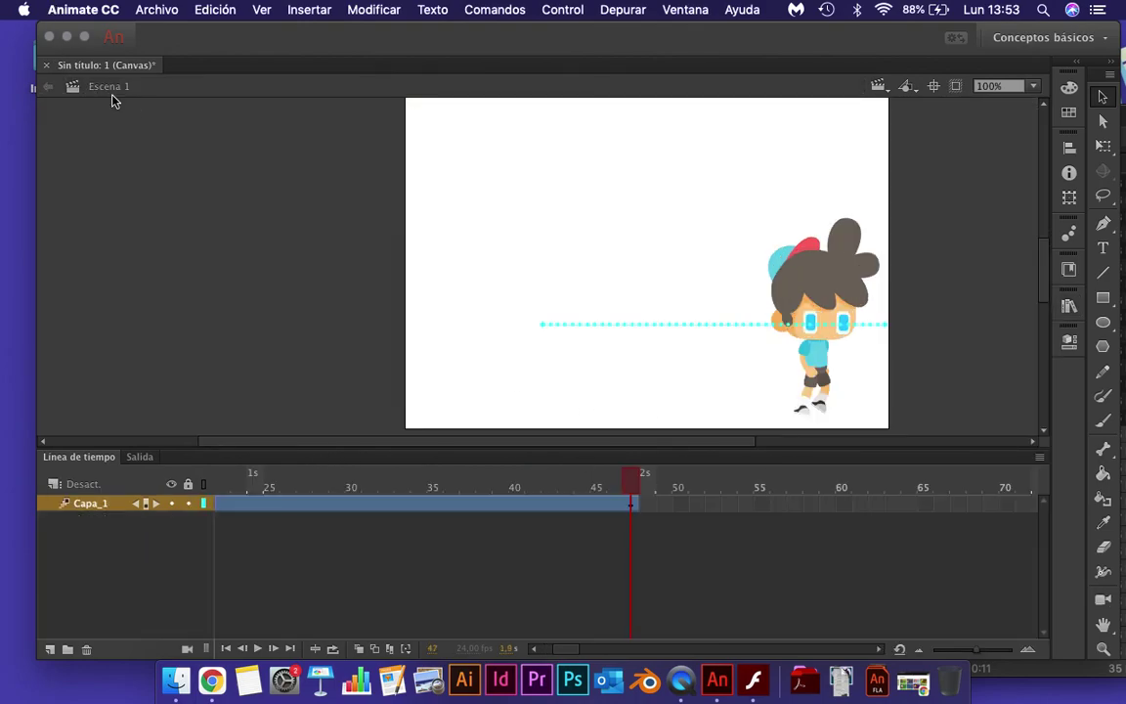